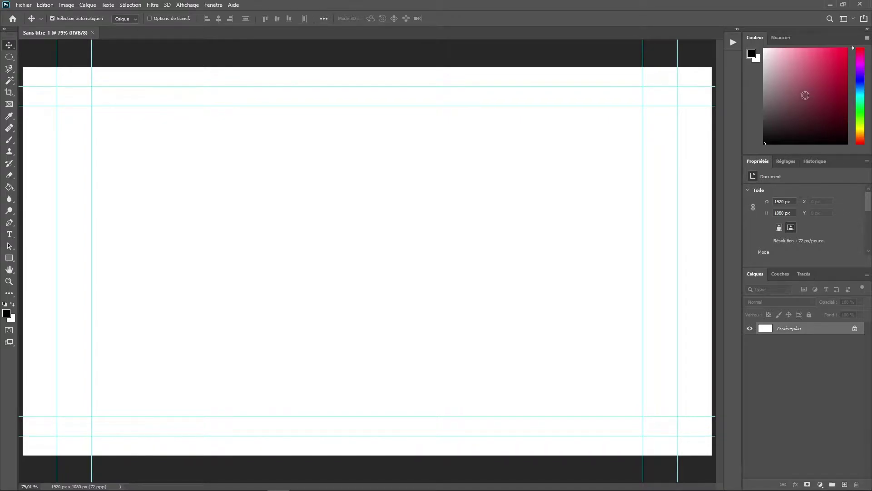
Set the foreground colour to a muted blue-violet.
mouse_move(862, 62)
left_mouse_down()
mouse_move(862, 93)
mouse_move(868, 46)
left_mouse_up()
mouse_move(783, 99)
left_mouse_down()
mouse_move(762, 41)
mouse_move(767, 91)
mouse_move(753, 155)
mouse_move(795, 126)
mouse_move(813, 77)
mouse_move(864, 29)
mouse_move(812, 34)
mouse_move(831, 84)
mouse_move(798, 74)
mouse_move(787, 50)
left_mouse_up()
left_click(862, 96)
left_click_drag(845, 69, 862, 28)
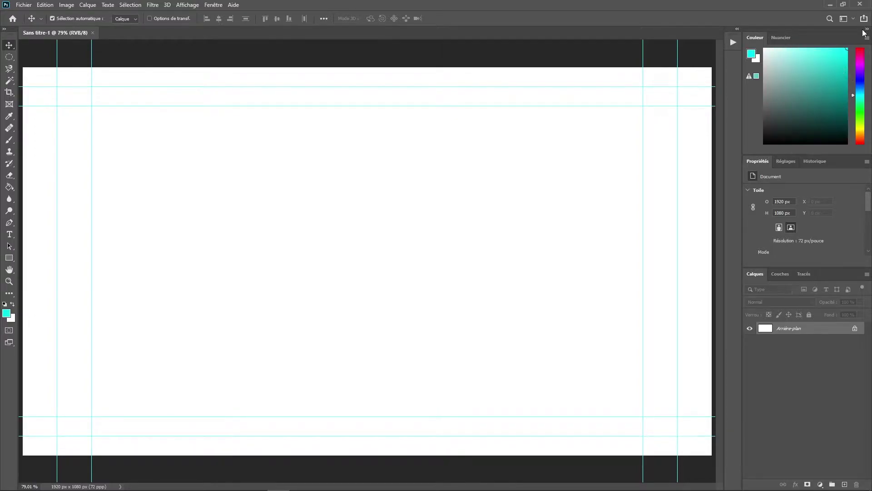
left_click(861, 82)
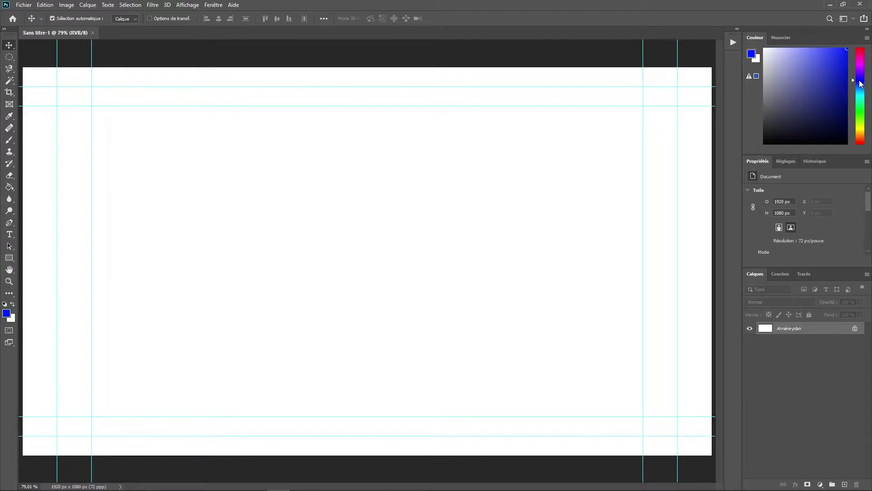
mouse_move(838, 54)
left_mouse_down()
mouse_move(800, 48)
mouse_move(796, 66)
mouse_move(816, 76)
mouse_move(752, 80)
mouse_move(743, 93)
mouse_move(743, 85)
mouse_move(798, 84)
left_mouse_up()
Look through the RVB, CMJN, Niveaux de gris and Pastel swatch groups, then return to the colour picker.
left_click(786, 38)
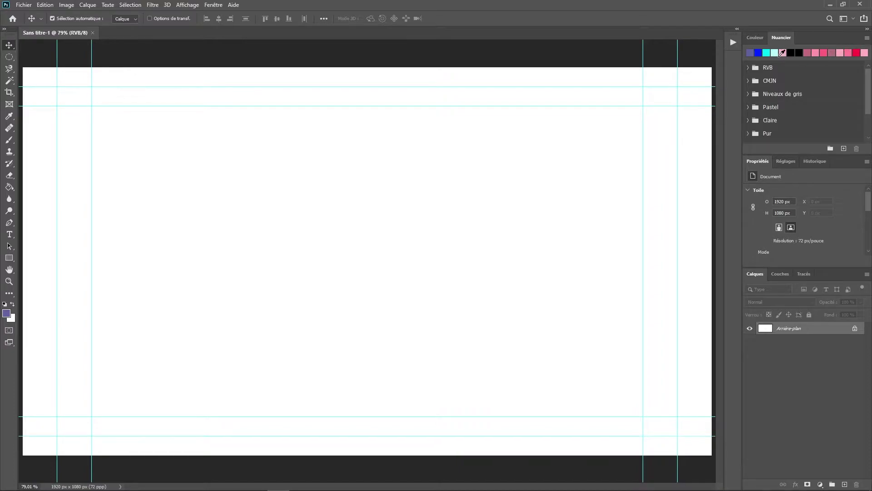
left_click(748, 68)
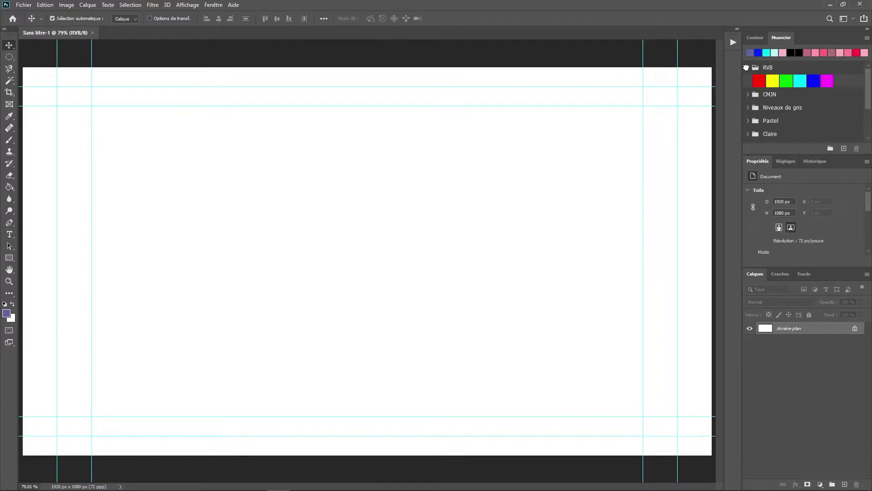
left_click(750, 67)
left_click(748, 80)
left_click(748, 80)
left_click(748, 94)
left_click(748, 94)
left_click(749, 107)
left_click(749, 107)
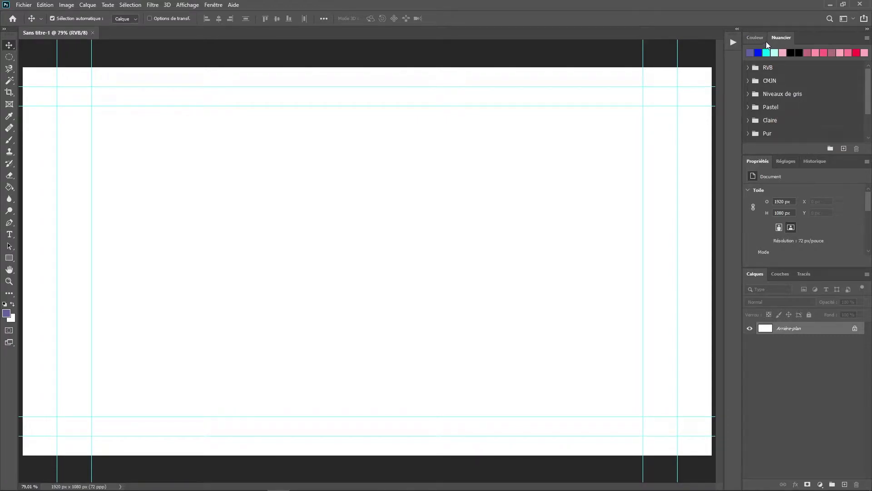
left_click(755, 37)
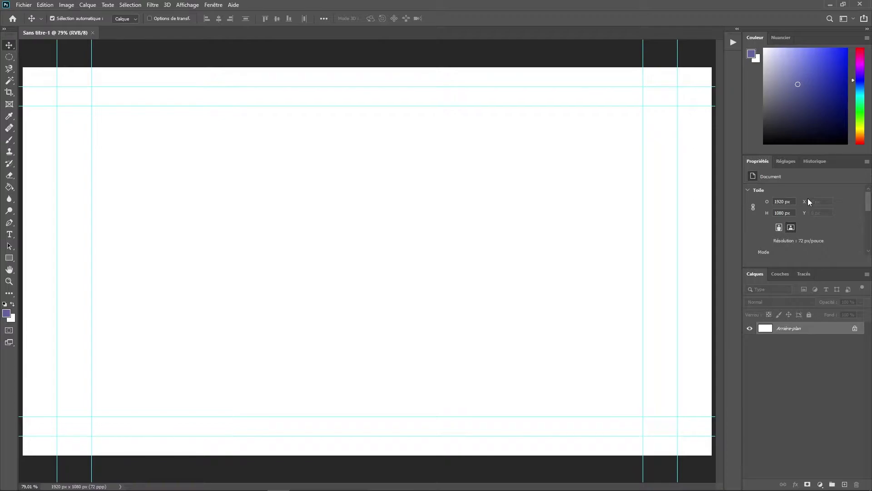
Review the available adjustments and the document properties, then display the edit history.
left_click(779, 161)
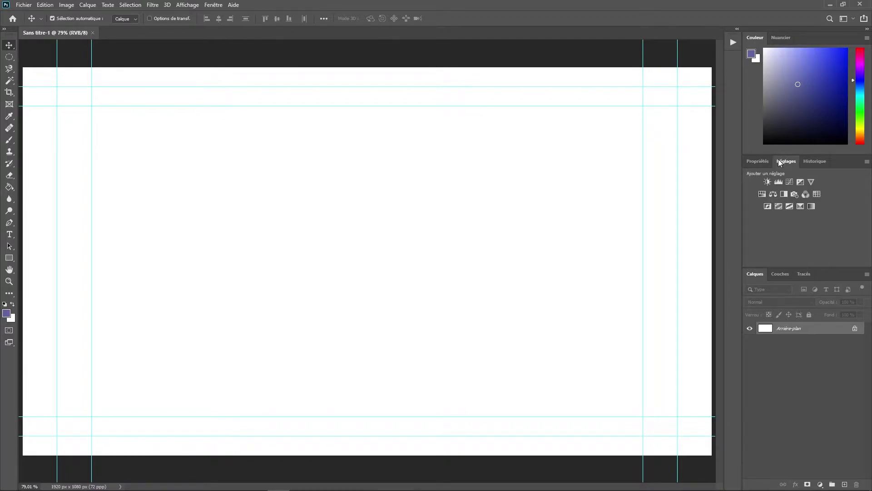
left_click(767, 161)
left_click(788, 159)
left_click(769, 160)
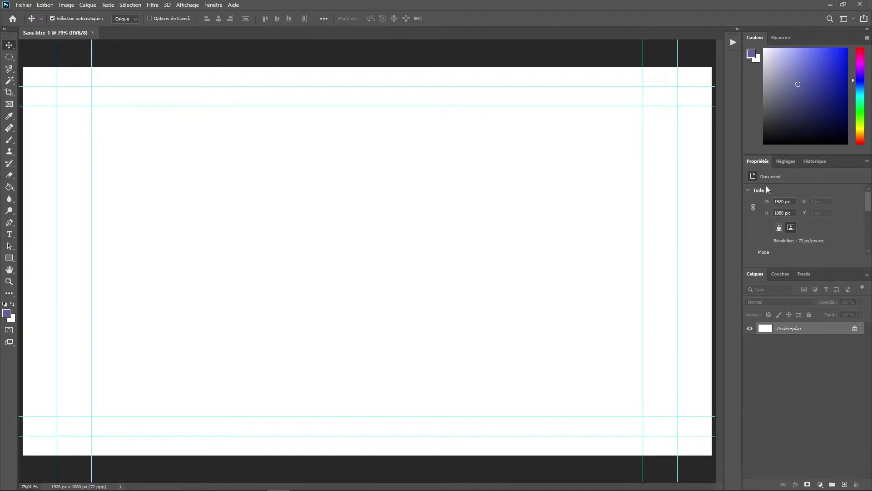
left_click(816, 163)
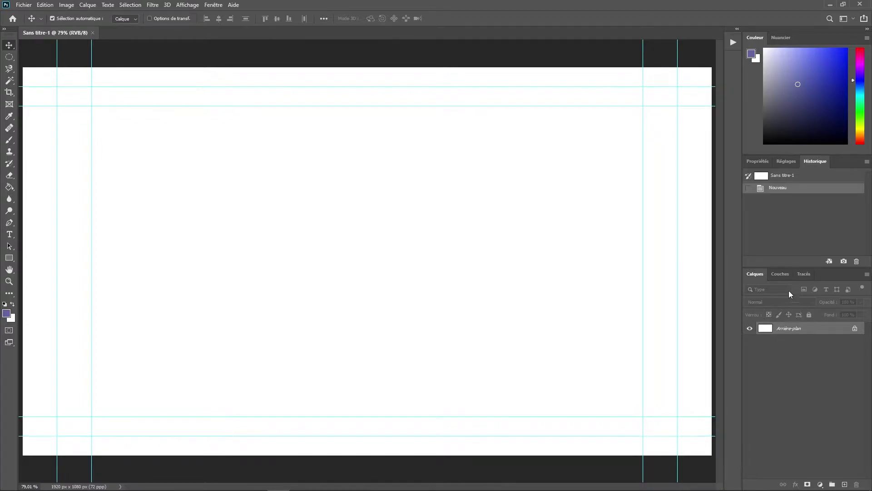
Examine the document's colour channels and paths, then return to the layer list.
left_click(779, 274)
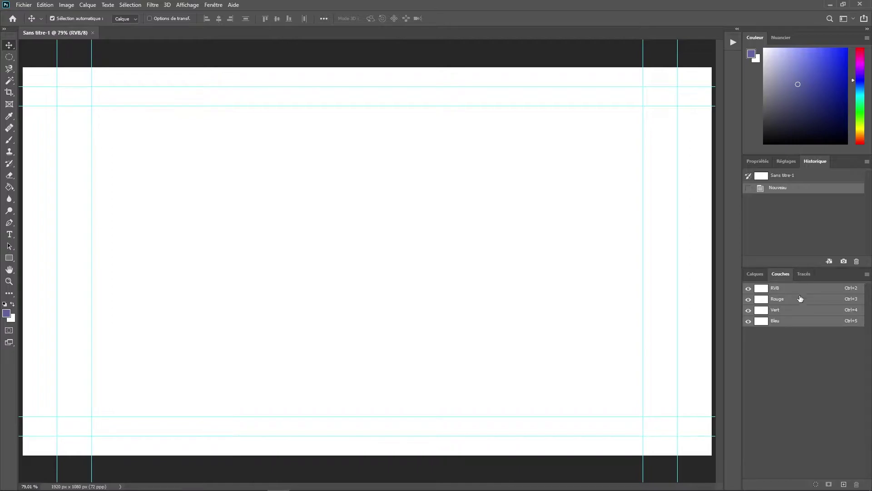
left_click(810, 274)
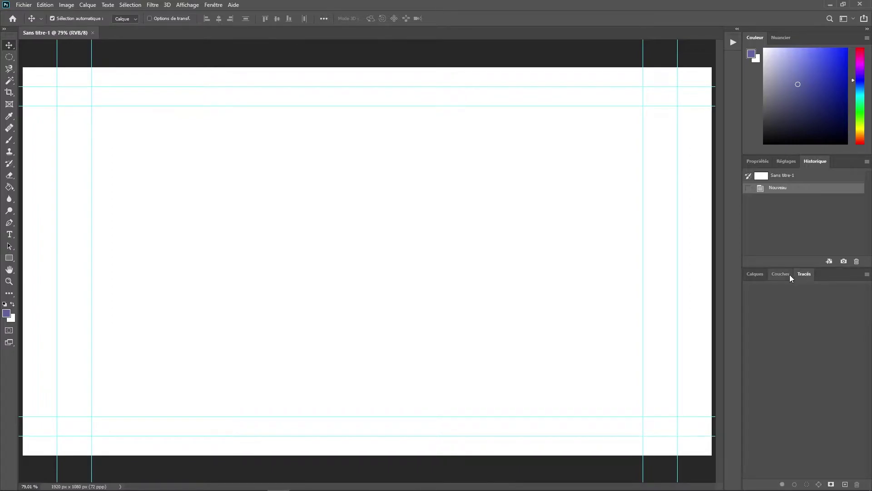
left_click(783, 275)
left_click(808, 274)
left_click(755, 274)
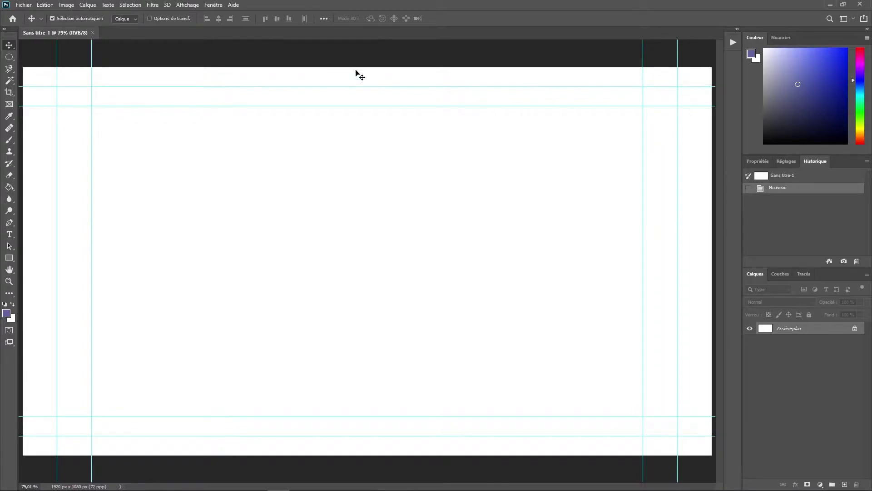
Hide the Couleur panel from the workspace and show it again.
left_click(213, 5)
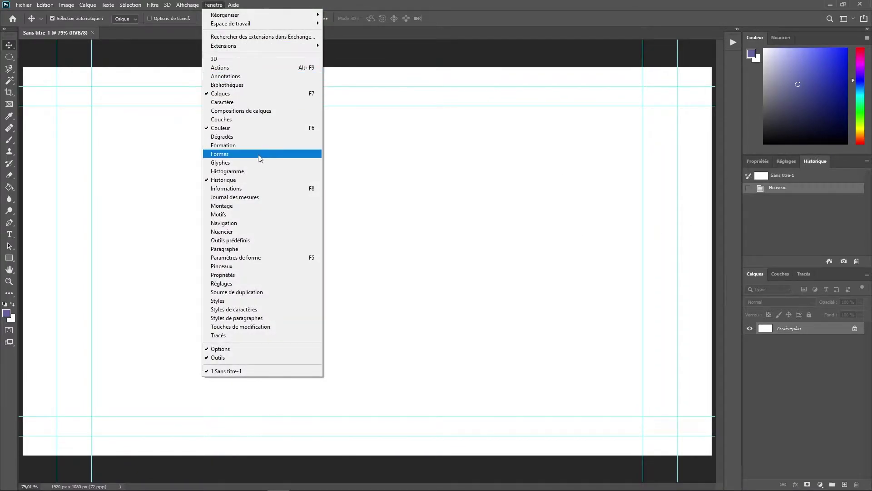
left_click(265, 128)
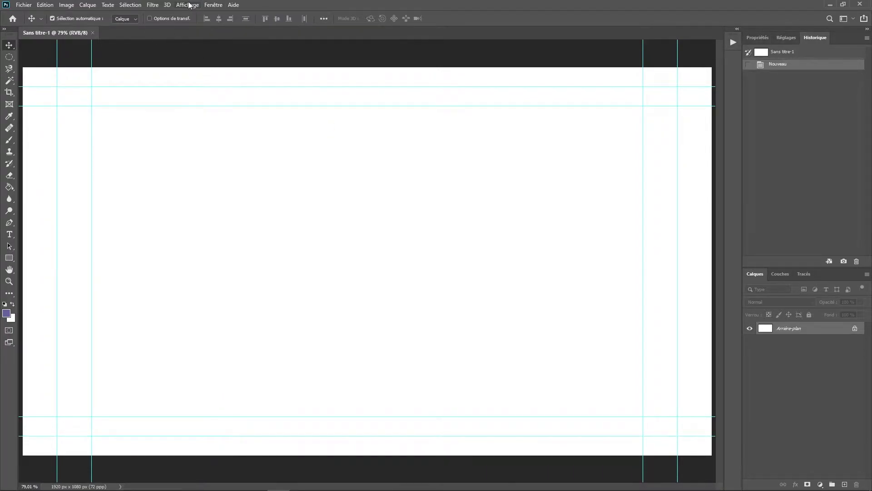
left_click(211, 6)
left_click(242, 129)
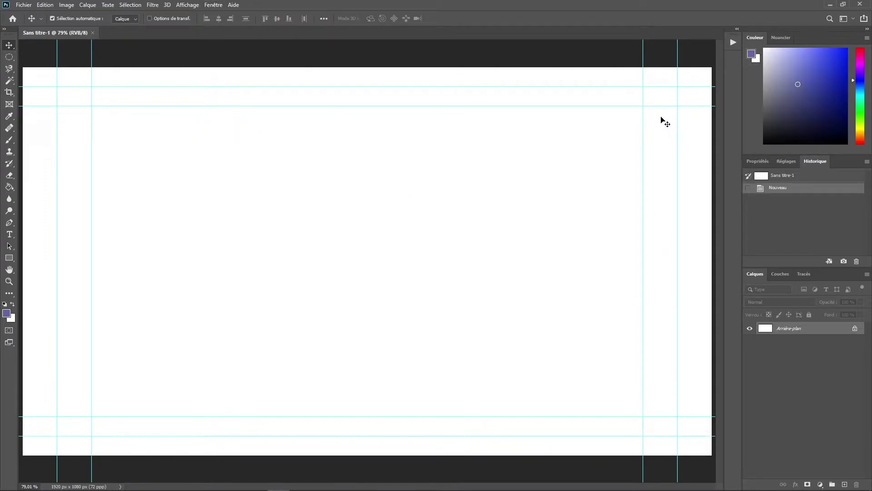
Paint a hook-shaped stroke and an S-shaped stroke side by side on the canvas with the soft 62 px brush.
left_click_drag(762, 37, 18, 112)
left_click(11, 141)
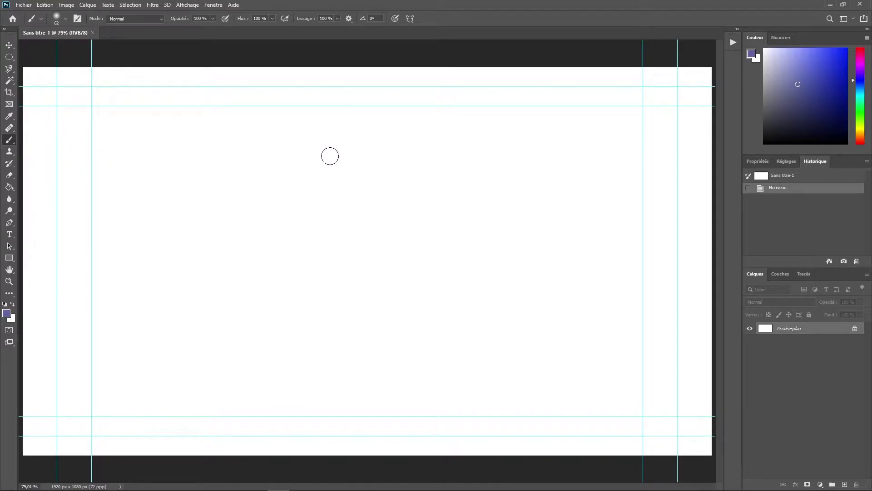
mouse_move(329, 154)
left_mouse_down()
mouse_move(325, 204)
mouse_move(312, 225)
mouse_move(156, 261)
left_mouse_up()
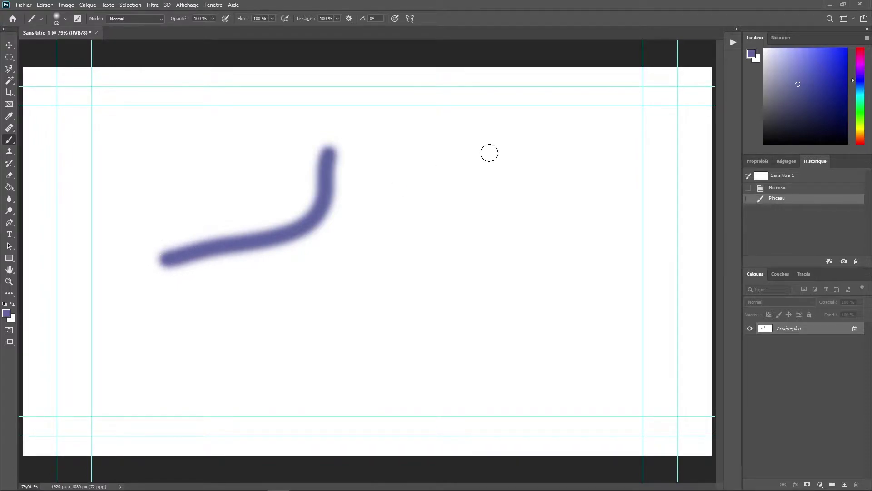
mouse_move(531, 118)
left_mouse_down()
mouse_move(499, 118)
mouse_move(561, 210)
mouse_move(454, 257)
left_mouse_up()
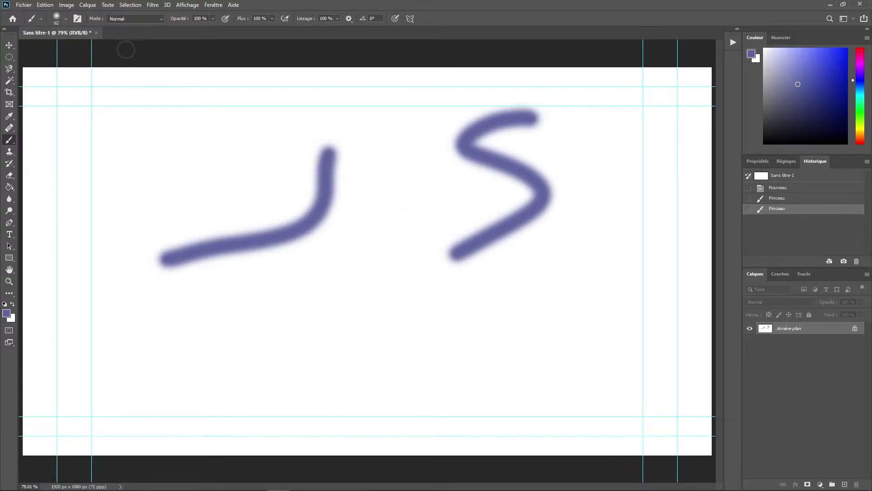
Set the brush size to 106 px and paint a soft dot above the hook-shaped stroke.
left_click(66, 18)
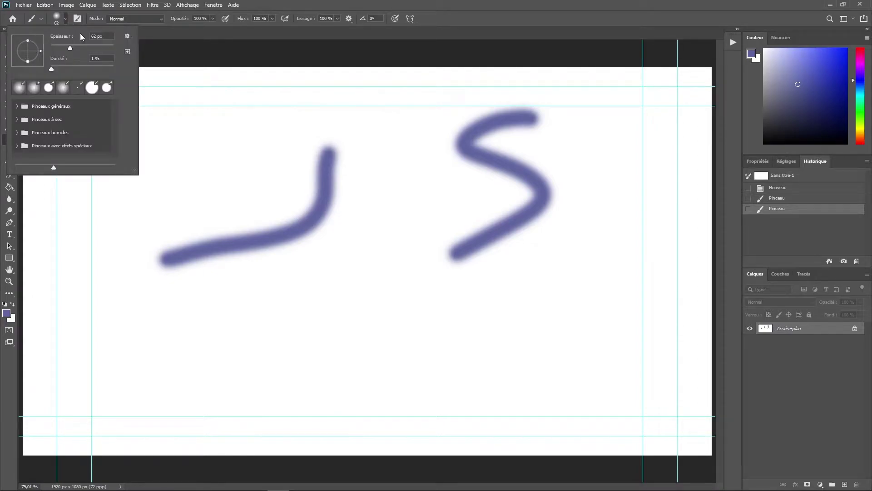
left_click(70, 48)
left_click(216, 161)
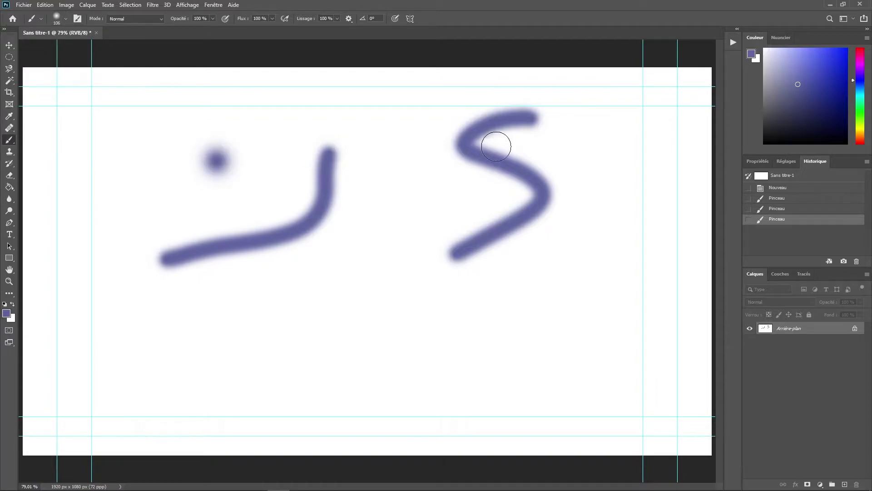
Try painting over the canvas with the brush at 5000 px and undo those strokes.
left_click_drag(84, 48, 121, 52)
left_click(356, 222)
mouse_move(389, 250)
left_mouse_down()
mouse_move(316, 253)
mouse_move(340, 261)
mouse_move(478, 248)
left_mouse_up()
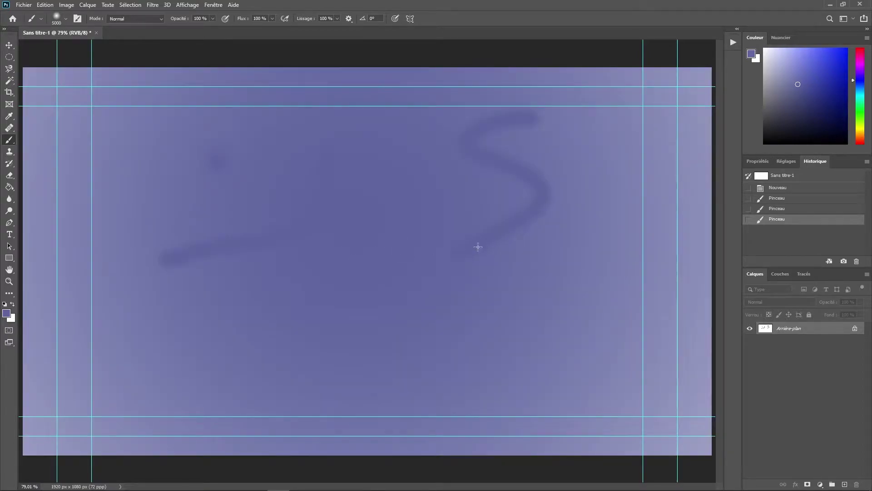
key("ctrl+z")
key("ctrl+z")
key("ctrl+z")
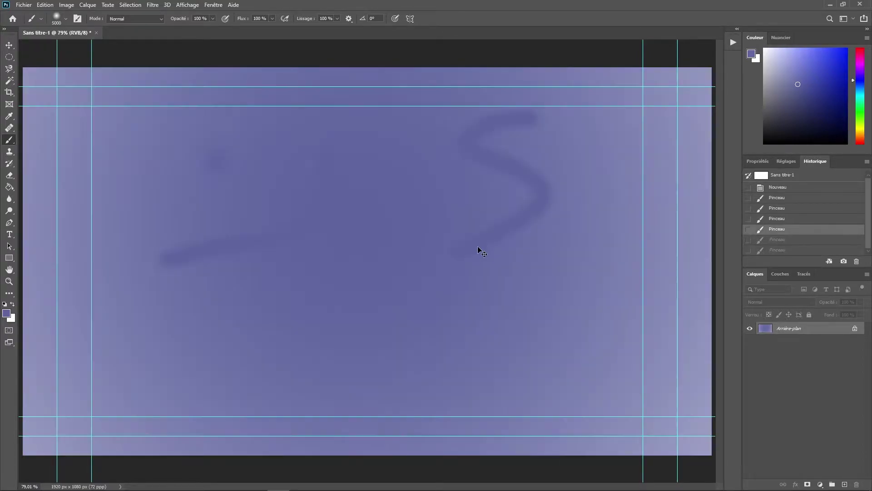
Set the brush size to 13 px and paint a small dot and a thin stroke between the two shapes.
left_click(66, 19)
left_click_drag(58, 48, 55, 49)
left_click(355, 150)
left_click_drag(381, 138, 355, 245)
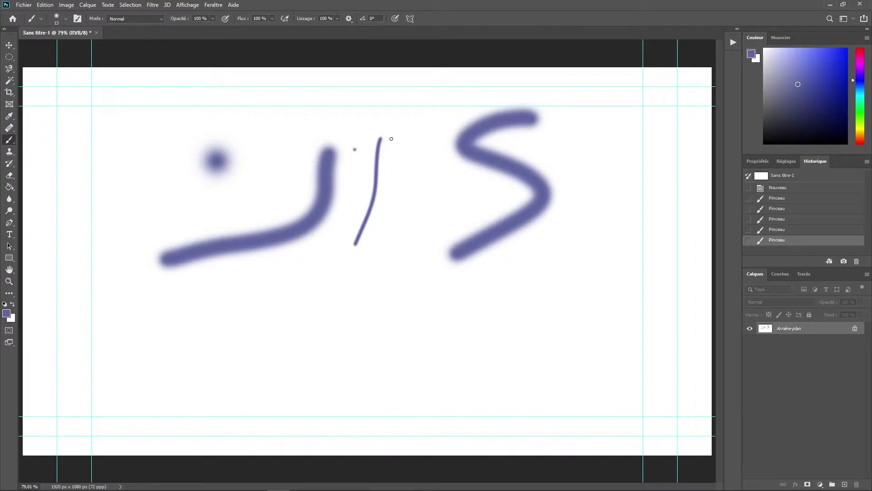
Harden the brush edge, then paint a short 13 px line and a 43 px dot below the hook-shaped stroke.
left_click(68, 18)
left_click_drag(51, 68, 118, 72)
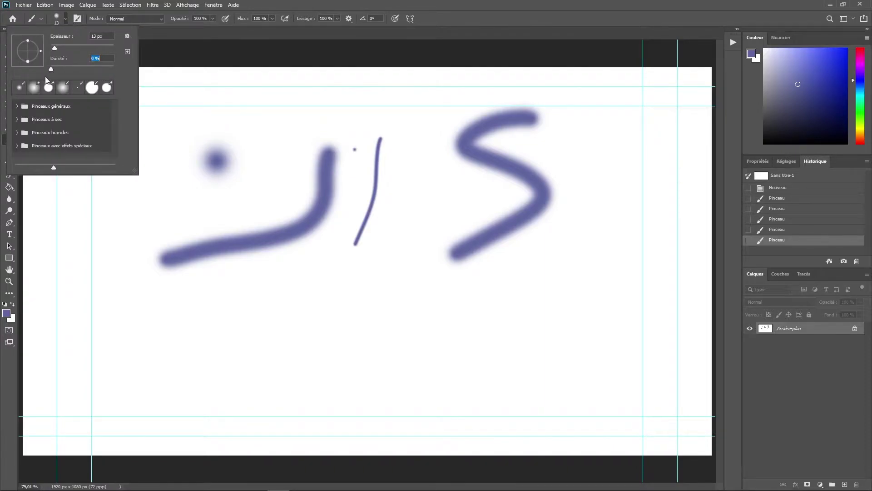
left_click(67, 18)
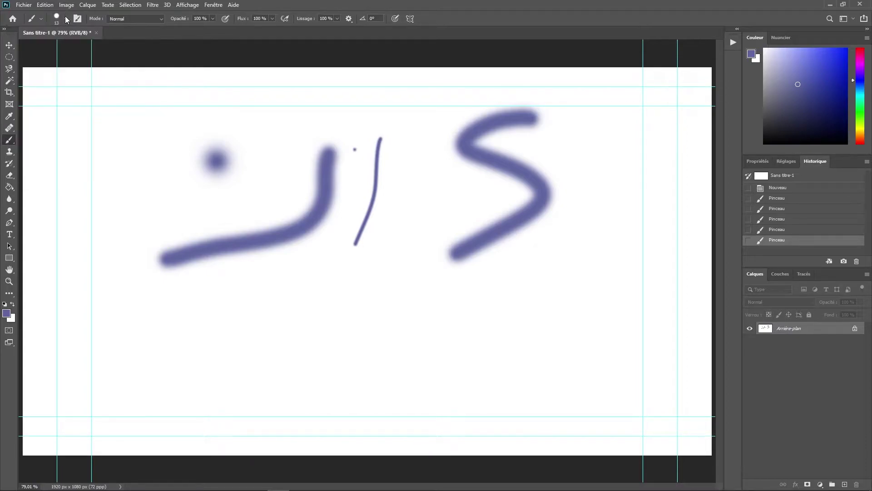
mouse_move(226, 279)
left_mouse_down()
mouse_move(354, 297)
mouse_move(326, 315)
left_mouse_up()
left_click(325, 314)
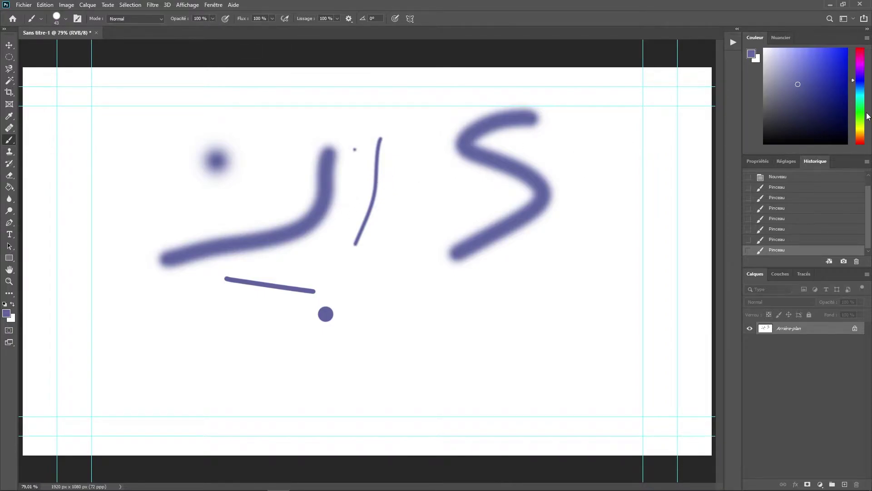
Paint two red strokes across the S shape, one at 100% opacity and one at 45% opacity.
left_click_drag(862, 59, 861, 48)
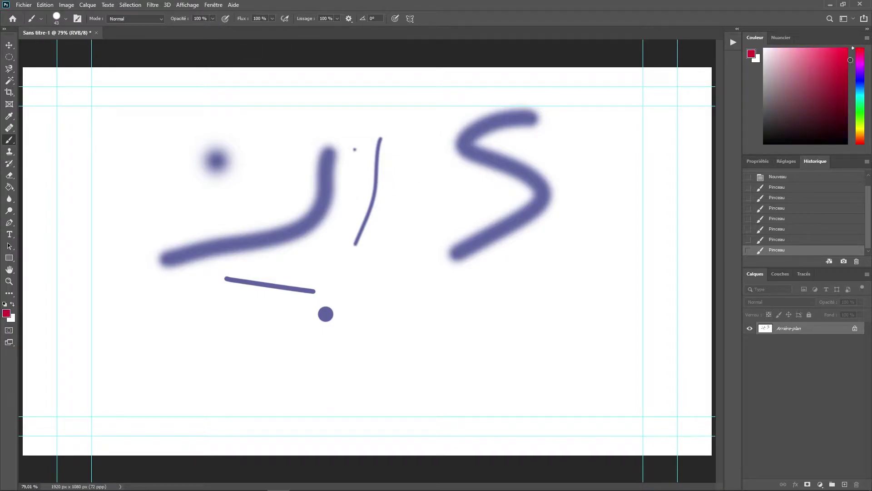
left_click_drag(499, 195, 576, 187)
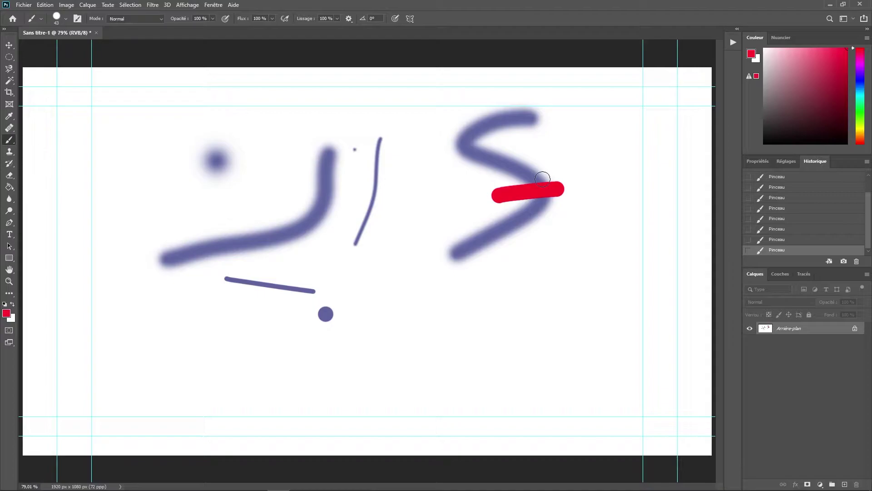
left_click(212, 18)
left_click_drag(538, 153, 435, 191)
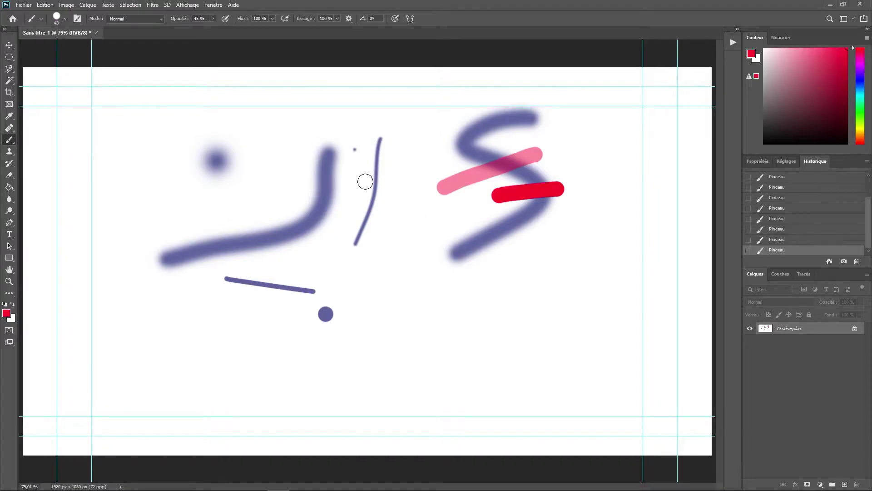
right_click(9, 139)
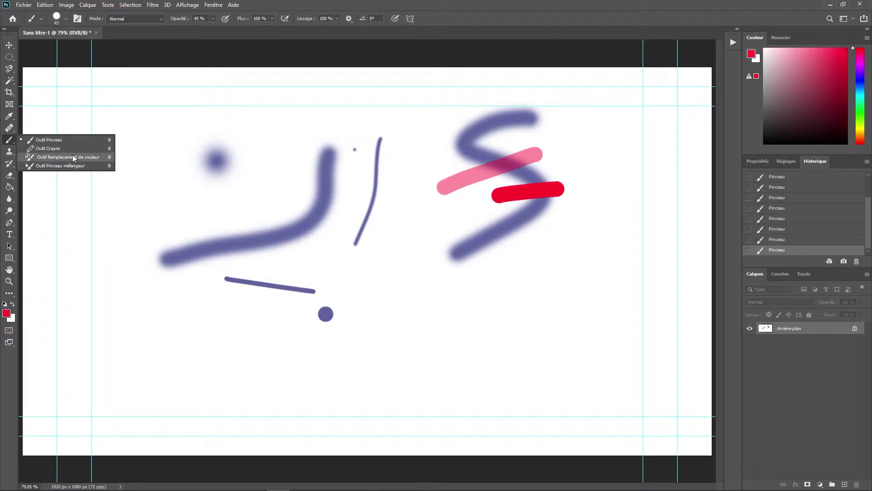
left_click(54, 137)
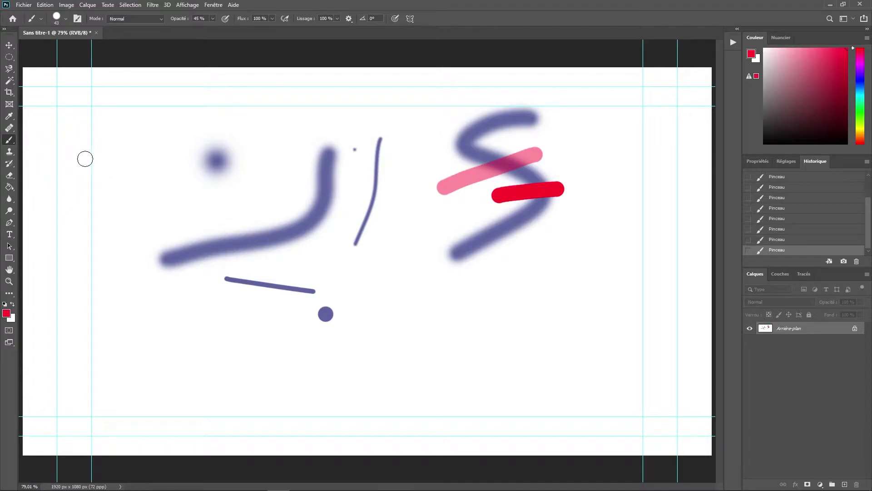
Erase a diagonal gap through the hook-shaped stroke with the standard 64 px Eraser (Gomme).
left_click(8, 179)
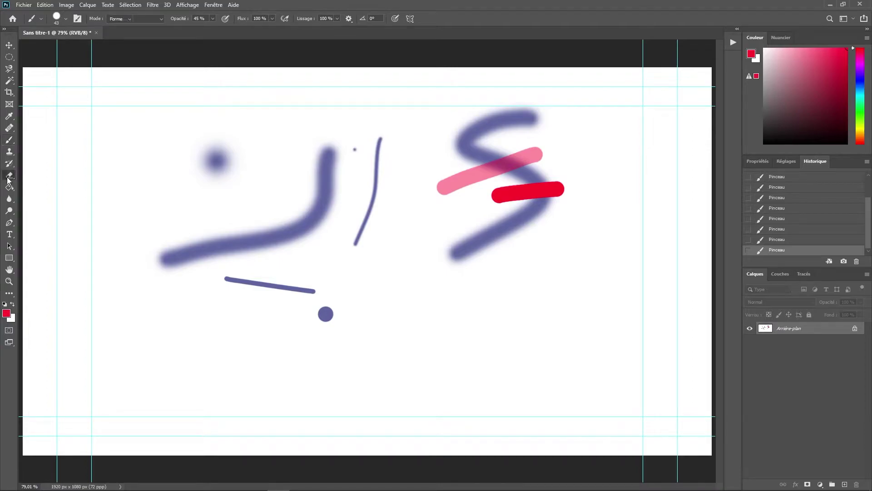
right_click(8, 179)
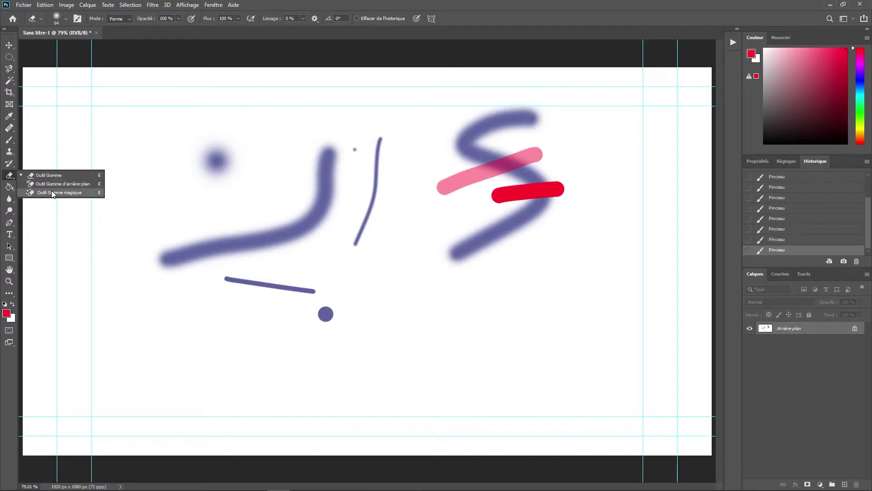
left_click(37, 175)
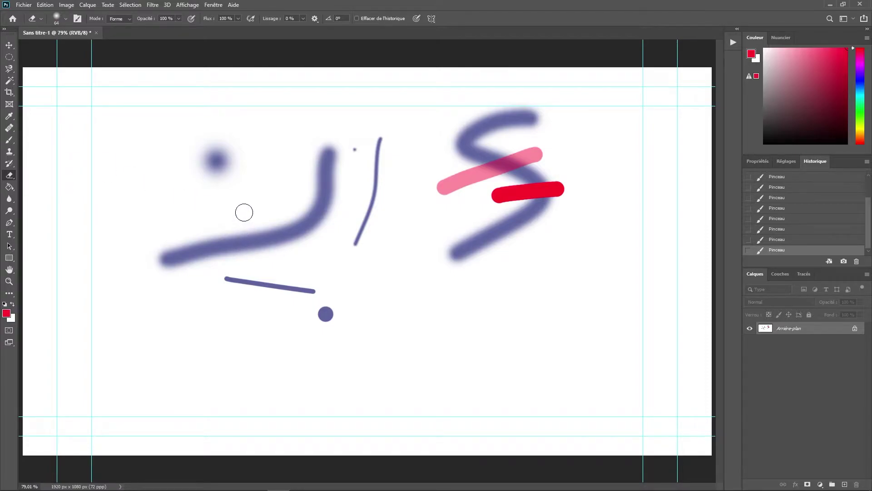
left_click_drag(244, 210, 286, 247)
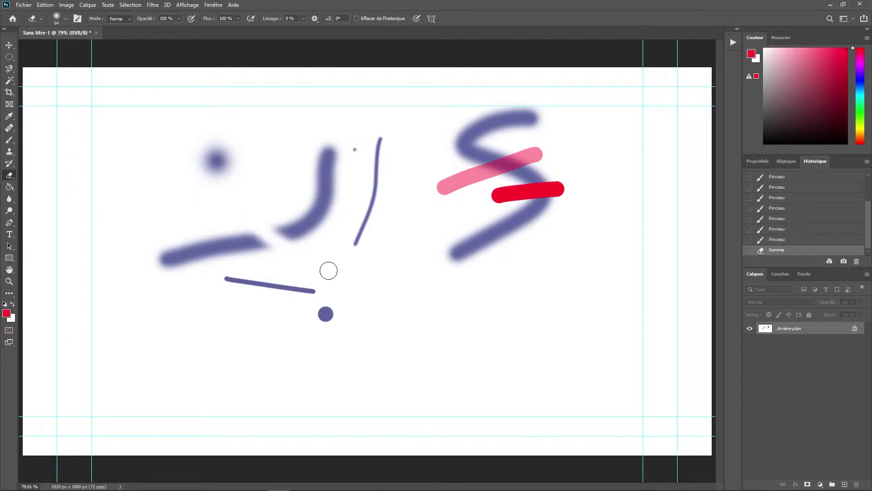
Erase more of the hook-shaped stroke with the soft 64 px Eraser, then cut into its lower-left part with a hard 10 px Eraser.
mouse_move(272, 207)
left_mouse_down()
mouse_move(325, 232)
mouse_move(278, 226)
left_mouse_up()
left_click(66, 18)
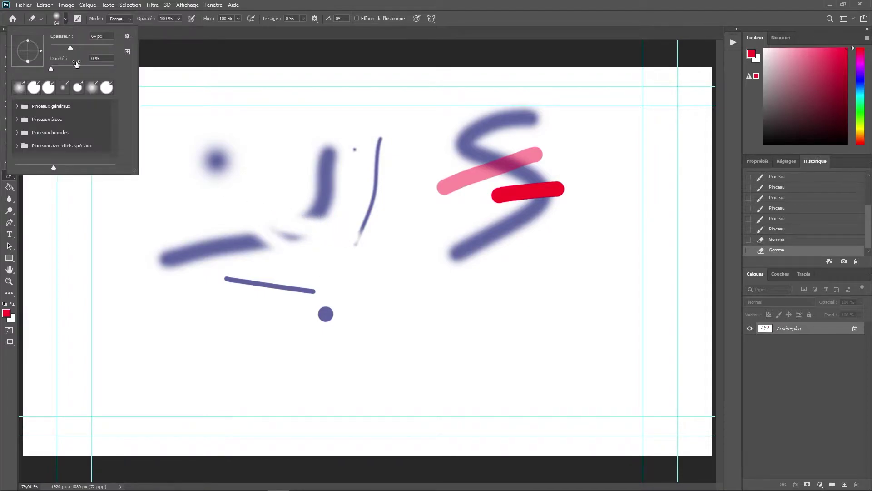
left_click_drag(52, 67, 114, 69)
left_click_drag(62, 45, 53, 48)
mouse_move(239, 234)
left_mouse_down()
mouse_move(176, 249)
mouse_move(268, 232)
mouse_move(200, 245)
left_mouse_up()
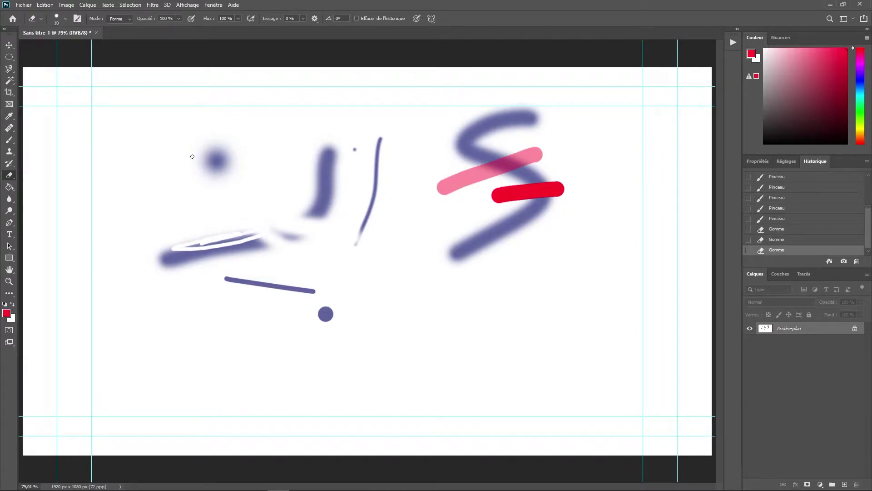
Erase the lower curve of the S shape and the underside of the opaque red stroke with a soft 92 px Eraser.
left_click(66, 20)
left_click_drag(56, 67, 80, 44)
left_click_drag(538, 234, 481, 257)
left_click_drag(560, 206, 499, 212)
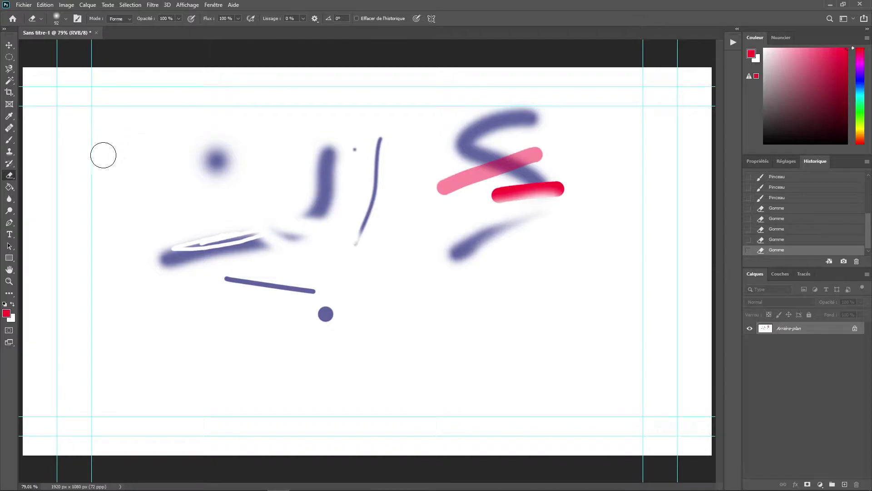
Remove the short straight line, the hard dot and the upright part of the hook with the Magic Eraser (Gomme magique).
right_click(9, 176)
left_click(59, 192)
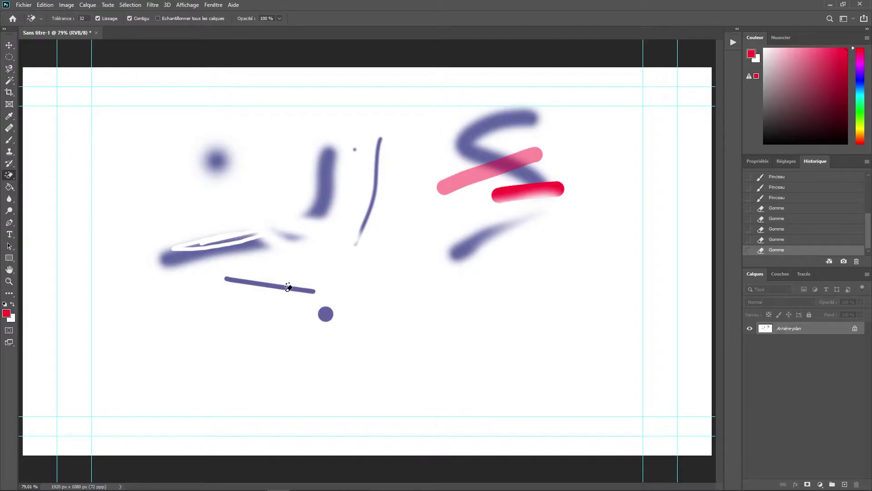
left_click(313, 288)
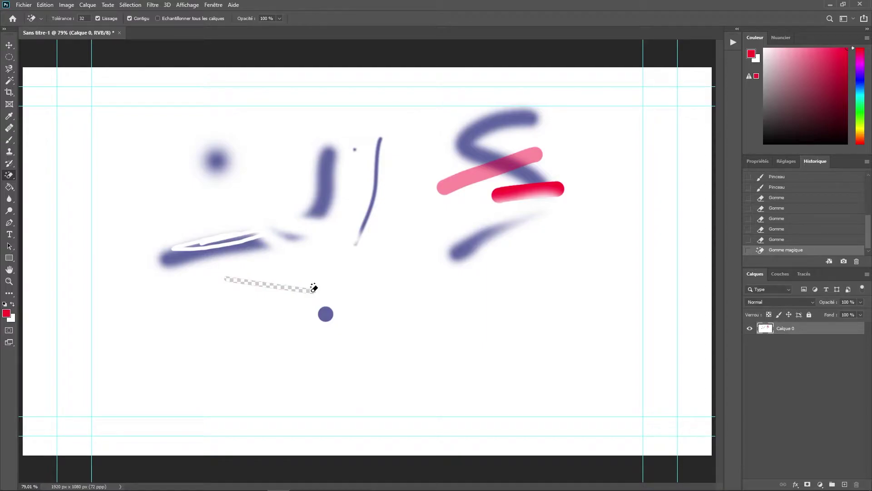
left_click(329, 312)
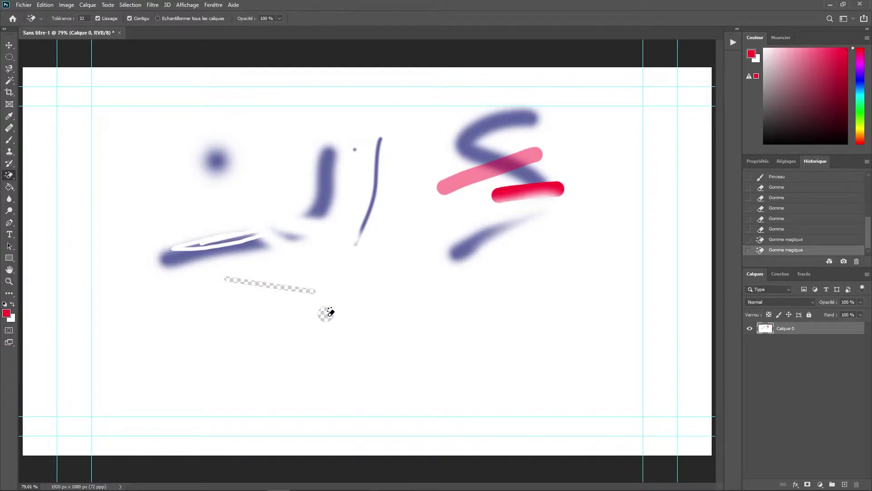
left_click(330, 168)
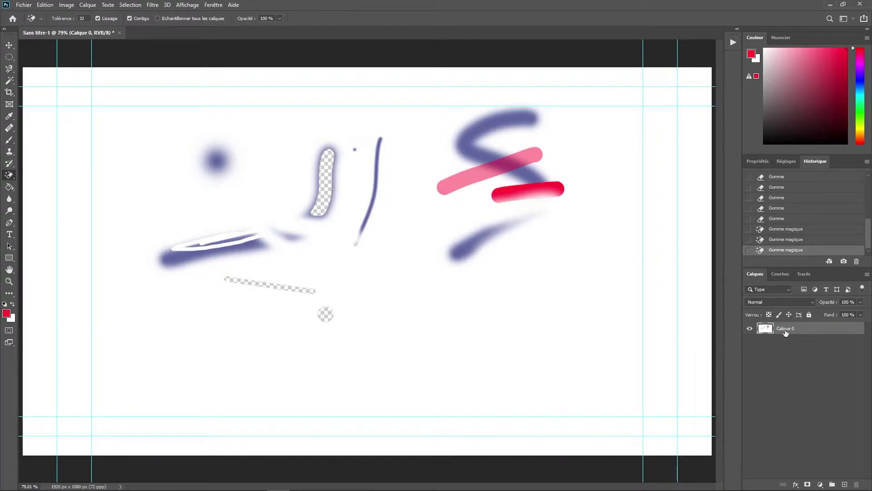
Return the document to its initial Nouveau history state and add a new layer.
scroll(786, 214, "up", 10)
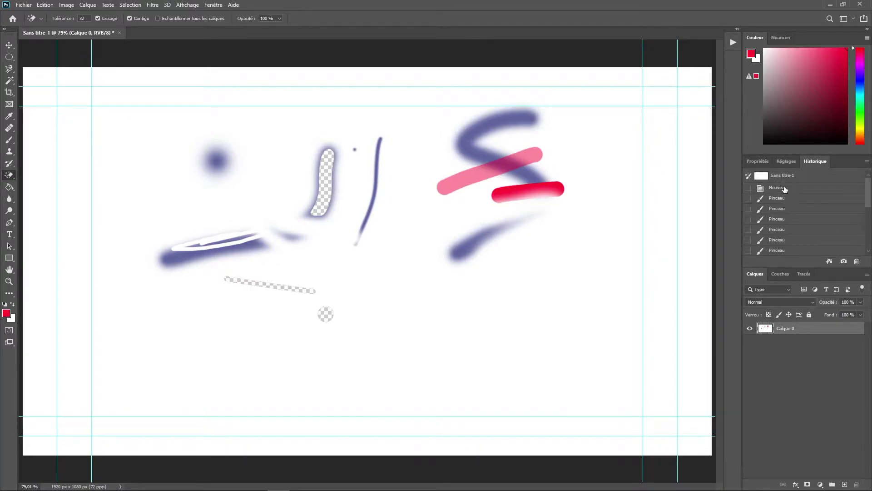
left_click(784, 187)
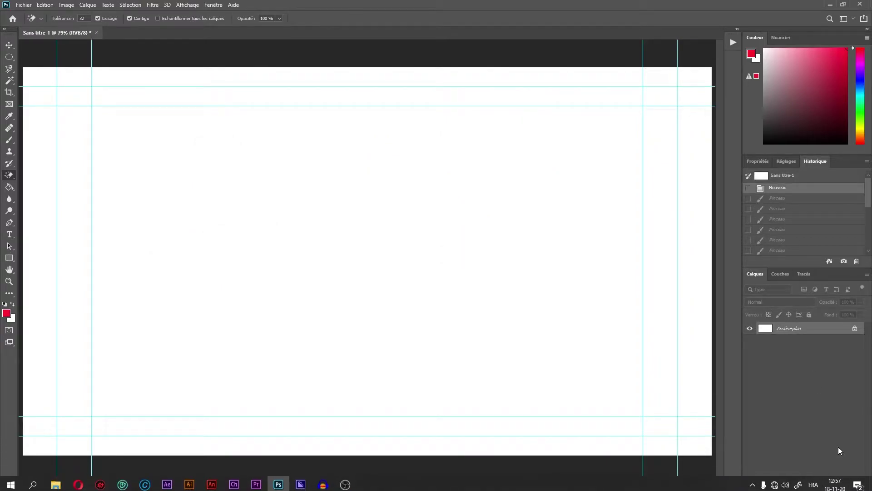
left_click(844, 485)
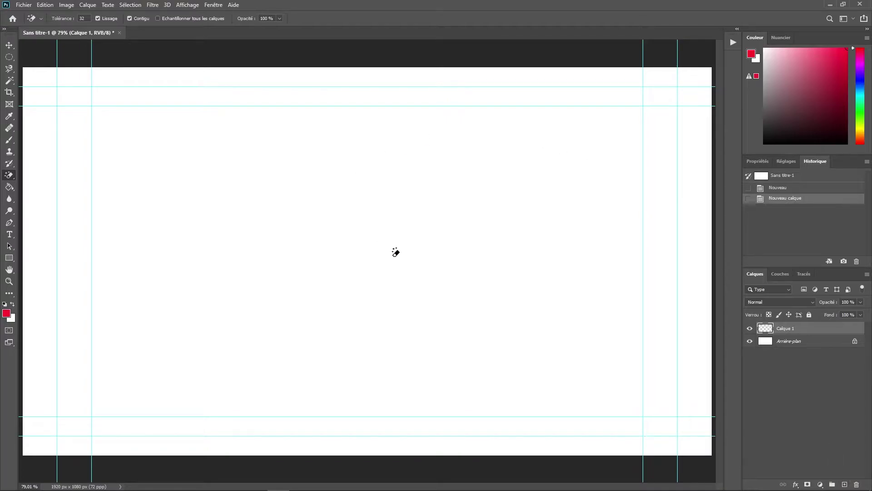
Paint a zigzag on the new layer with the 43 px Brush at 45% opacity, then erase its lower part with the standard 92 px Eraser.
key("b")
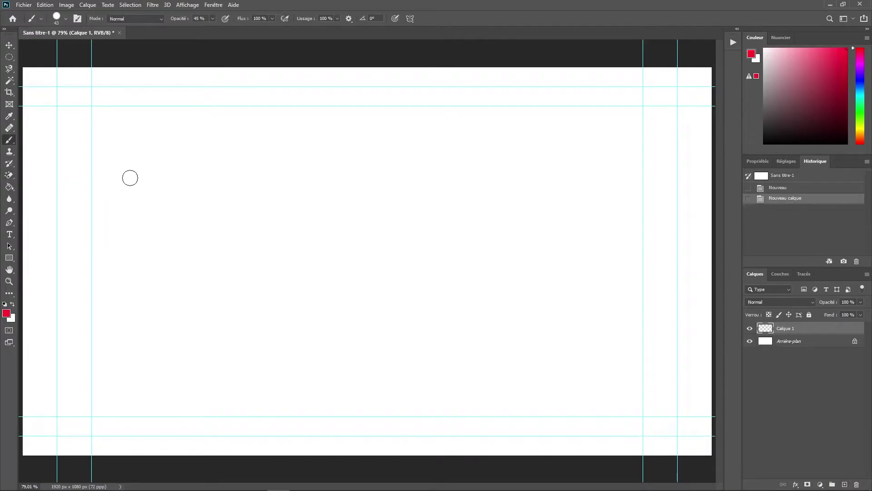
mouse_move(388, 139)
left_mouse_down()
mouse_move(247, 175)
mouse_move(446, 267)
mouse_move(295, 317)
left_mouse_up()
left_click_drag(194, 335, 194, 333)
key("e")
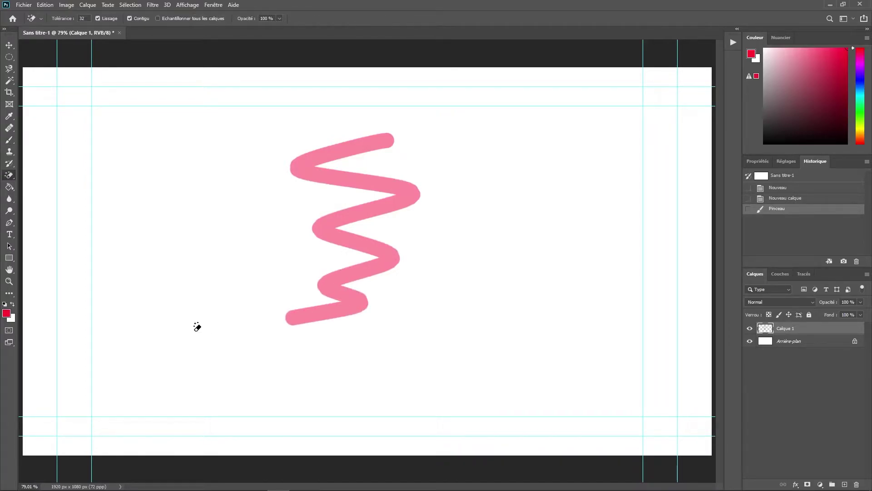
key("shift+e")
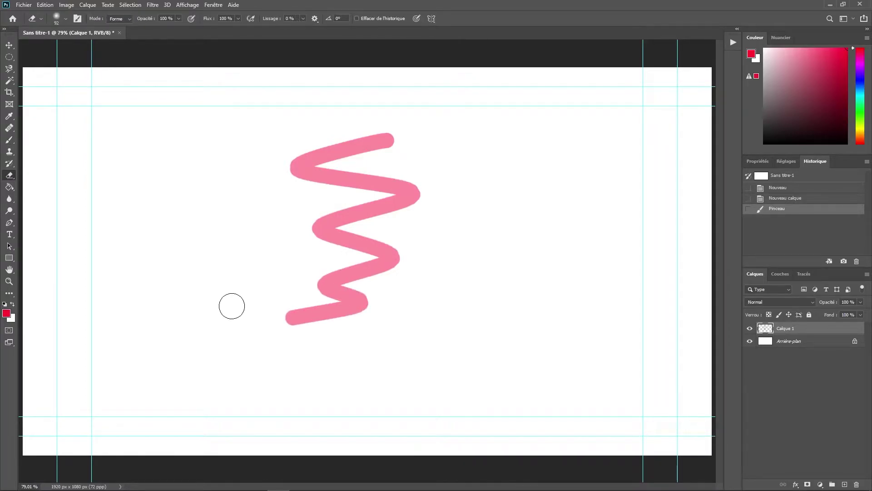
mouse_move(407, 271)
left_mouse_down()
mouse_move(383, 268)
mouse_move(347, 313)
mouse_move(414, 261)
mouse_move(397, 255)
mouse_move(327, 328)
mouse_move(428, 252)
mouse_move(326, 301)
mouse_move(444, 246)
mouse_move(308, 303)
mouse_move(391, 252)
mouse_move(292, 325)
left_mouse_up()
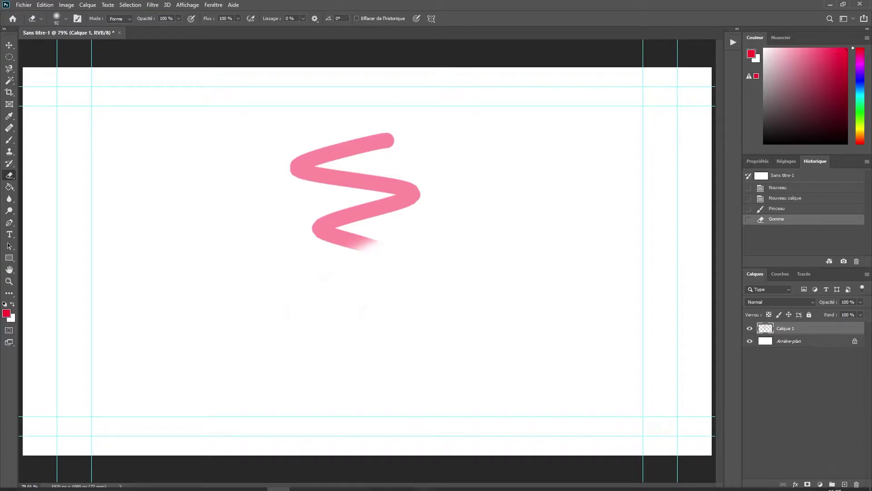
Add a second new layer and set the foreground colour to blue.
left_click(844, 471)
left_click(845, 484)
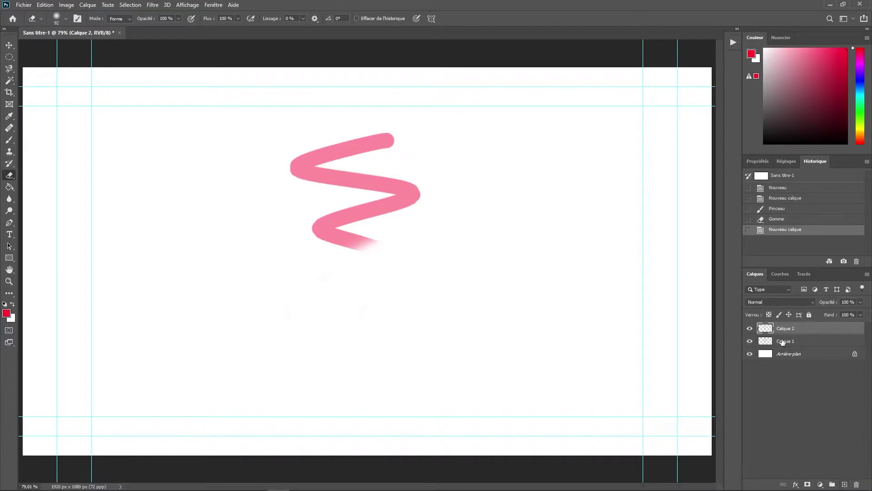
left_click(860, 82)
Paint a blue stroke on the second layer and erase it with the standard 92 px Eraser.
key("b")
mouse_move(412, 160)
left_mouse_down()
mouse_move(331, 242)
mouse_move(332, 258)
mouse_move(382, 190)
mouse_move(431, 174)
mouse_move(406, 175)
mouse_move(449, 186)
mouse_move(413, 199)
mouse_move(421, 190)
mouse_move(357, 188)
mouse_move(321, 200)
mouse_move(403, 194)
mouse_move(398, 185)
mouse_move(329, 184)
mouse_move(444, 194)
mouse_move(307, 224)
mouse_move(478, 230)
mouse_move(329, 213)
mouse_move(438, 207)
mouse_move(325, 223)
mouse_move(374, 242)
mouse_move(362, 240)
mouse_move(383, 237)
mouse_move(363, 228)
mouse_move(431, 170)
mouse_move(396, 155)
mouse_move(452, 161)
mouse_move(425, 149)
left_mouse_up()
key("e")
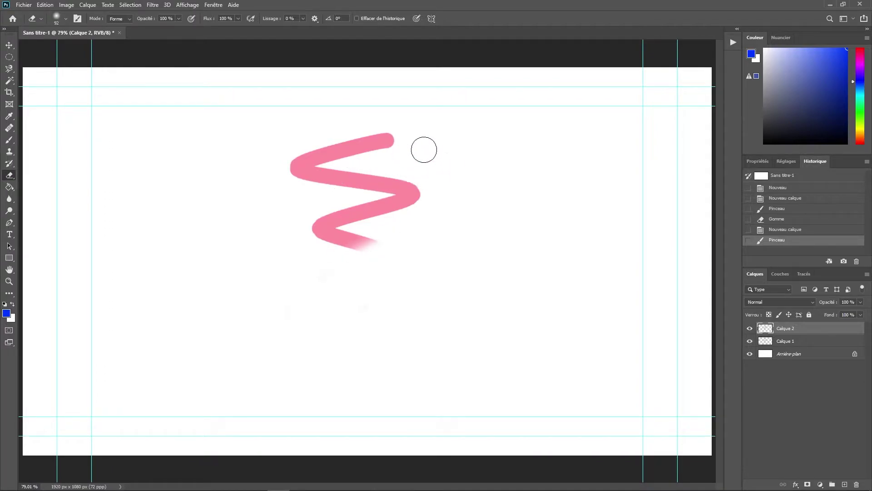
Revert the document to the Nouveau history state, clearing the painted layers.
left_click(806, 188)
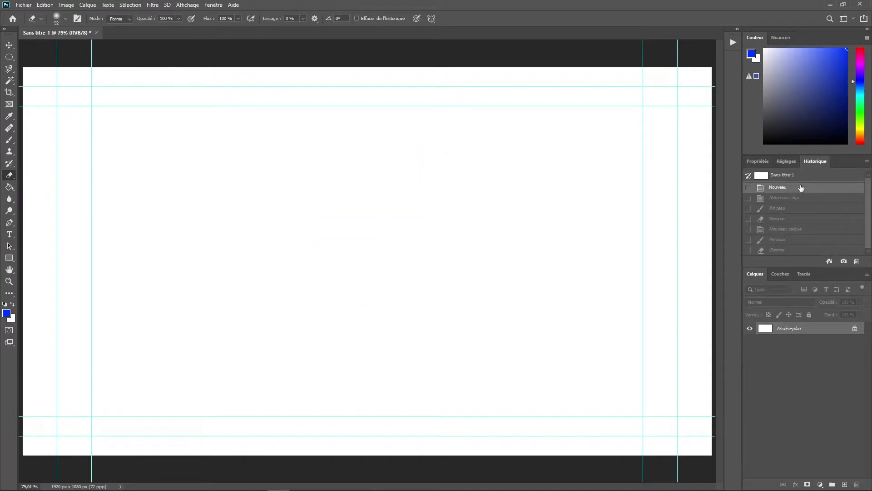
Fill the whole background with blue using the Paint Bucket (Pot de peinture), then undo the fill.
left_click(13, 187)
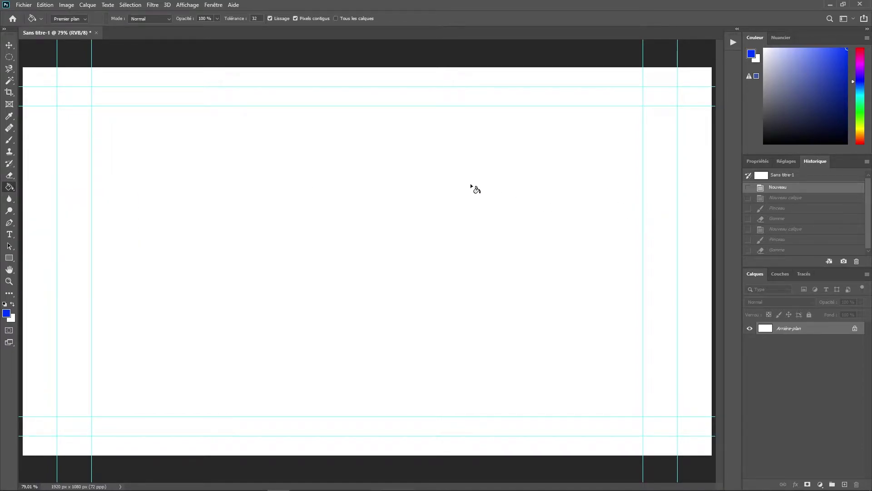
left_click(356, 240)
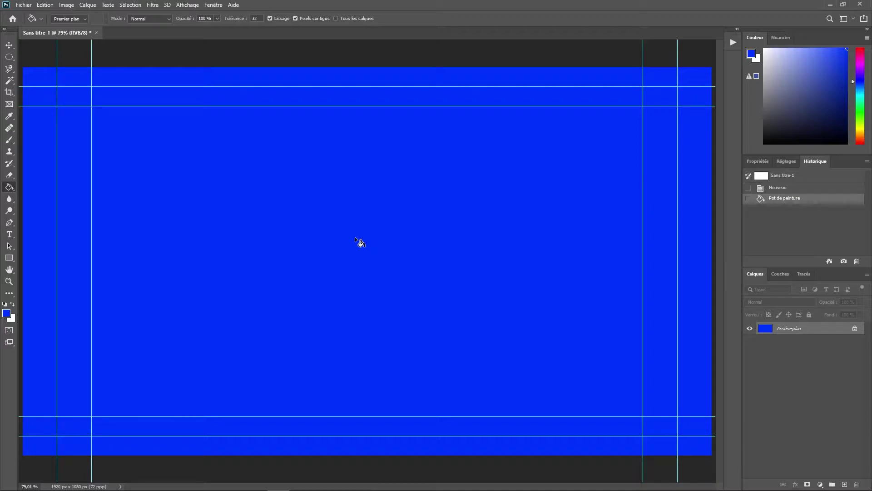
key("ctrl+z")
Draw a closed freehand oval with a 1 px blue Brush at raised opacity and fill it blue with the Paint Bucket.
key("b")
left_click_drag(327, 187, 313, 231)
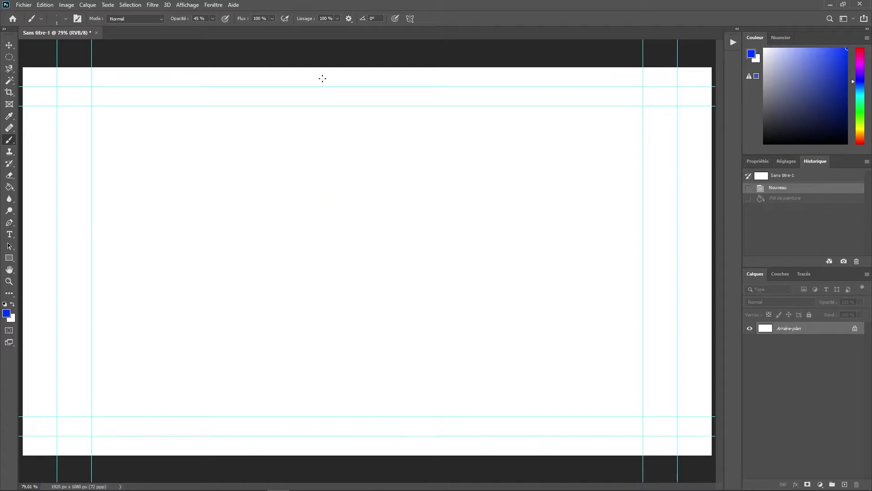
mouse_move(212, 19)
left_mouse_down()
mouse_move(216, 32)
mouse_move(279, 30)
mouse_move(266, 17)
mouse_move(268, 25)
left_mouse_up()
mouse_move(363, 157)
left_mouse_down()
mouse_move(326, 153)
mouse_move(267, 194)
mouse_move(351, 269)
mouse_move(409, 223)
mouse_move(399, 176)
mouse_move(327, 151)
left_mouse_up()
key("g")
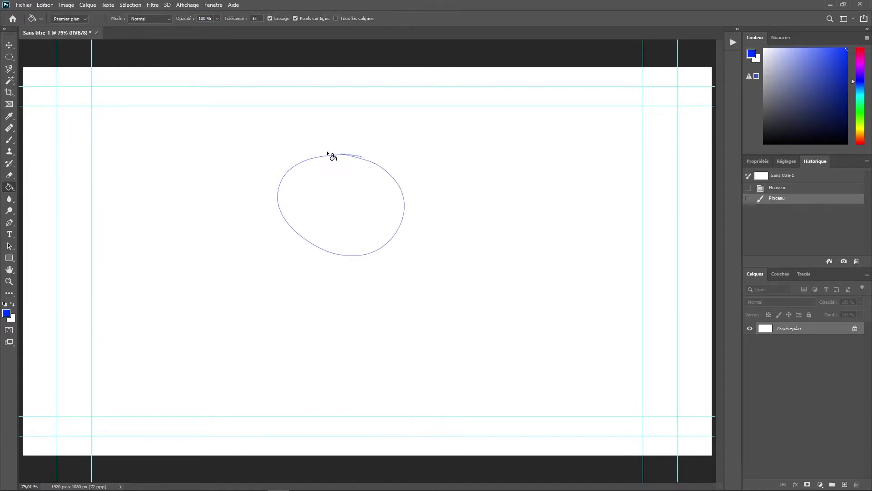
left_click(359, 209)
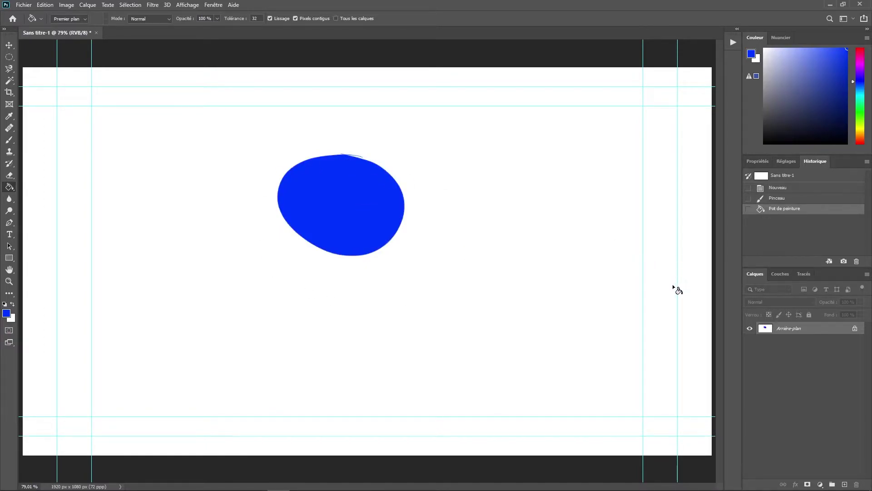
right_click(10, 188)
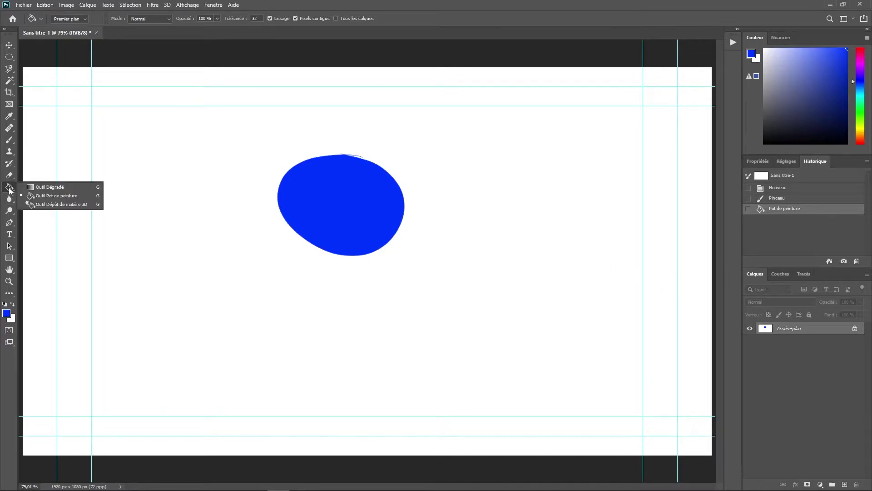
left_click(11, 191)
right_click(9, 188)
left_click(40, 195)
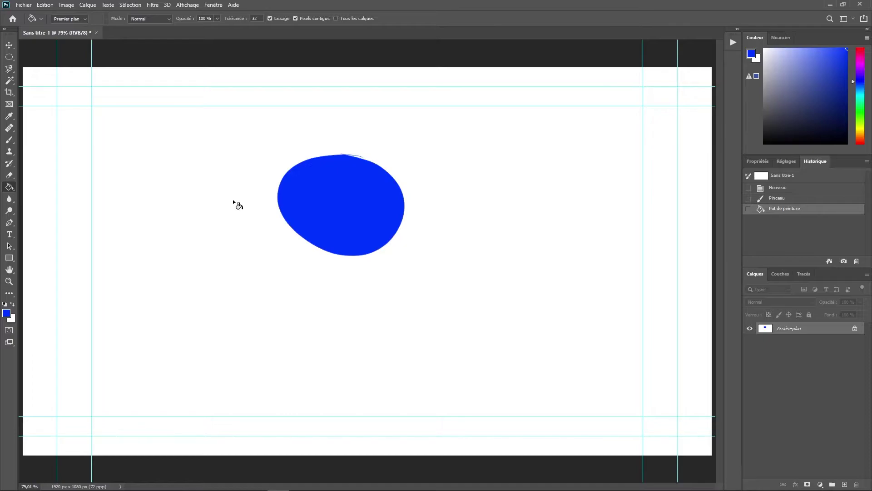
Switch to the Gradient tool (Dégradé) and set the background colour to red for a blue-to-red gradient.
key("shift+g")
key("shift+g")
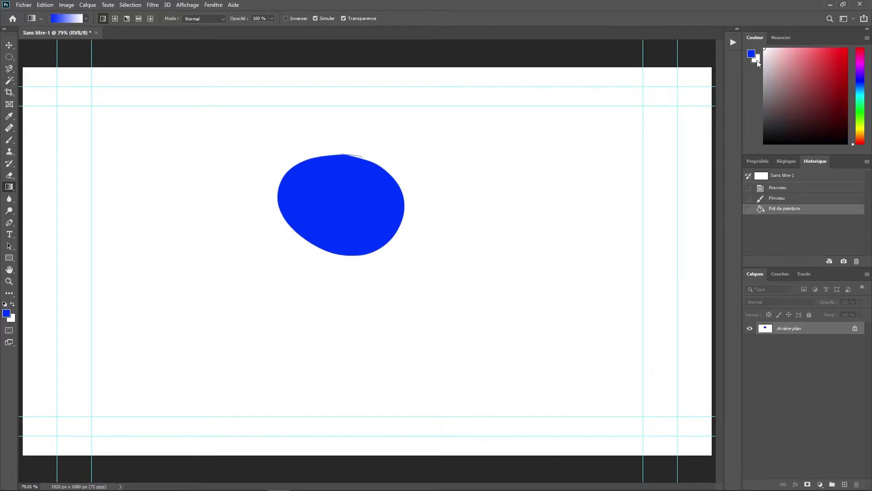
left_click(858, 63)
left_click_drag(859, 65, 858, 27)
left_click_drag(818, 54, 860, 39)
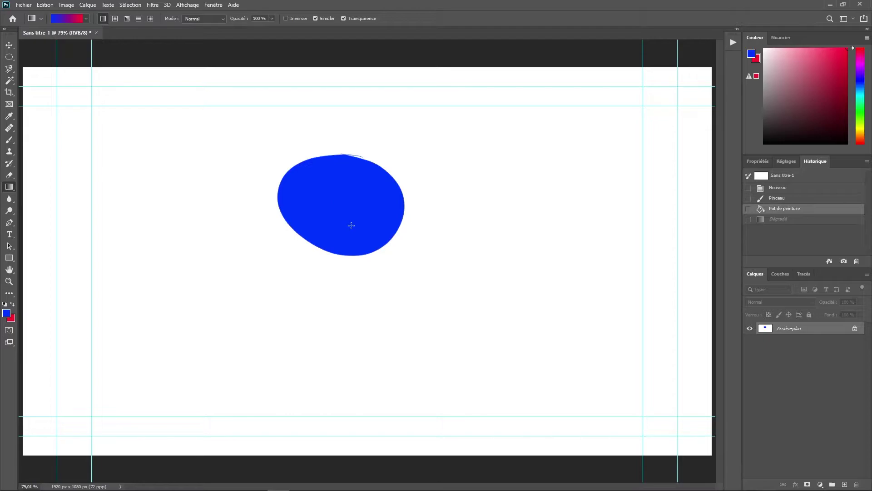
Try a horizontal blue-to-red linear gradient across the whole canvas, then undo it.
left_click_drag(157, 223, 570, 227)
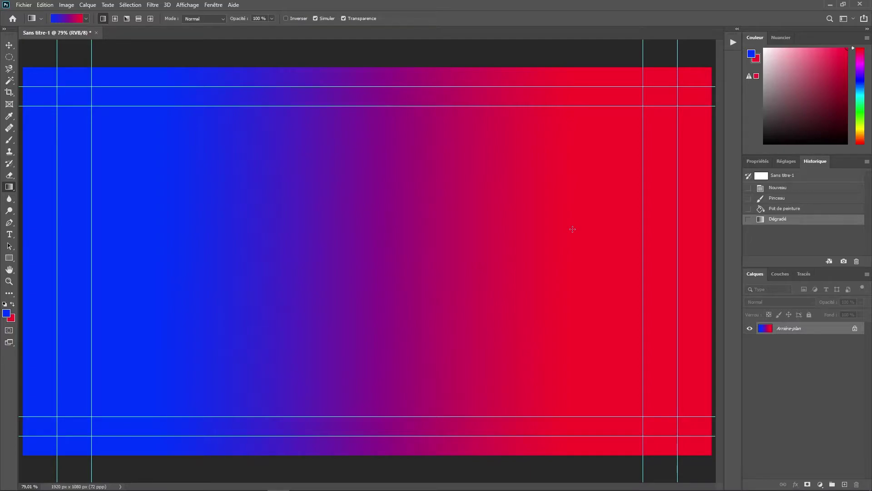
key("ctrl+z")
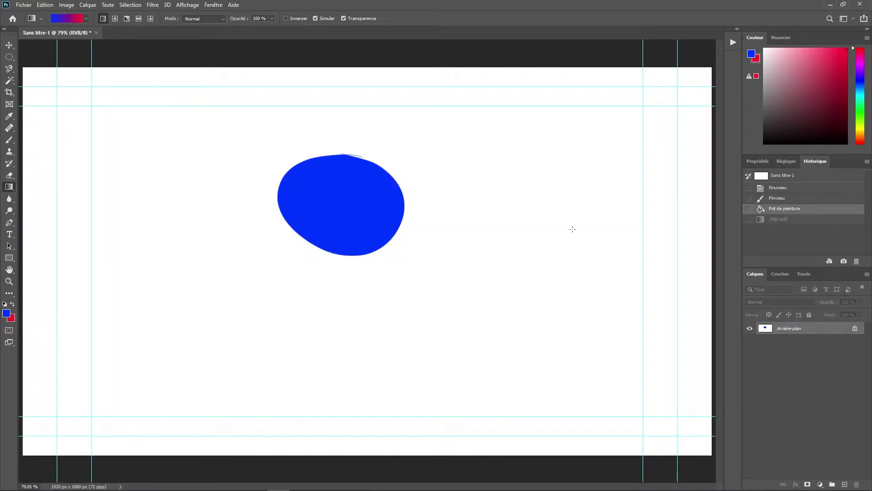
Select the blue oval with the Magic Wand and apply a horizontal blue-to-red linear gradient inside it, keeping the selection active.
key("w")
left_click(338, 211)
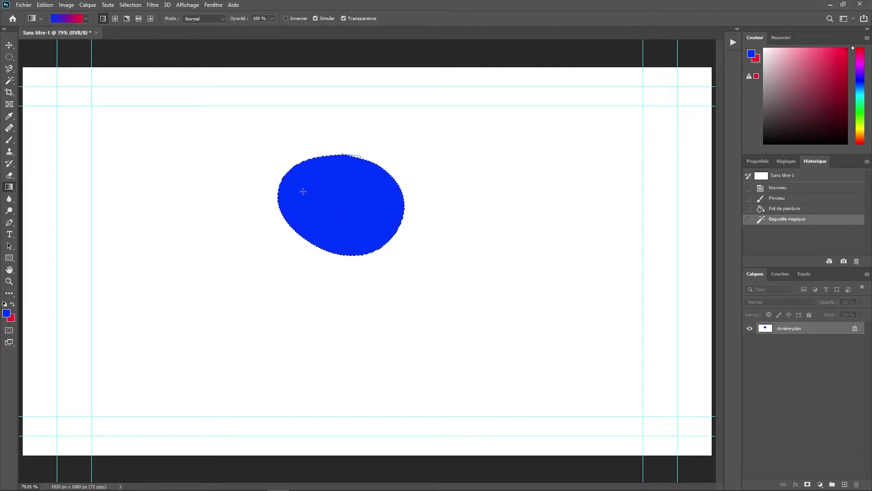
left_click_drag(285, 196, 391, 205)
key("ctrl+d")
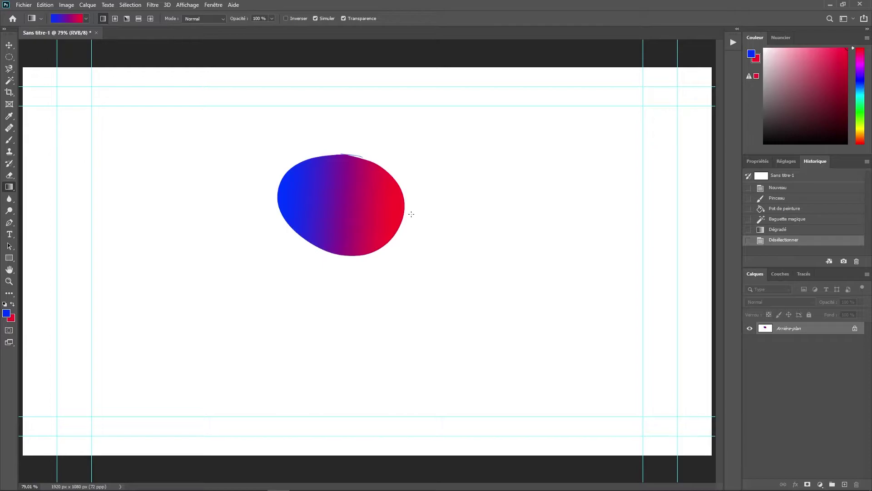
key("ctrl+z")
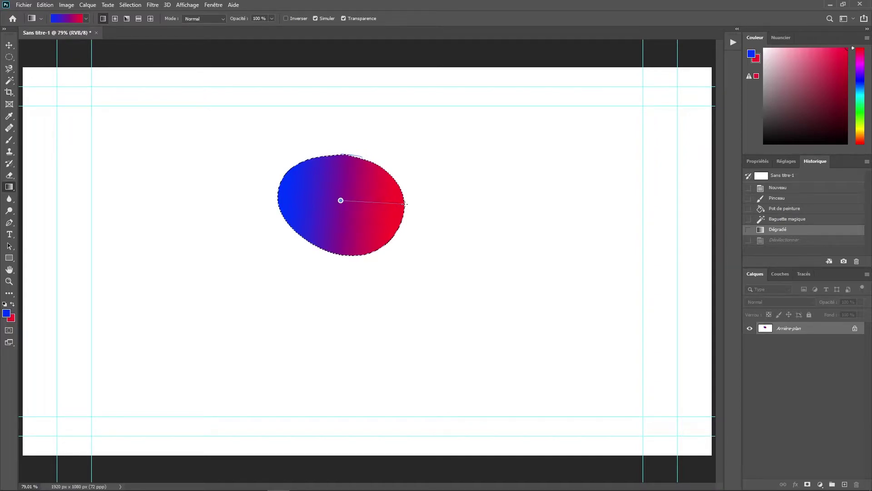
Redraw the oval's gradient from its centre as linear, radial and horizontal reflected, ending with a vertical reflected gradient.
left_click_drag(406, 205, 406, 205)
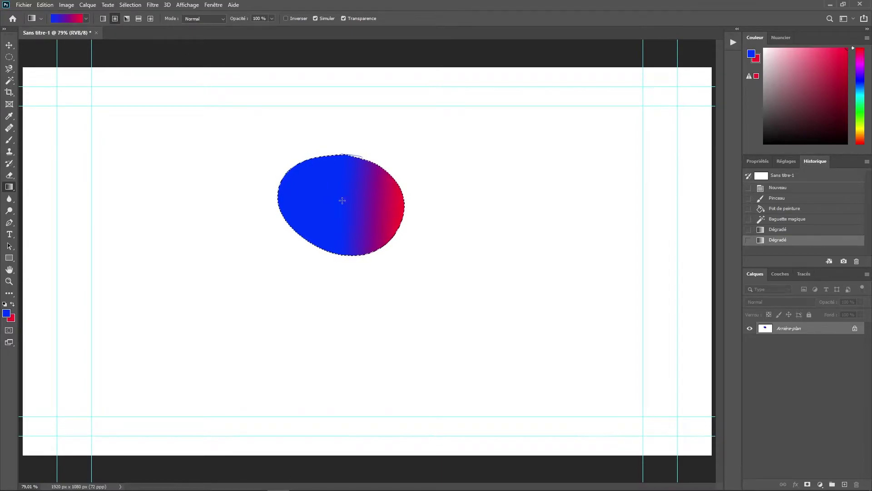
left_click_drag(407, 207, 404, 206)
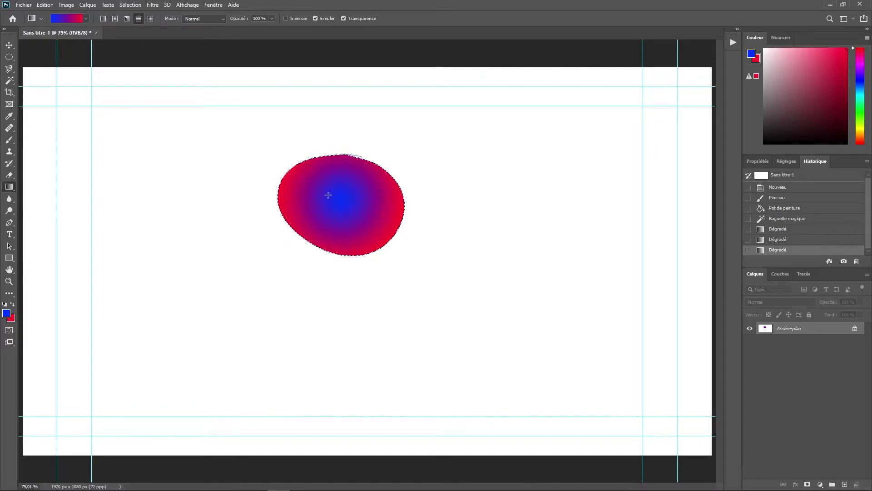
left_click_drag(392, 205, 405, 206)
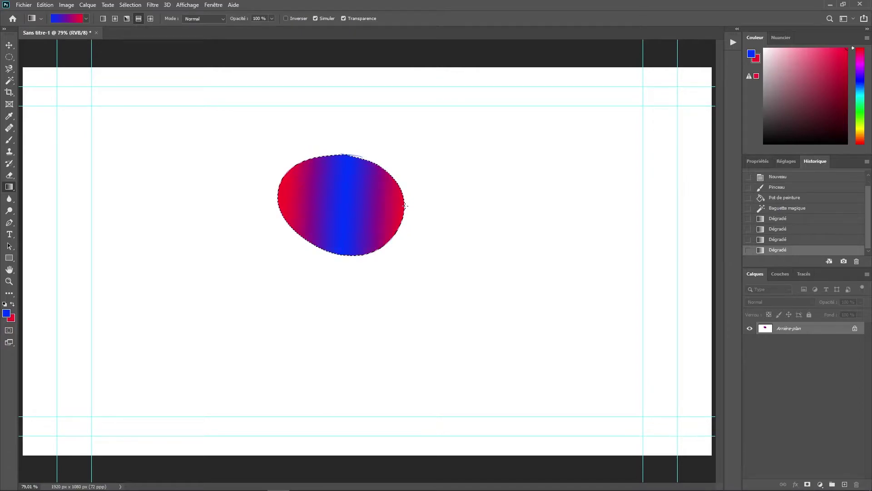
left_click_drag(346, 231, 346, 248)
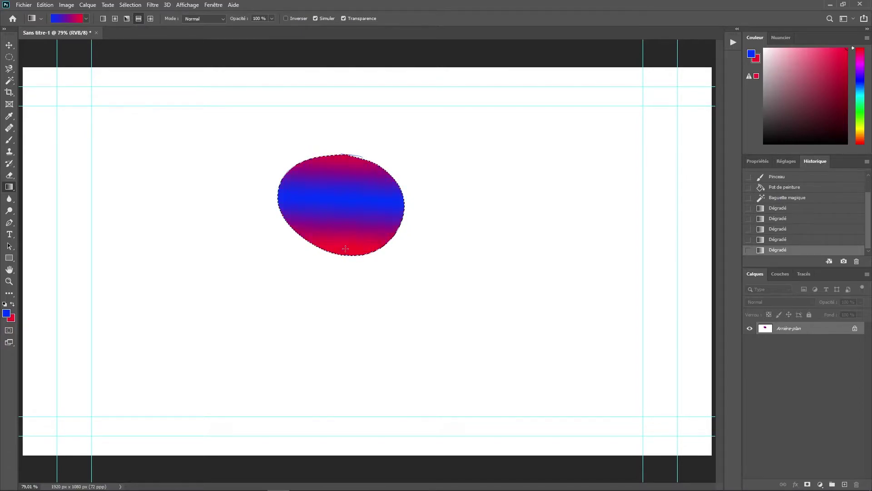
Redraw the oval's blue-to-red gradient from its centre as a diamond gradient, then as an angle gradient.
left_click(150, 19)
left_click_drag(407, 205, 407, 207)
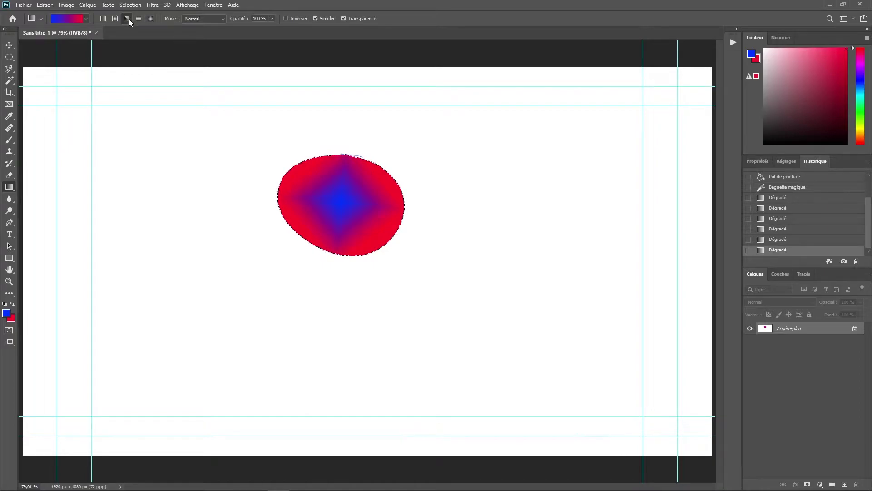
left_click_drag(385, 206, 404, 211)
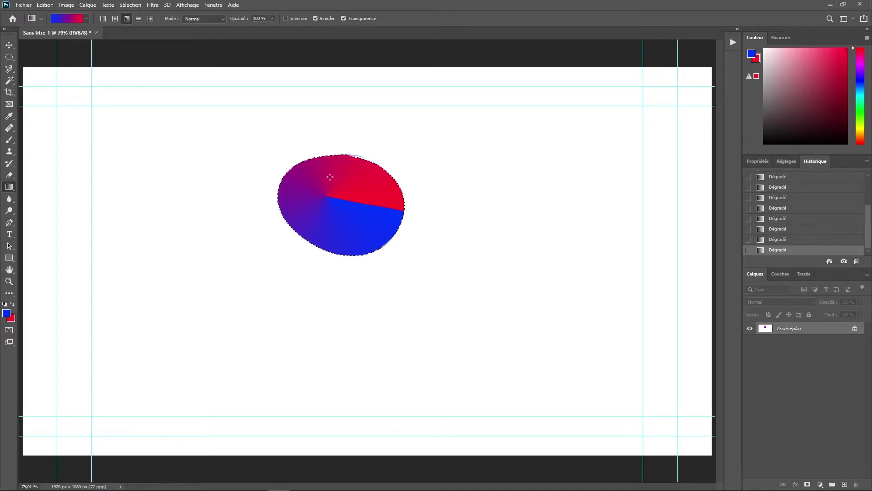
Paste the gradient oval onto a new layer and toggle the Arrière-plan layer's visibility off and on to compare the layers.
scroll(810, 212, "up", 5)
scroll(810, 211, "down", 5)
key("ctrl+v")
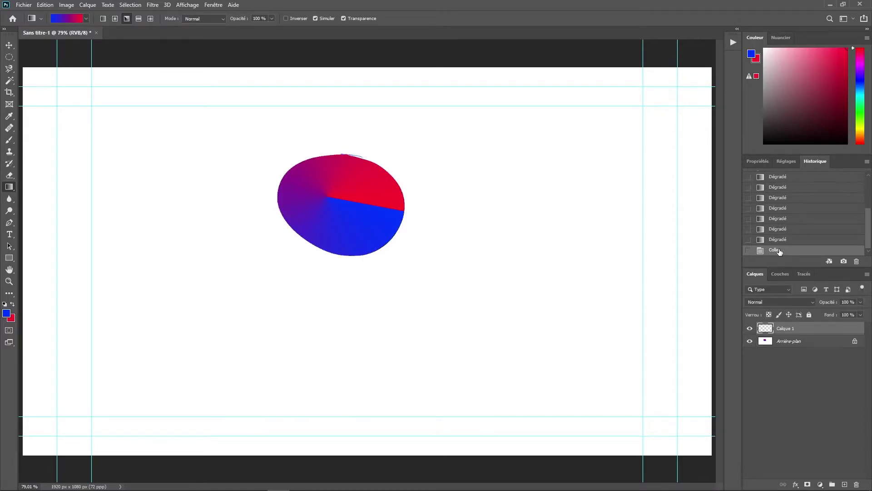
left_click(750, 341)
left_click(751, 341)
left_click(751, 342)
left_click(750, 341)
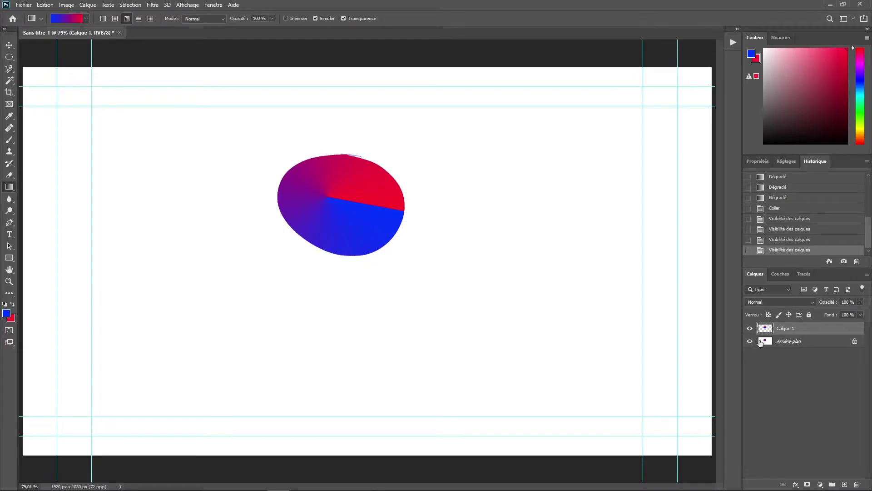
Erase the oval on the Arrière-plan layer, undoing the first Eraser attempt and setting the background colour to white.
left_click(765, 341)
key("e")
mouse_move(350, 194)
left_mouse_down()
mouse_move(422, 214)
mouse_move(385, 404)
left_mouse_up()
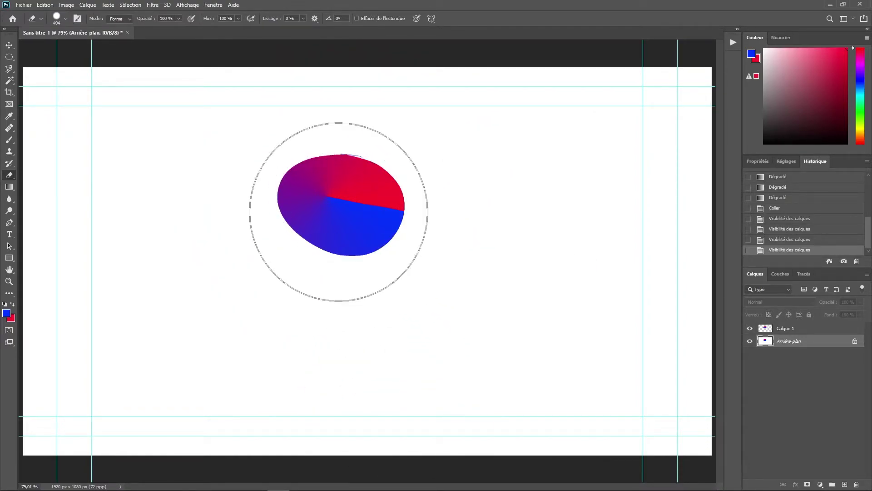
left_click(338, 212)
key("ctrl+z")
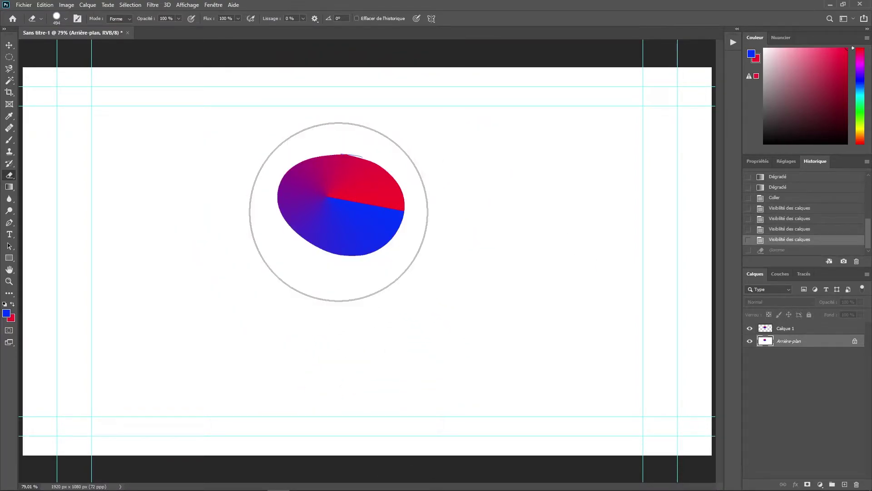
left_click(806, 80)
left_click(765, 48)
left_click(339, 197)
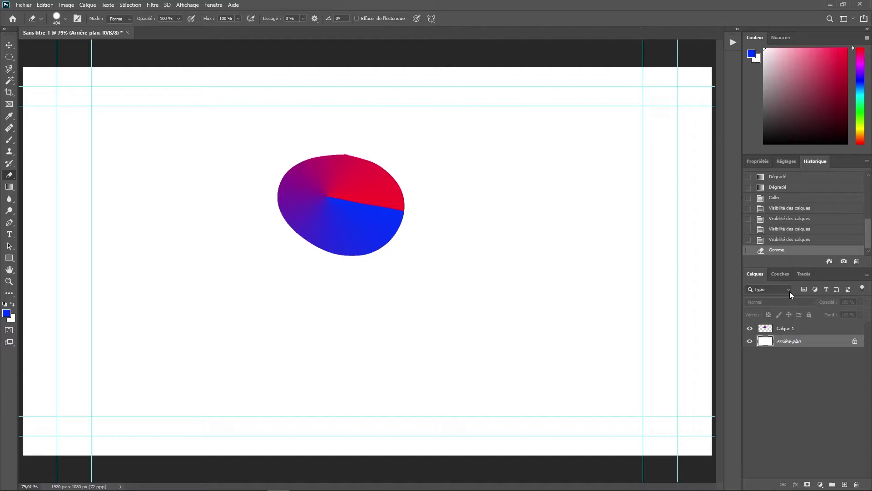
Move the oval on Calque 1 slightly right and down, then delete its layer to leave a blank canvas.
key("v")
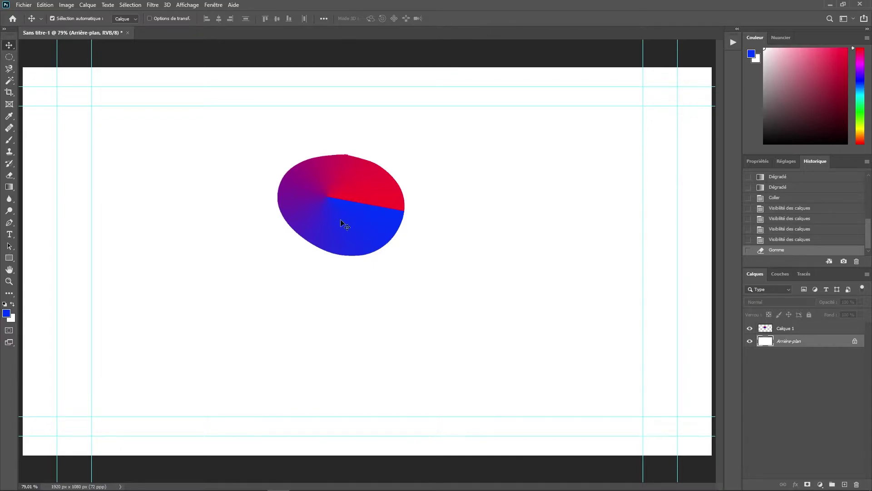
left_click_drag(363, 204, 397, 211)
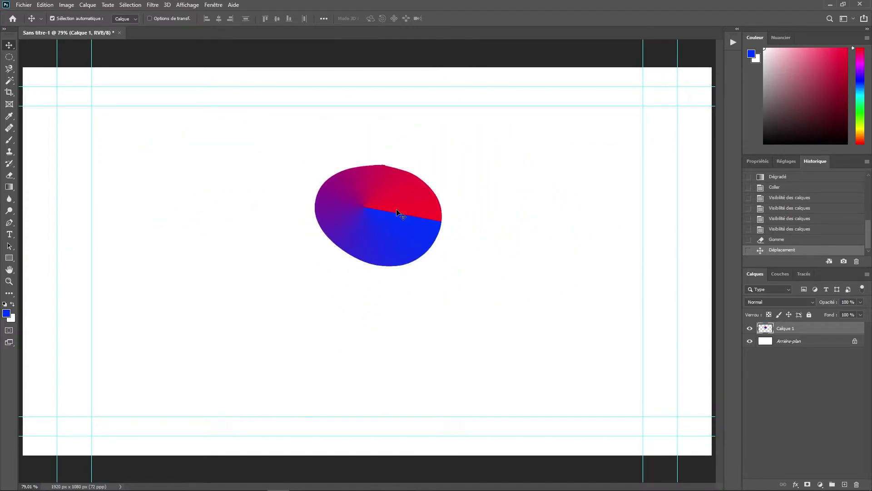
key("Delete")
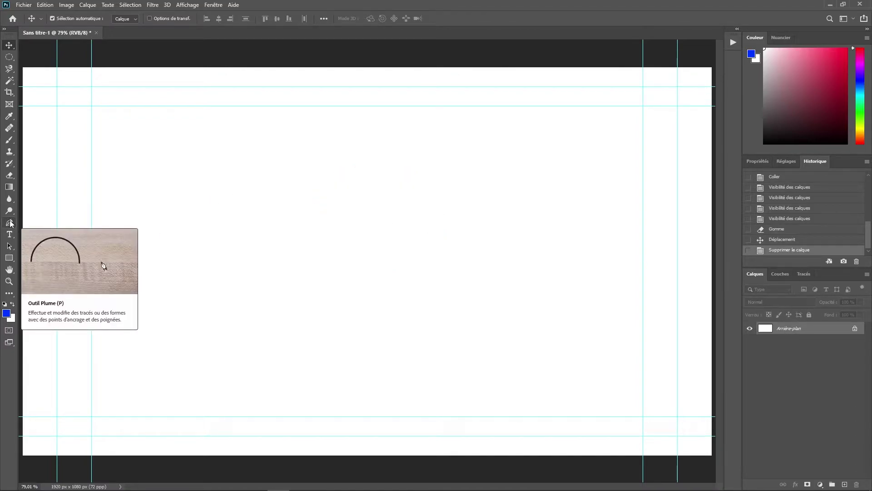
Switch to the Pen tool (Plume) and keep its drawing mode set to Forme.
left_click(10, 223)
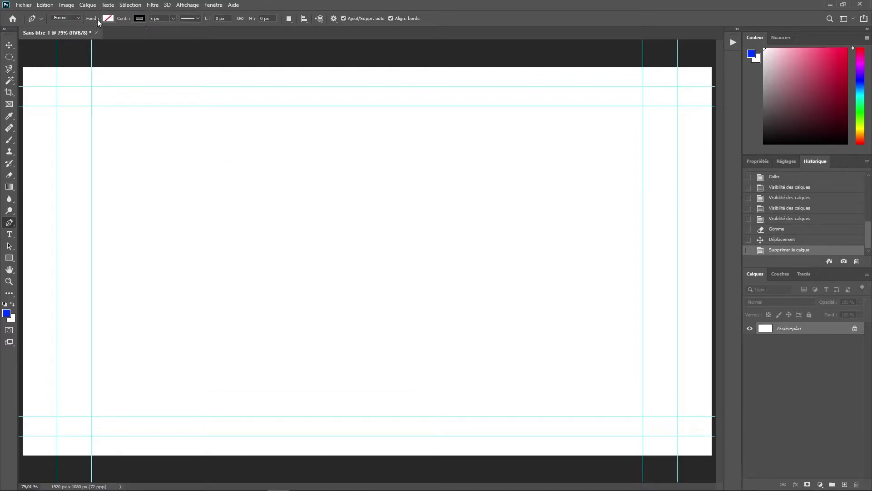
left_click(78, 18)
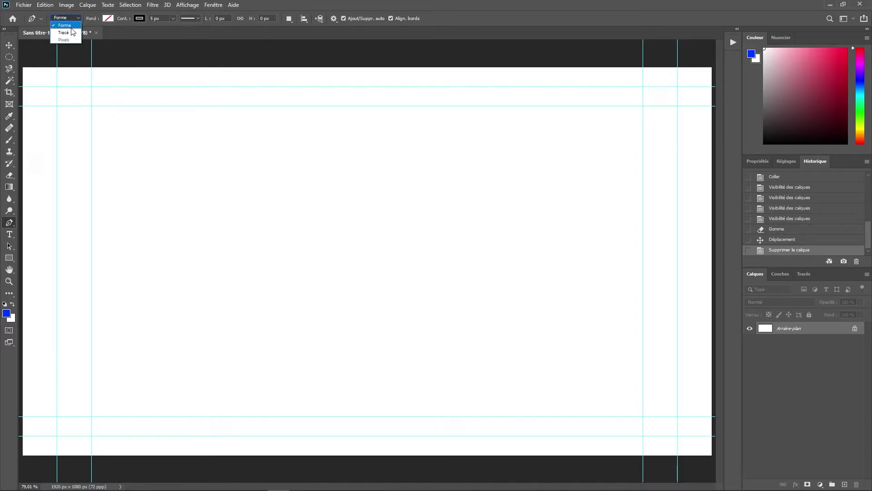
left_click(71, 27)
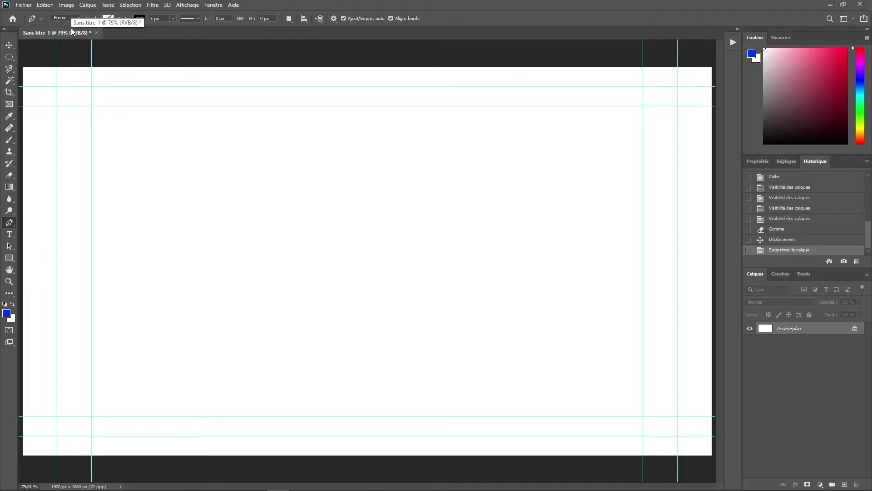
left_click(74, 18)
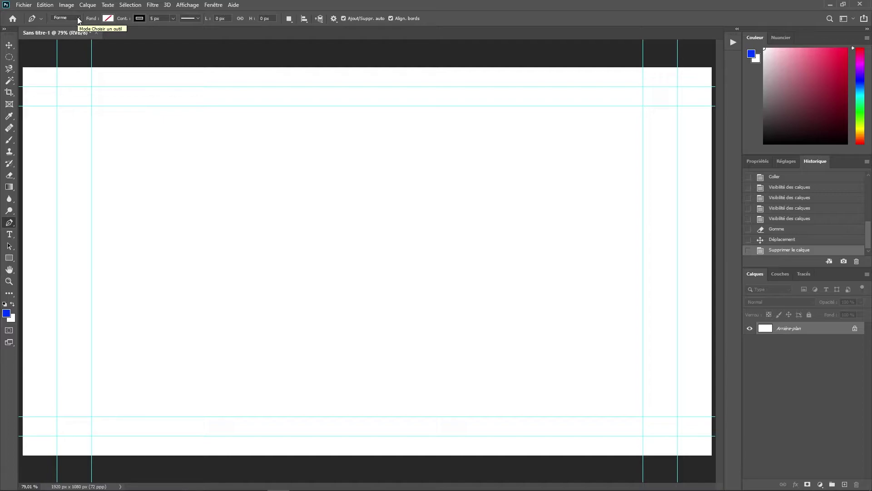
Set the Pen shape's stroke colour to blue and its fill colour to red.
left_click(108, 18)
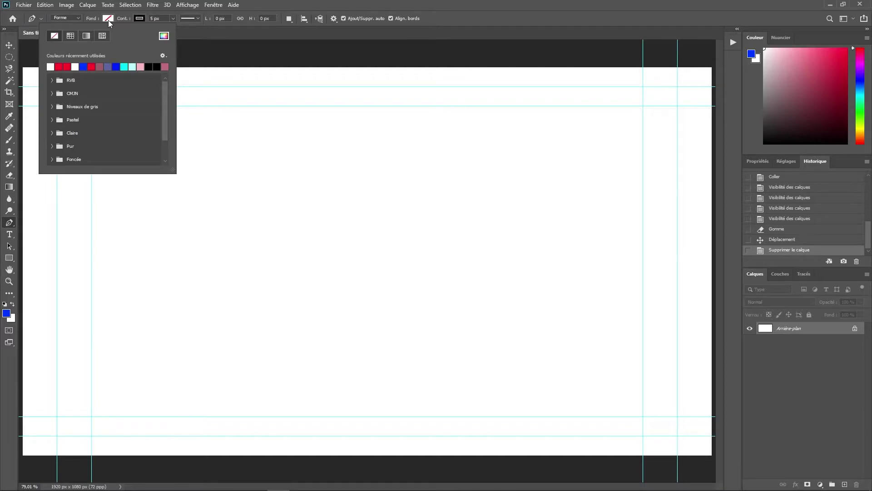
left_click(108, 20)
left_click(139, 18)
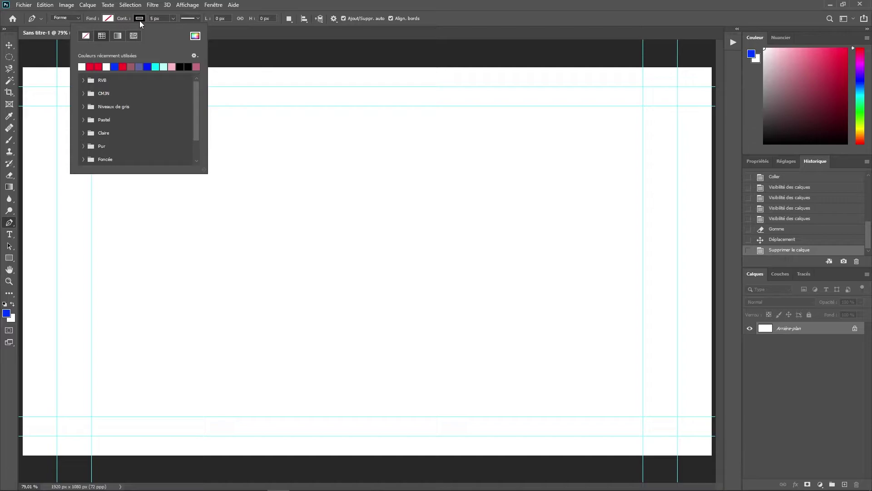
left_click(114, 67)
left_click(109, 18)
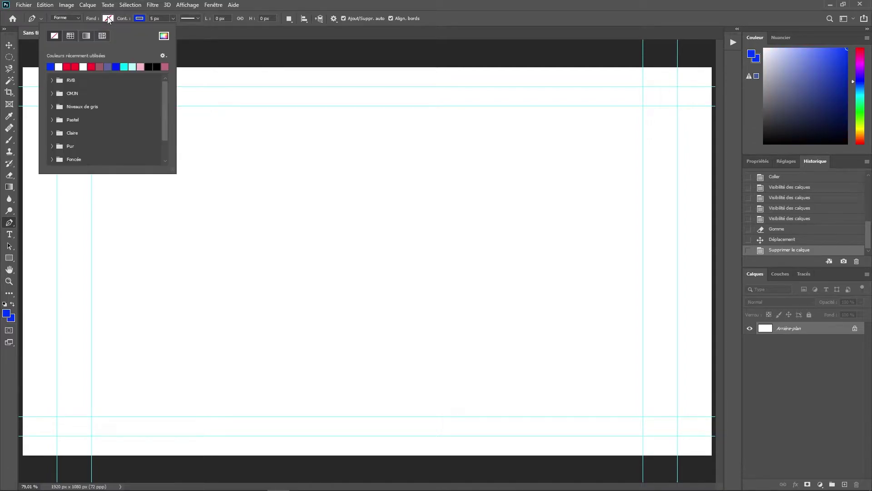
left_click(91, 67)
left_click(108, 20)
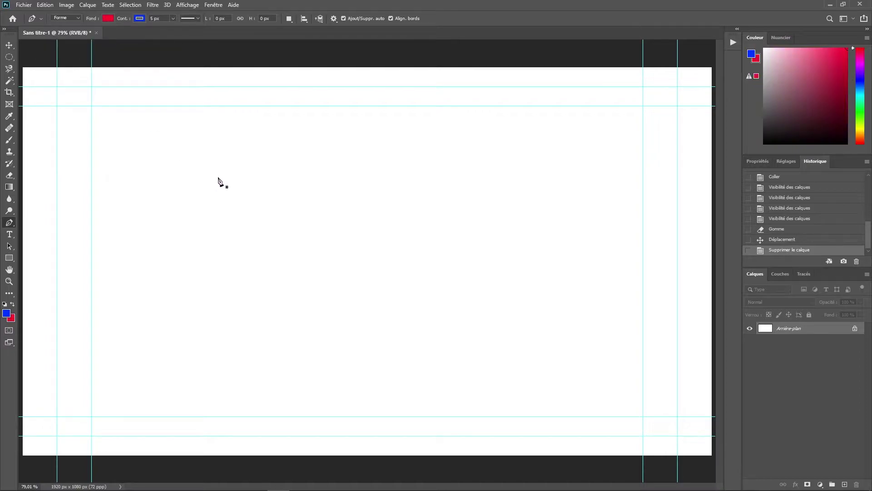
Draw a closed five-sided shape with straight segments, about 857 by 519 px, on the upper left of the canvas.
left_click(193, 148)
left_click(390, 131)
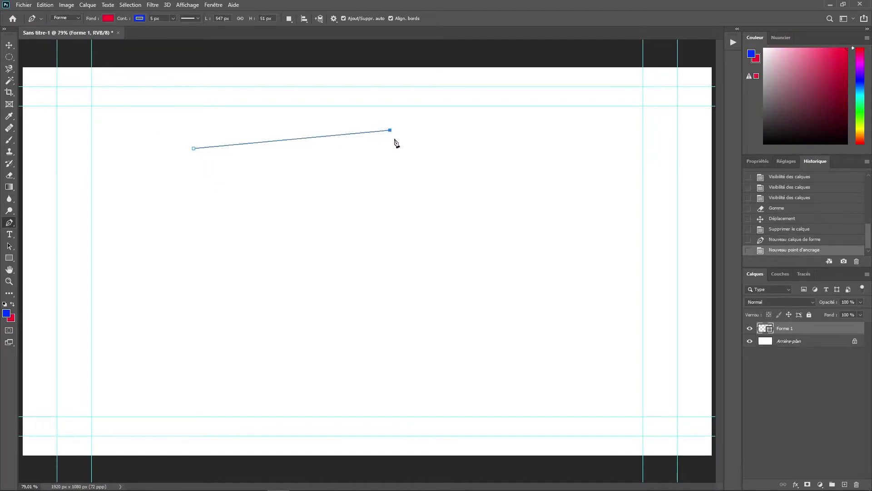
left_click(479, 236)
left_click(357, 316)
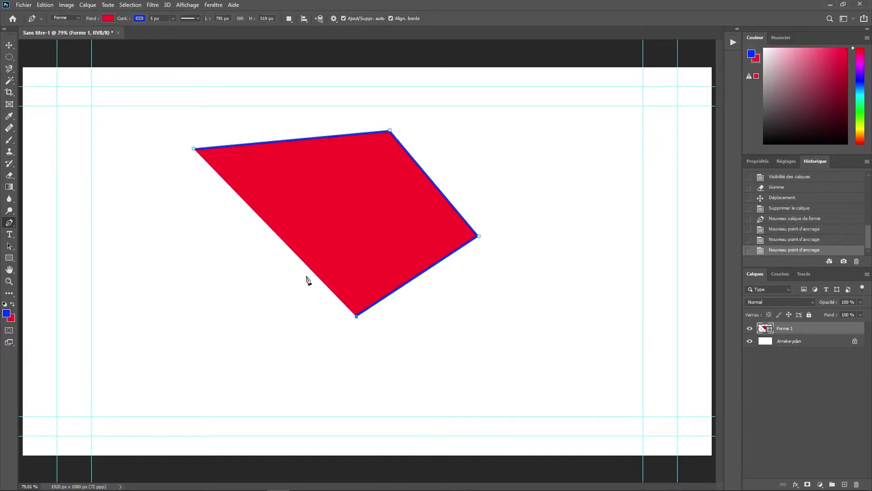
left_click(172, 255)
left_click(194, 149)
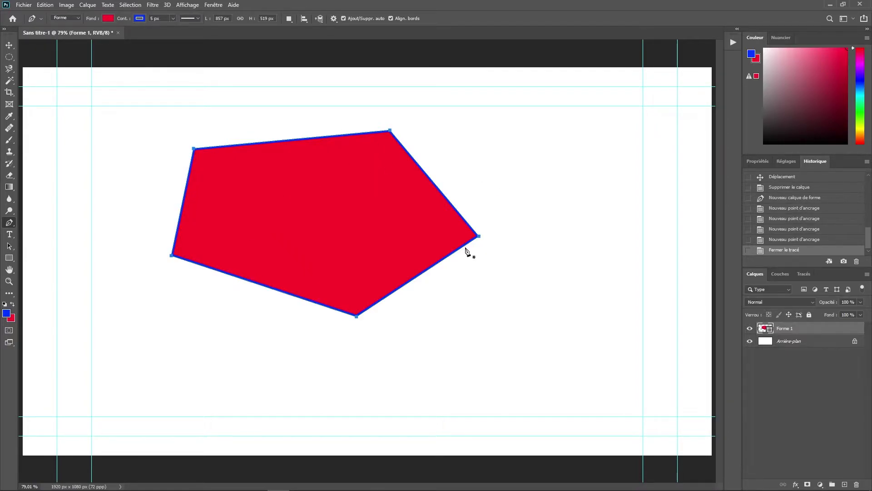
Undo every anchor point of the five-sided shape until its shape layer is removed.
key("ctrl+z")
key("ctrl+z")
key("ctrl+z")
key("ctrl+z")
key("ctrl+z")
key("ctrl+z")
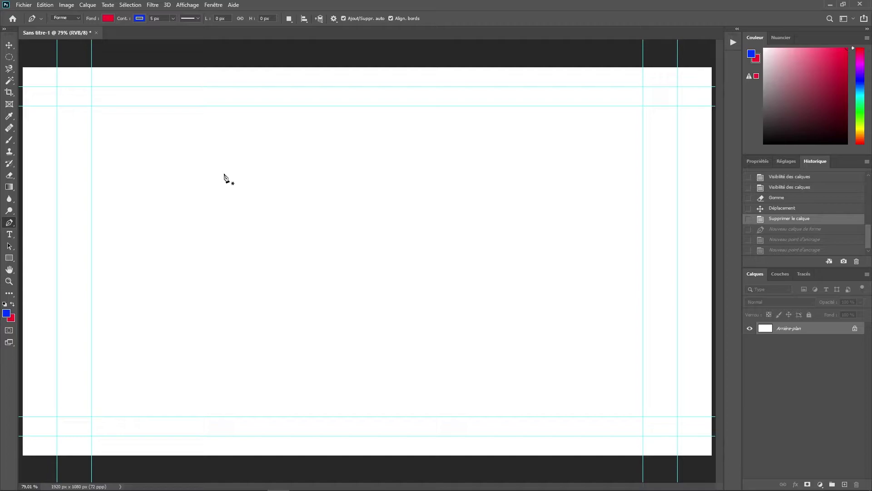
Start a new Pen shape with one upward-arching curved segment about 679 px wide.
left_click(188, 180)
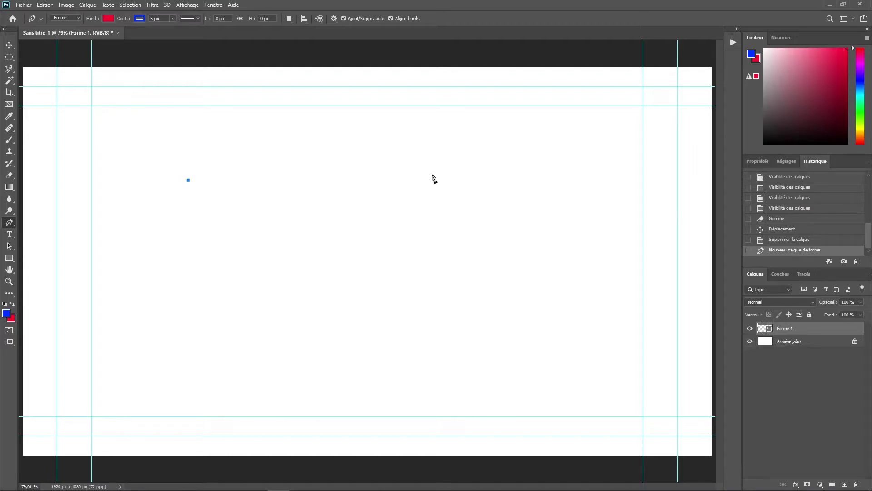
mouse_move(432, 174)
left_mouse_down()
mouse_move(481, 195)
mouse_move(551, 260)
mouse_move(433, 296)
mouse_move(370, 246)
mouse_move(500, 259)
mouse_move(619, 296)
mouse_move(631, 270)
mouse_move(606, 301)
left_mouse_up()
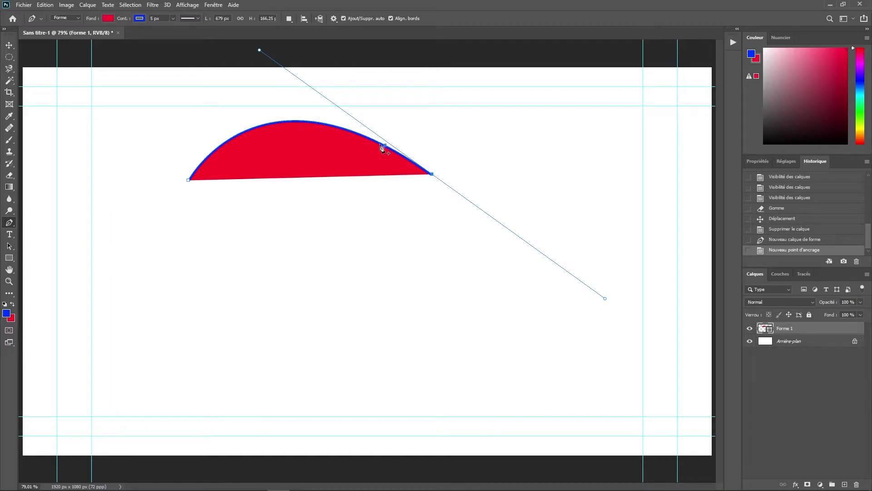
Try to close the shape with further curved segments, then undo back to the first arc.
left_click_drag(258, 302, 207, 230)
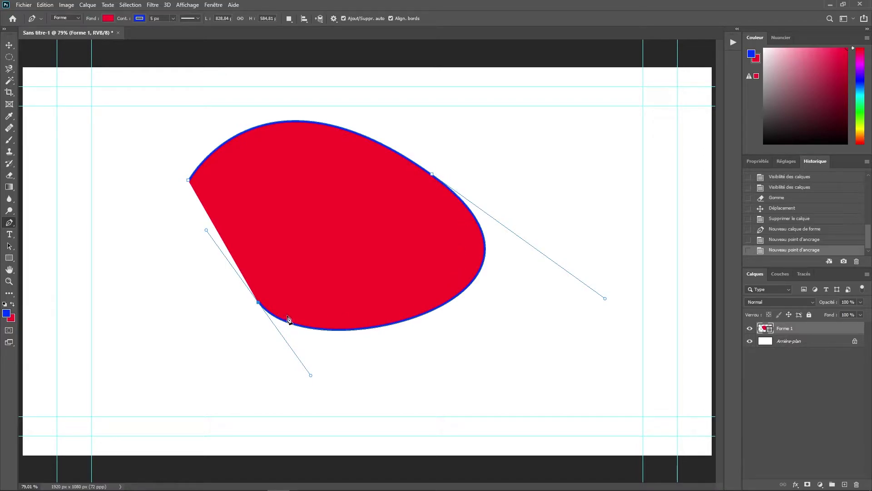
key("ctrl+z")
left_click_drag(289, 262, 503, 394)
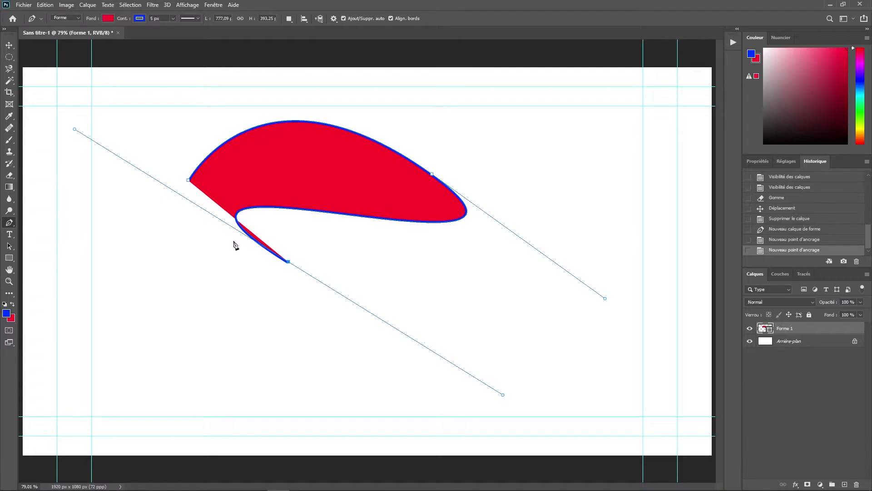
left_click_drag(126, 267, 92, 161)
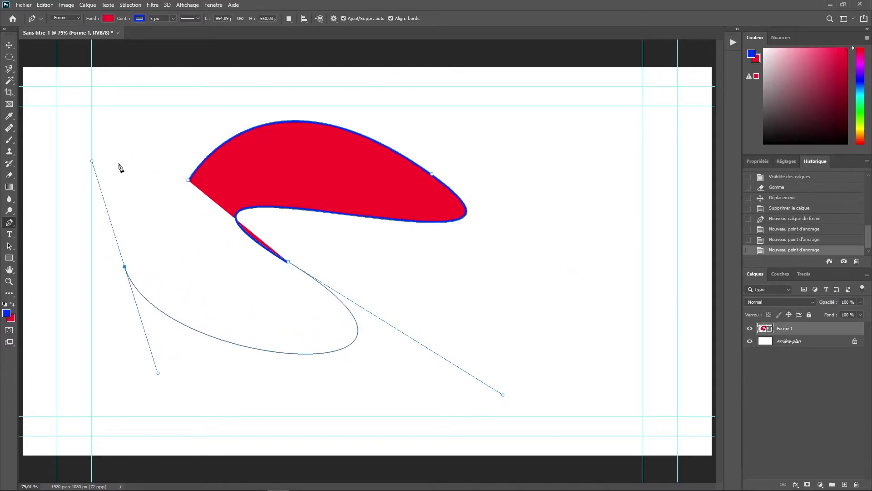
left_click_drag(190, 180, 251, 212)
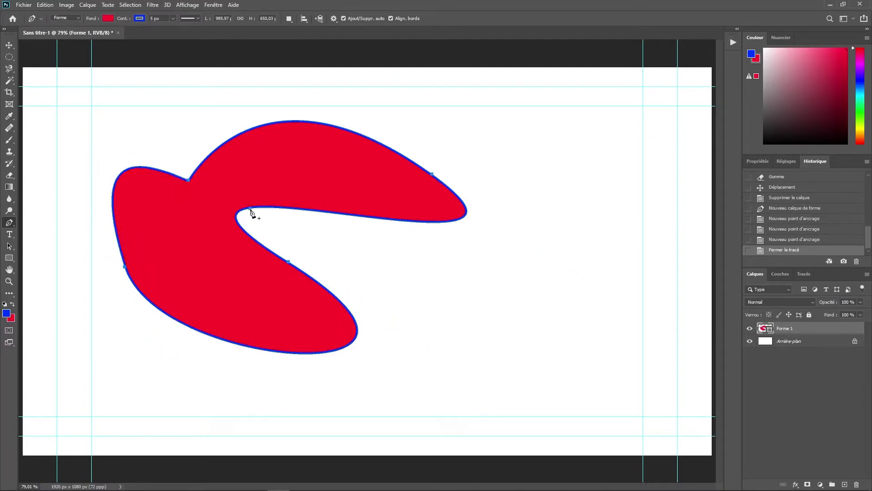
key("ctrl+z")
key("ctrl+z")
key("ctrl+z")
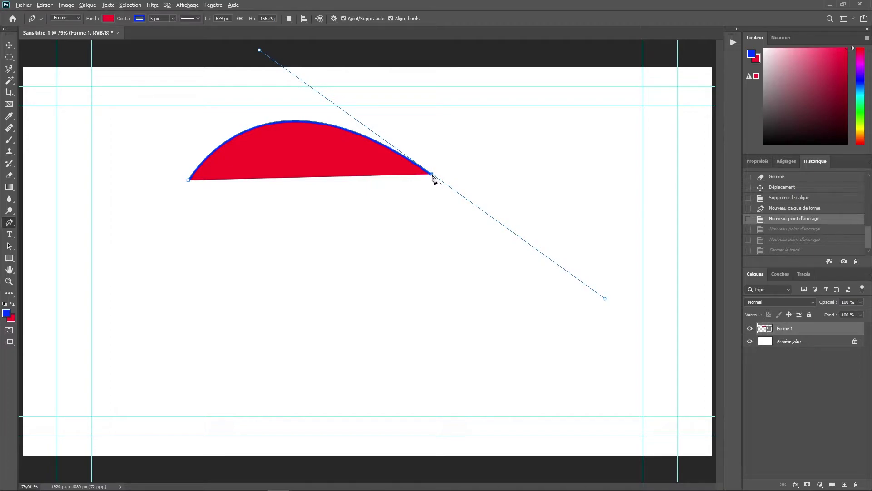
Turn the arc's right end into a corner, flatten the arc, and close it with curved segments, about 701 by 252 px overall.
left_click(433, 176)
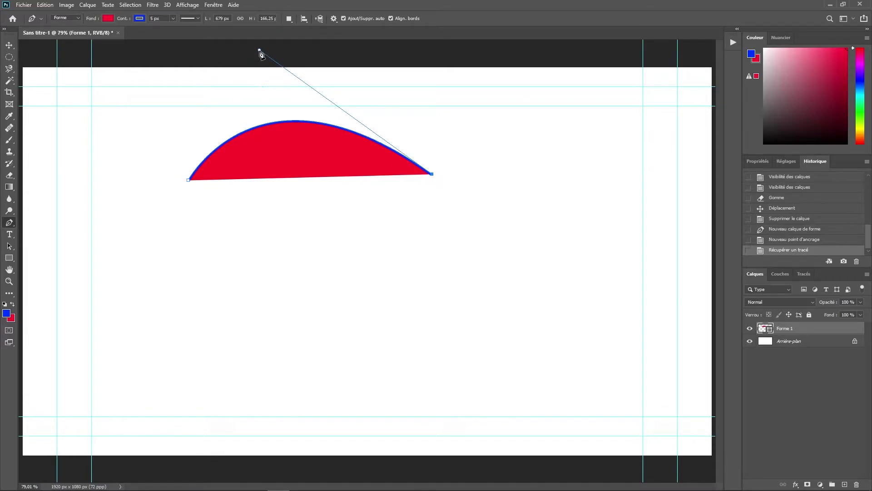
left_click_drag(260, 53, 282, 66)
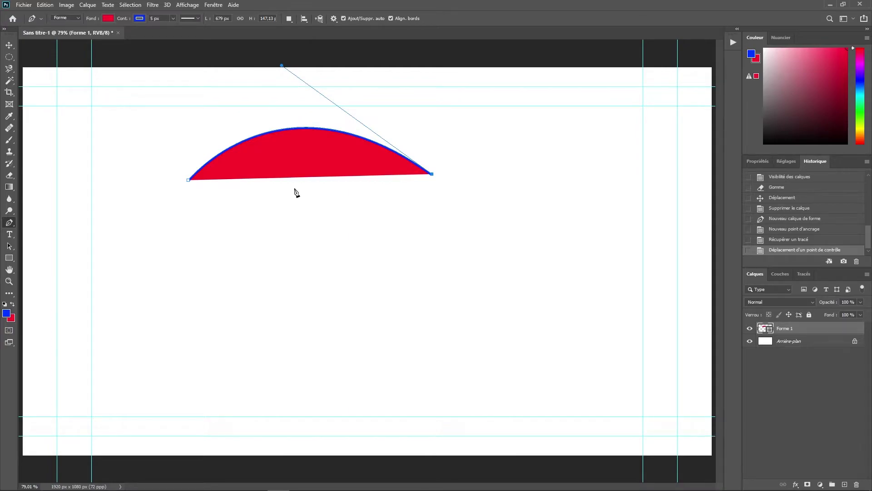
left_click_drag(294, 188, 271, 236)
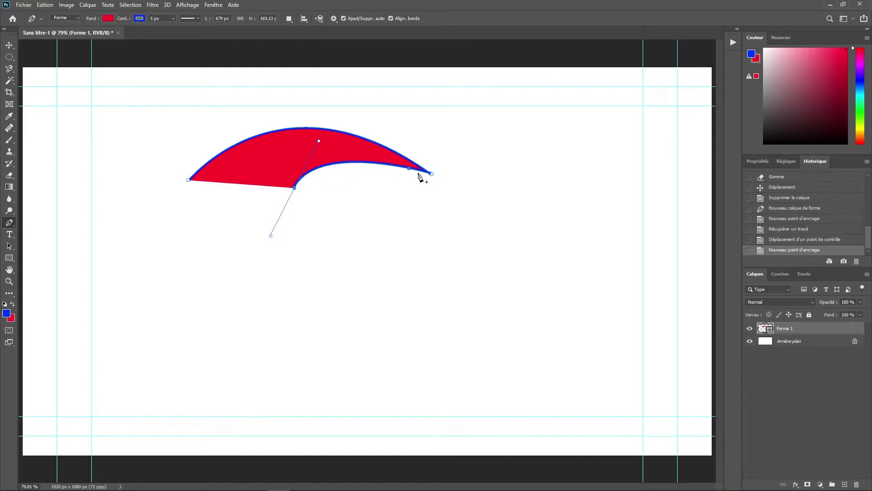
left_click_drag(188, 179, 230, 143)
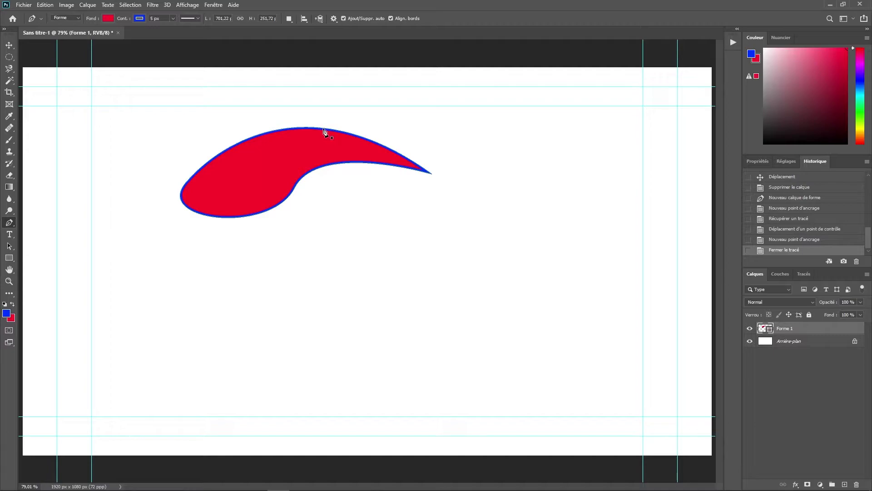
Change the closed curved shape's stroke colour to green from the RVB swatches.
left_click(139, 18)
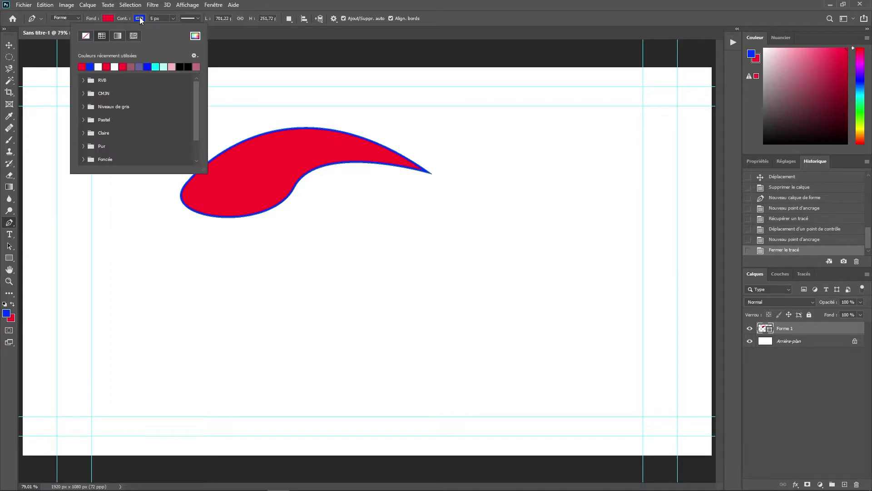
left_click(84, 80)
left_click(109, 90)
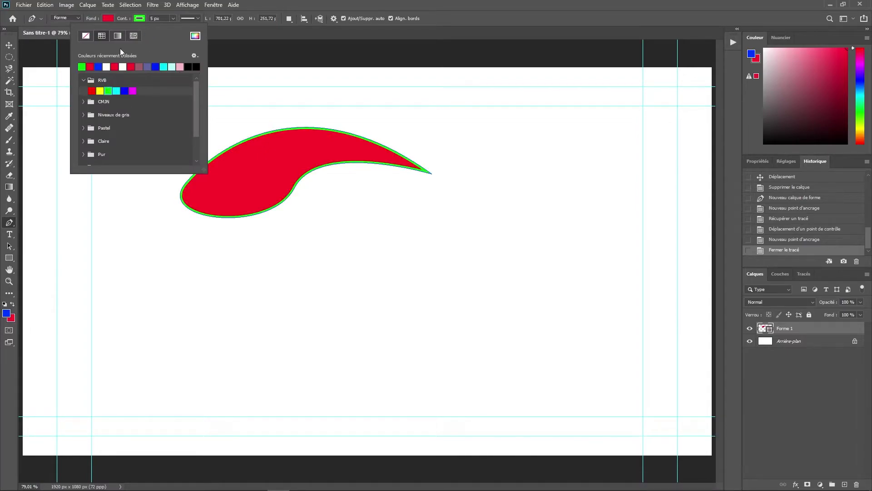
Try several stroke widths on the red curved shape: about 34.56 px, 0.81 px and 13.40 px.
left_click(145, 18)
left_click(172, 18)
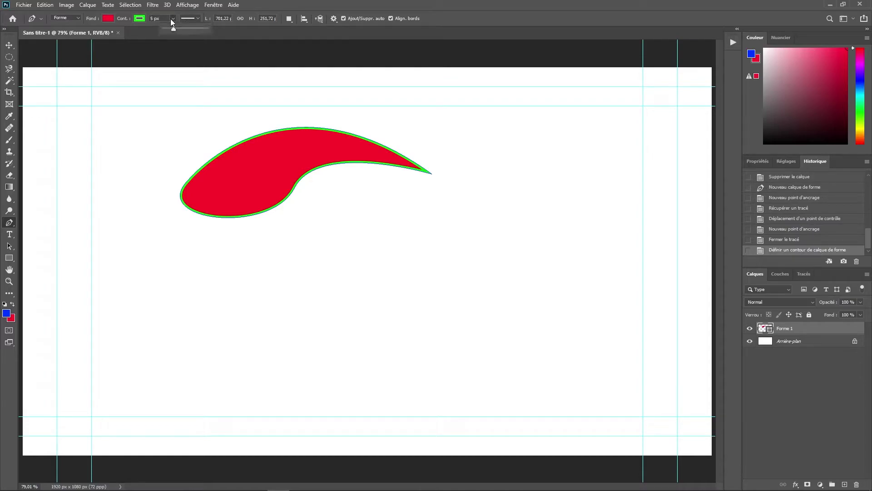
left_click_drag(175, 29, 195, 30)
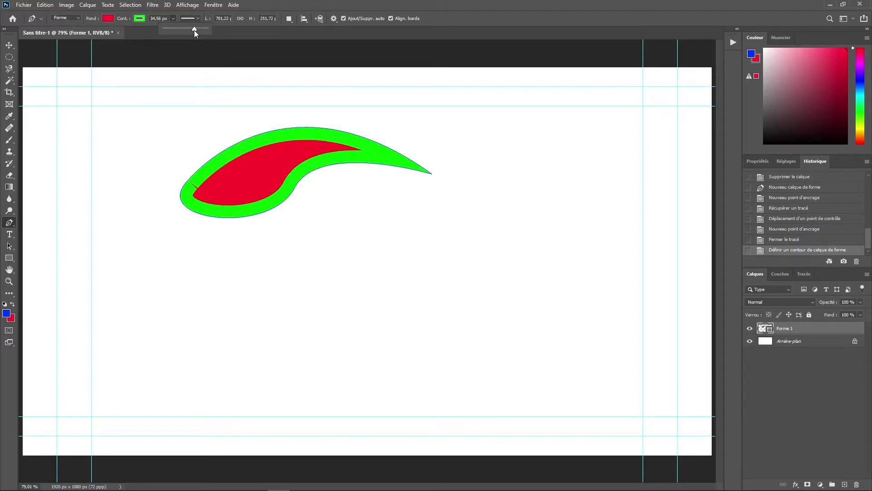
left_click(170, 28)
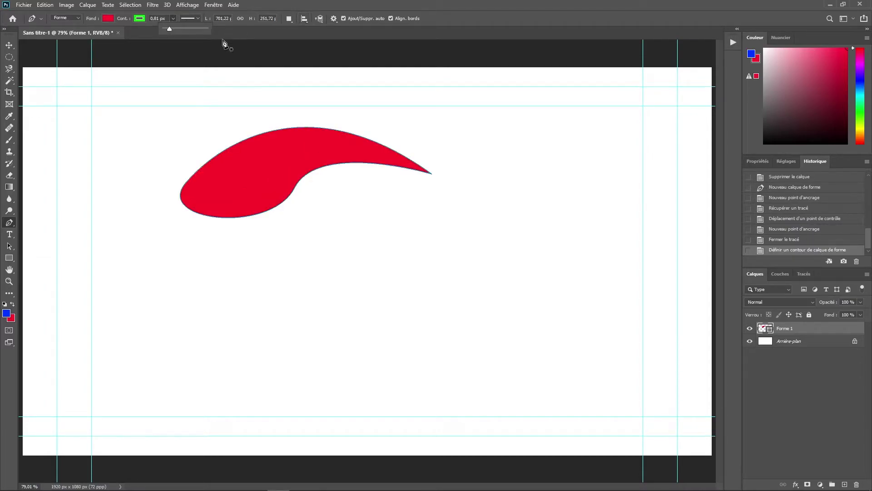
left_click(180, 29)
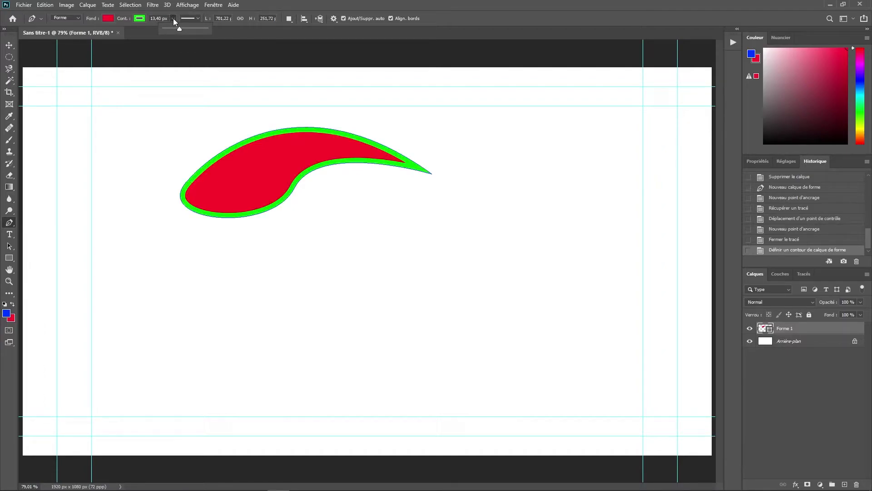
Revert the document to its initial Nouveau history state and add a new empty layer.
scroll(804, 209, "up", 10)
left_click(787, 188)
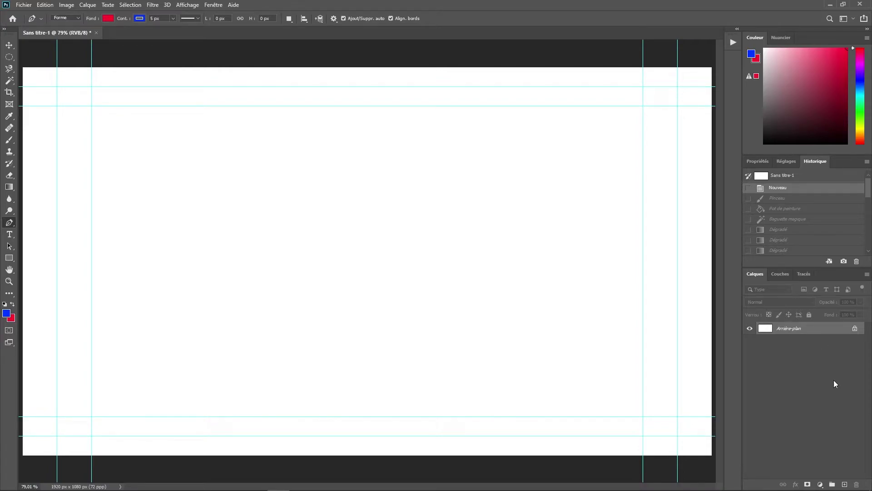
left_click(844, 485)
Brush a closed blue blob outline in the upper middle of the canvas and fill its inside blue with the Paint Bucket.
key("b")
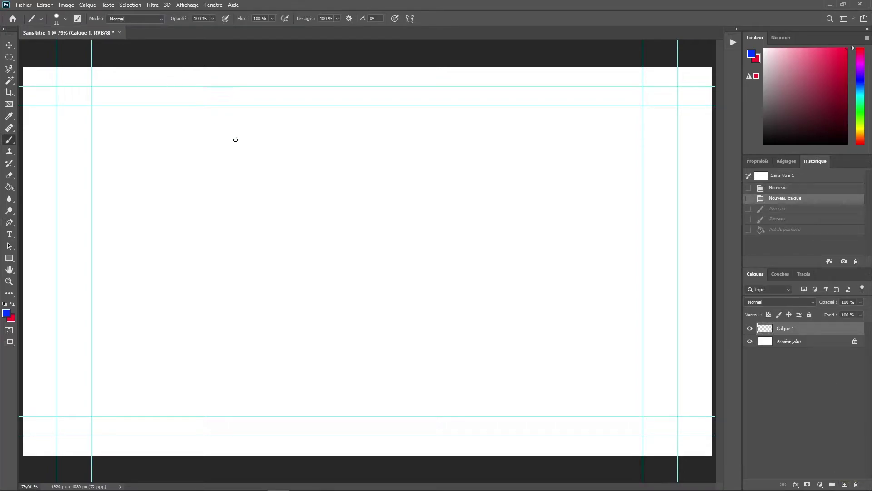
mouse_move(301, 147)
left_mouse_down()
mouse_move(259, 152)
mouse_move(236, 197)
mouse_move(281, 256)
mouse_move(395, 252)
mouse_move(416, 208)
mouse_move(416, 155)
mouse_move(445, 107)
mouse_move(397, 91)
mouse_move(353, 99)
mouse_move(285, 158)
left_mouse_up()
key("g")
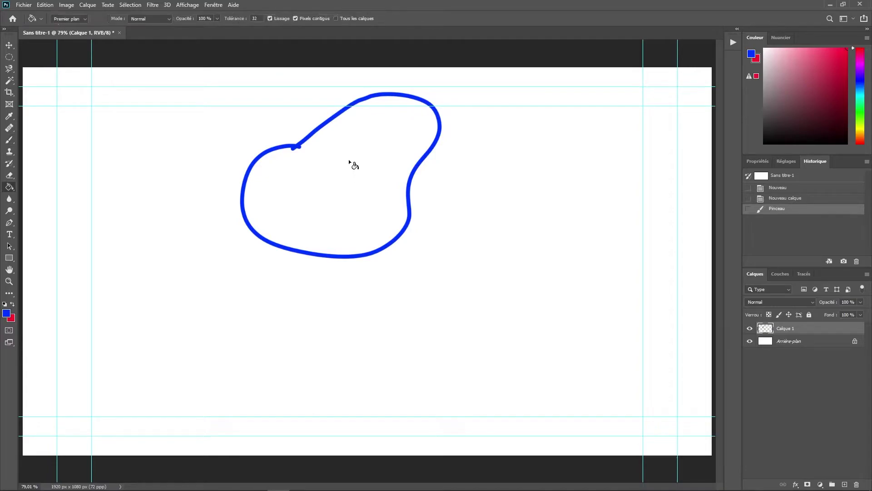
left_click(347, 156)
left_click(347, 156)
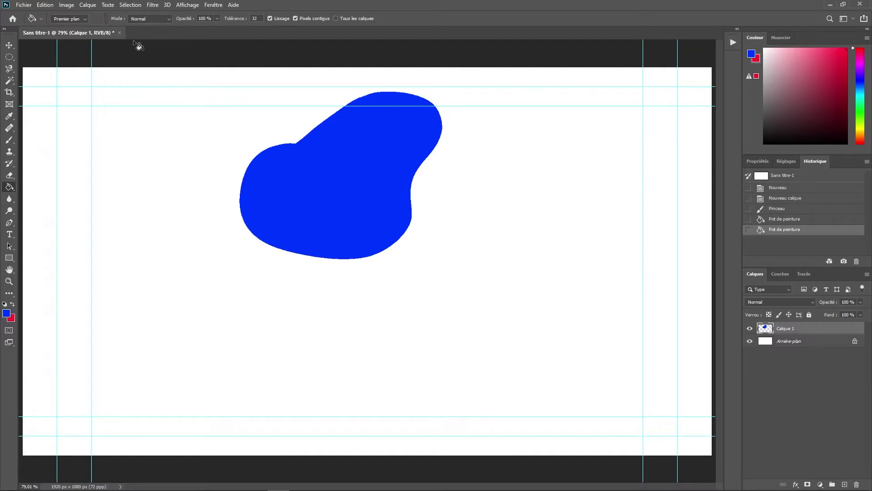
Make a rectangular selection over the lower part of the blue blob, extending below its edge.
left_click(10, 57)
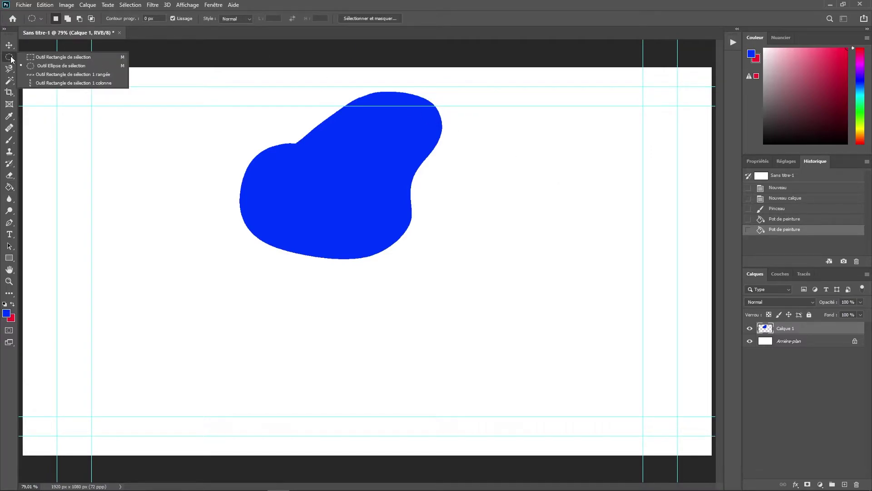
left_click(49, 57)
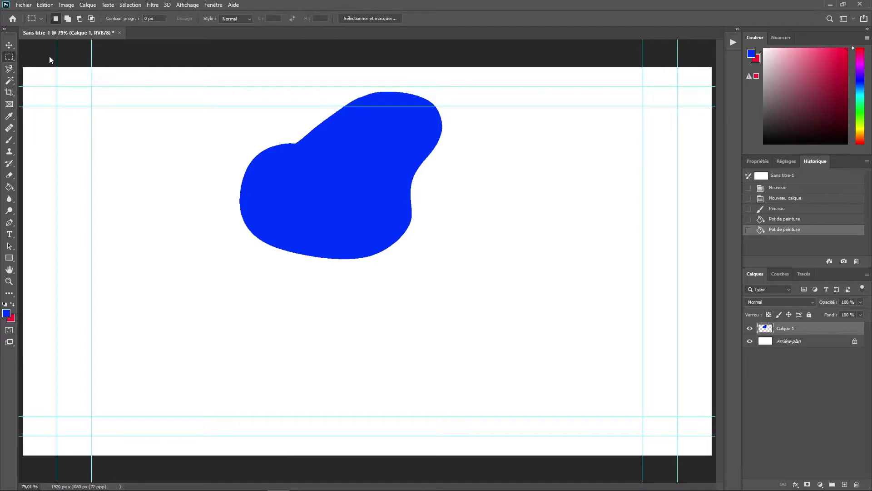
left_click(275, 289)
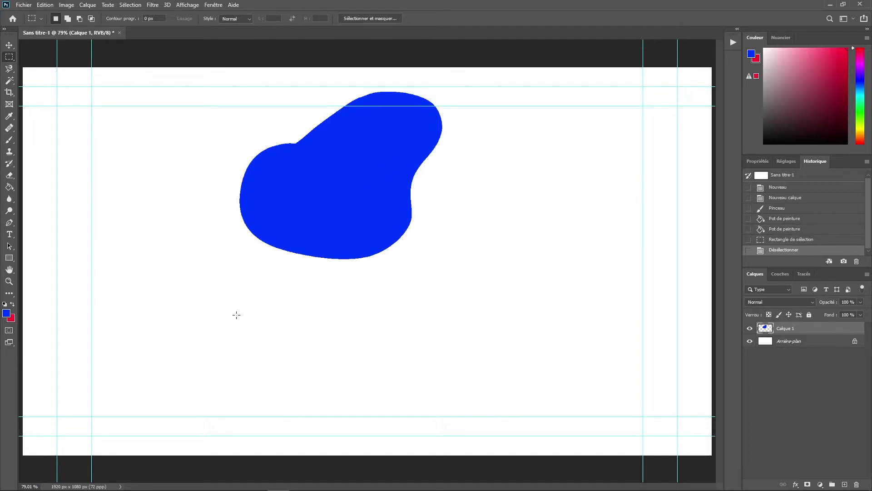
left_click_drag(264, 298, 400, 187)
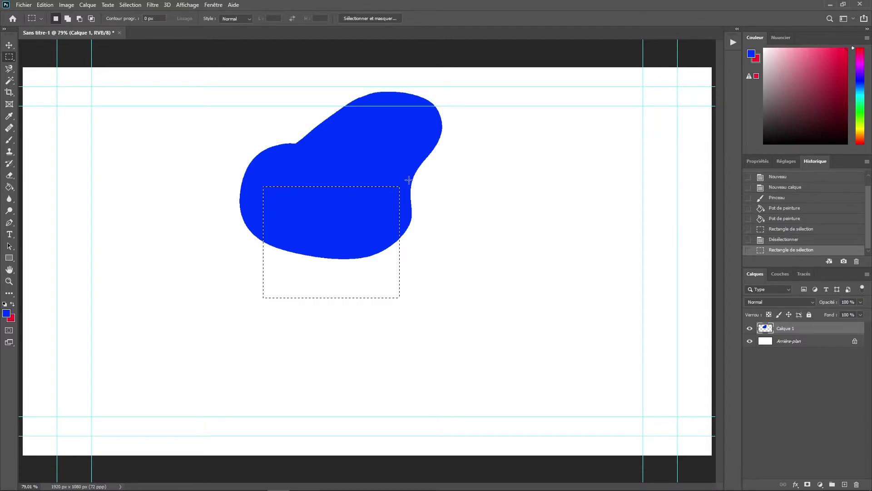
Set the foreground colour to red and switch to the Brush tool.
left_click(751, 54)
left_click(857, 54)
key("b")
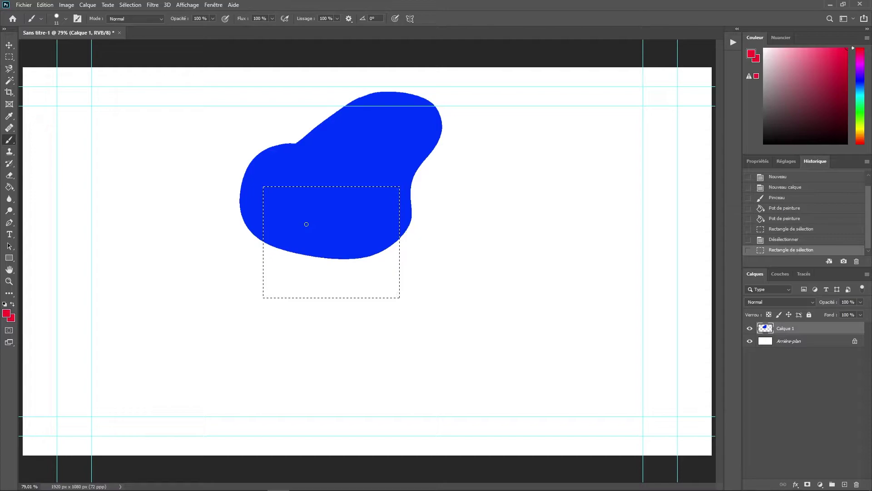
Enlarge the brush to 117 px and paint red both inside and outside the rectangular selection to test its limits.
left_click_drag(325, 222, 329, 222)
left_click(322, 231)
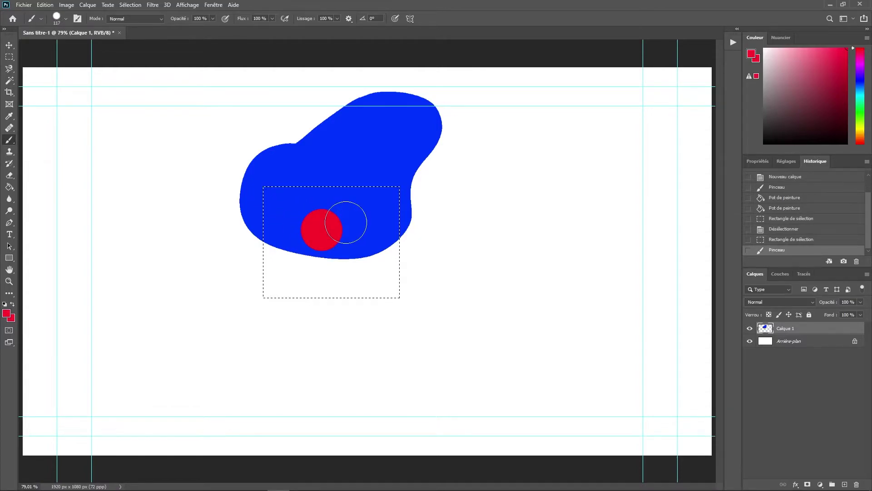
left_click(346, 222)
left_click(312, 222)
left_click(360, 225)
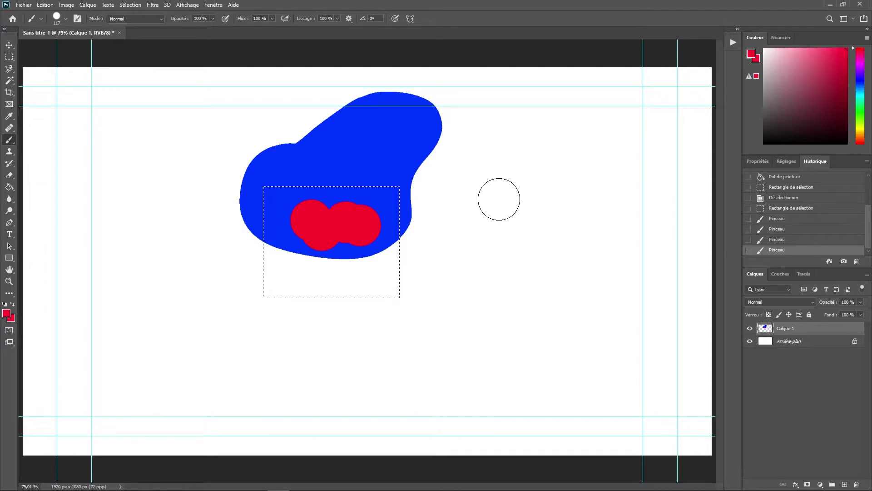
left_click(362, 135)
left_click(404, 128)
left_click(318, 135)
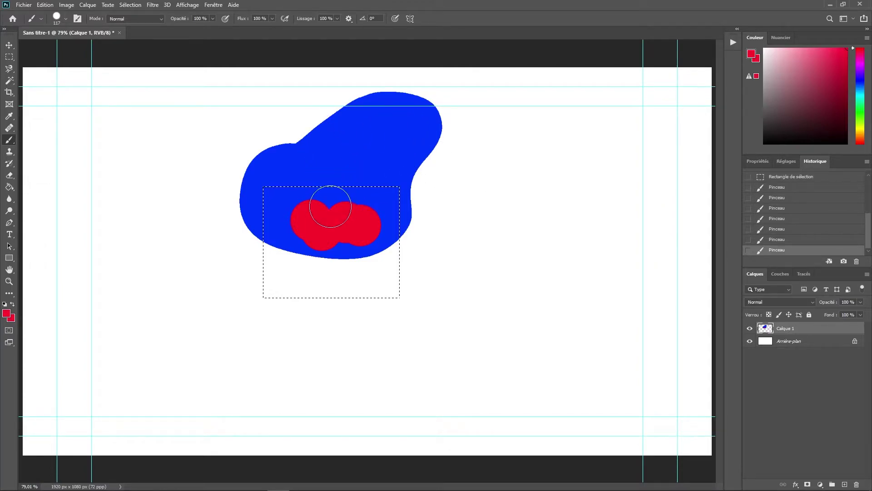
left_click(373, 131)
mouse_move(341, 195)
left_mouse_down()
mouse_move(263, 199)
mouse_move(250, 245)
mouse_move(276, 226)
mouse_move(315, 241)
mouse_move(363, 240)
mouse_move(391, 220)
mouse_move(394, 195)
mouse_move(341, 196)
mouse_move(357, 187)
left_mouse_up()
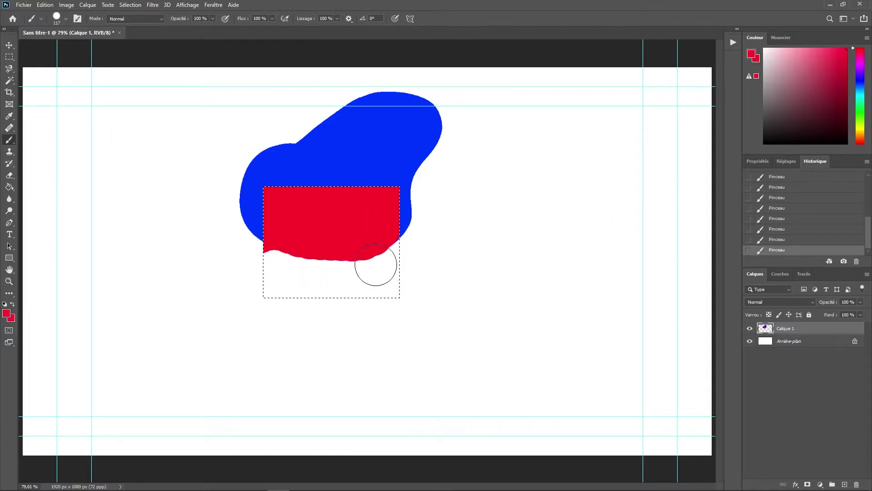
Undo all the red brush strokes back to the rectangular selection.
key("ctrl+z")
key("ctrl+z")
key("ctrl+z")
key("ctrl+z")
key("ctrl+z")
key("ctrl+z")
key("ctrl+z")
key("ctrl+z")
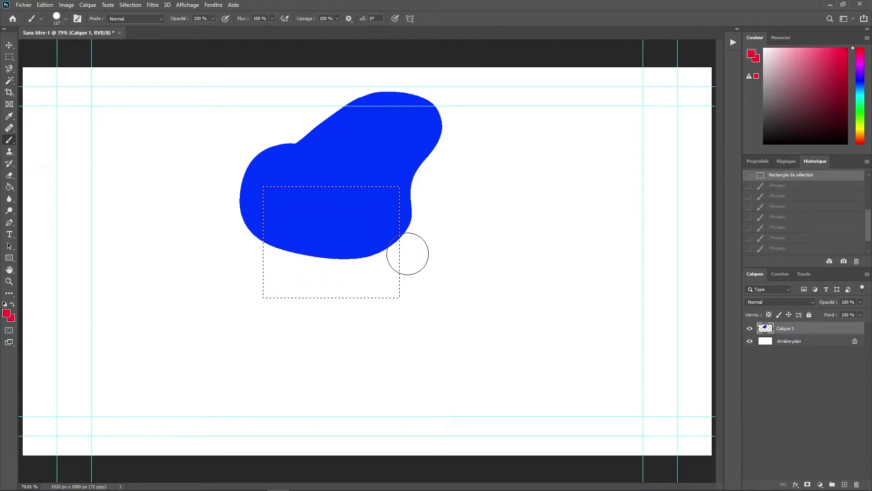
Fill the selected part of the blob with red using the Paint Bucket and deselect the rectangle.
key("g")
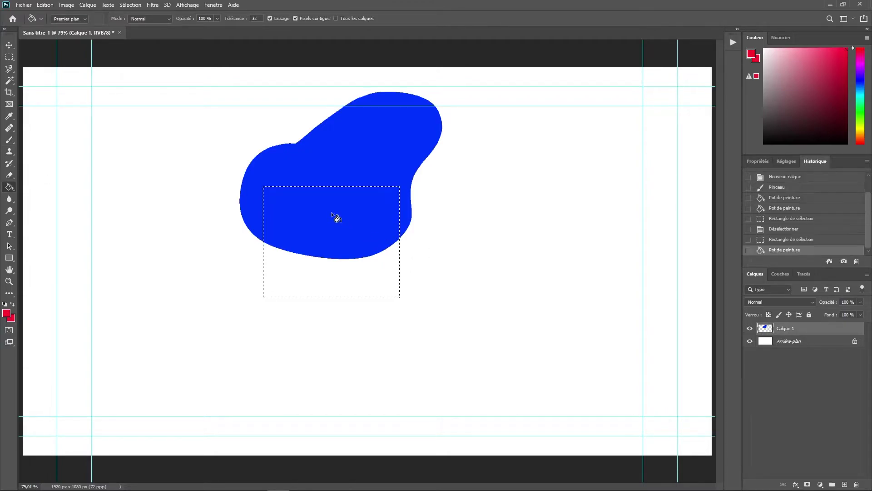
left_click(332, 212)
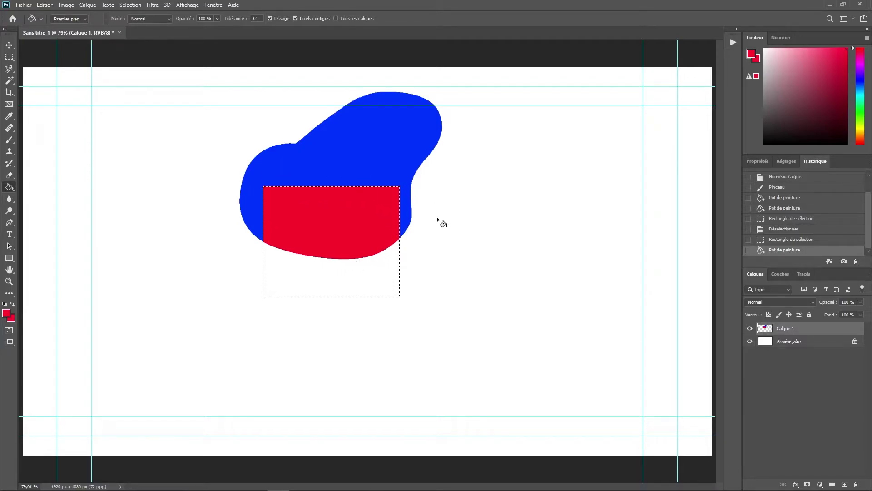
key("ctrl+d")
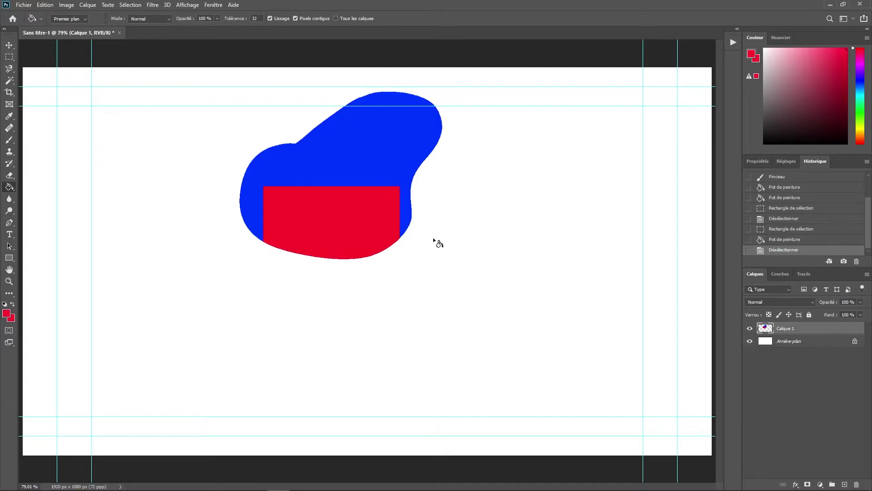
Make a wide elliptical selection overlapping the right side of the blob's upper lobe.
right_click(8, 57)
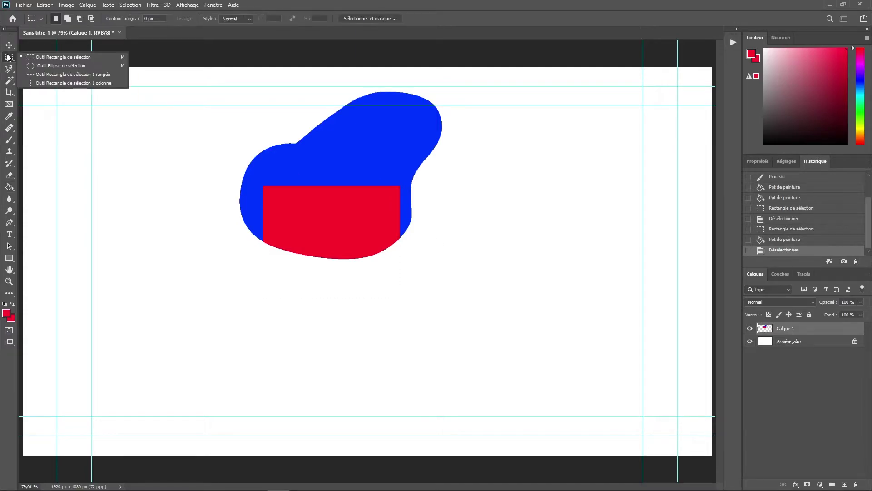
left_click(52, 72)
left_click_drag(495, 98, 381, 156)
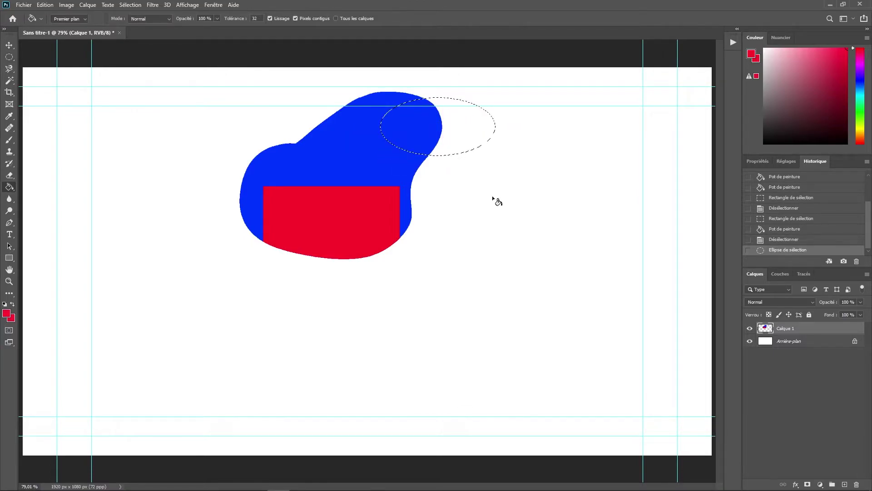
Erase the blue inside the elliptical selection with a 272 px Eraser and deselect.
key("e")
left_click_drag(503, 160, 460, 172)
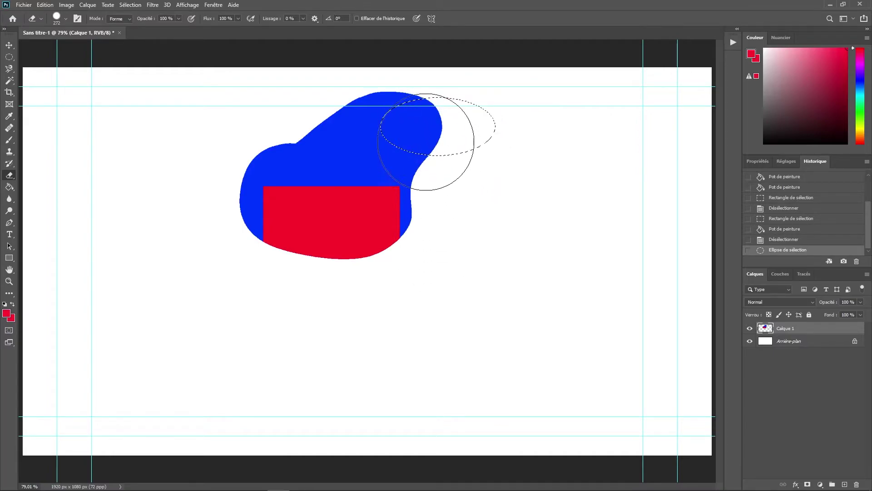
left_click_drag(448, 126, 503, 121)
key("ctrl+d")
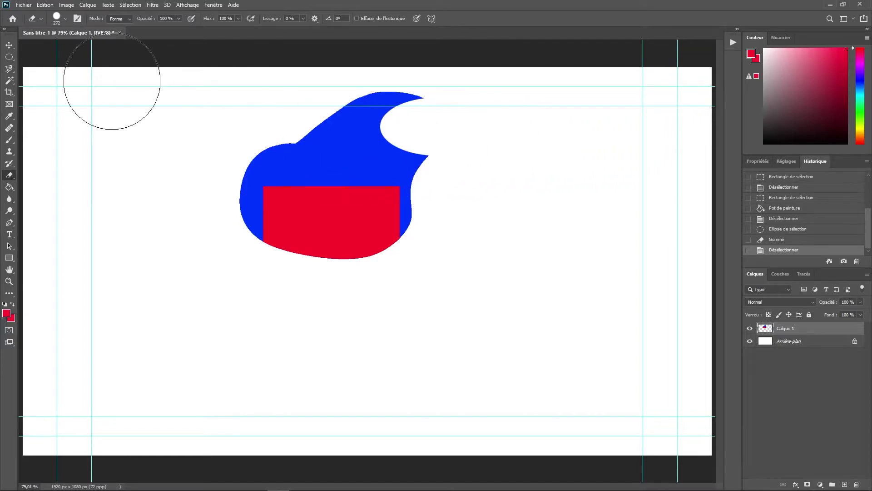
Draw a small circular selection below the blob and a larger circle centred on the red area's upper-left corner, clearing each.
key("m")
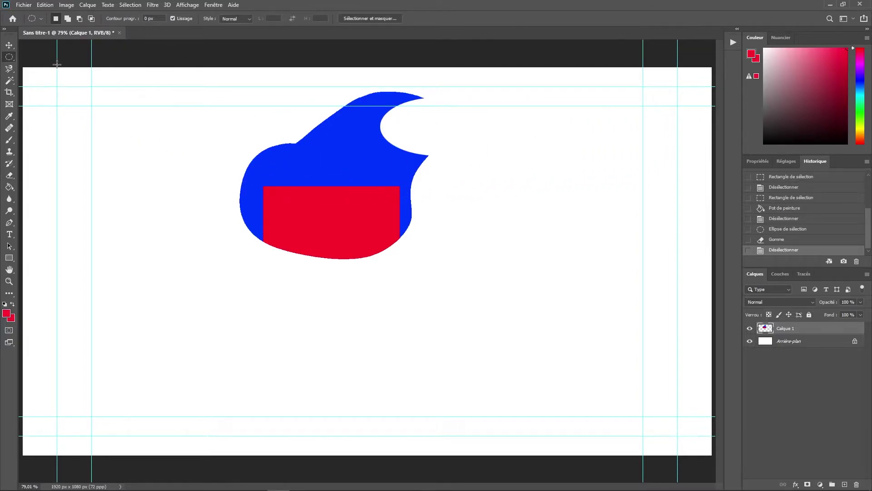
left_click_drag(223, 303, 627, 277)
key("shift")
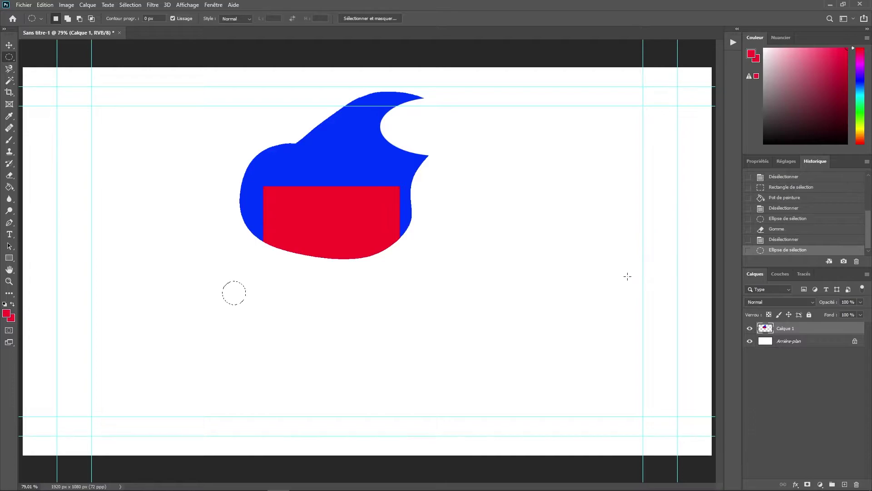
left_click(344, 297)
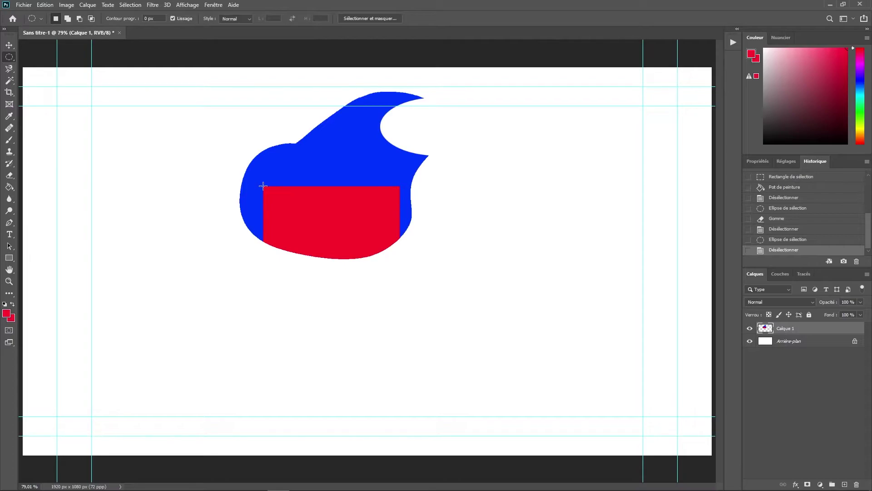
left_click_drag(263, 186, 388, 252)
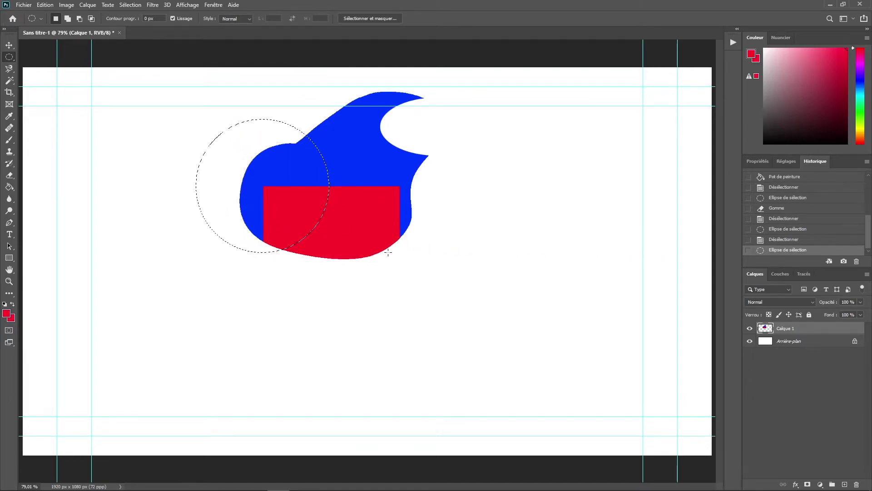
left_click(416, 238)
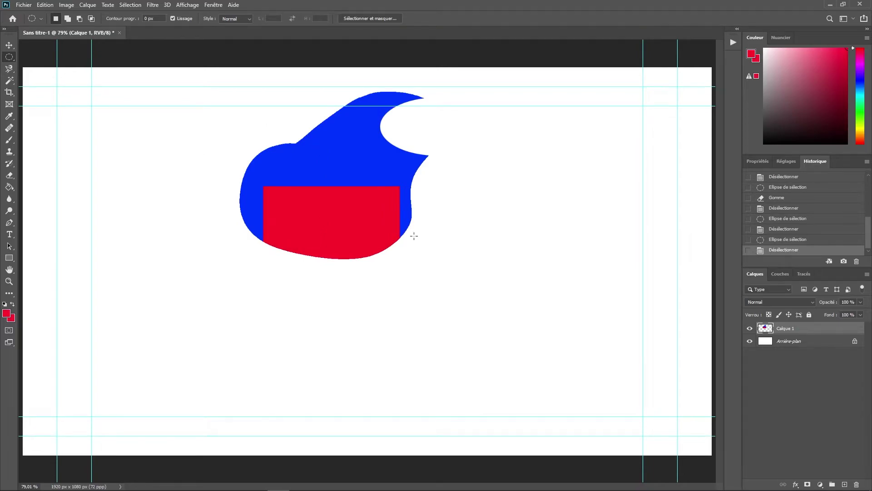
Draw a freehand Lasso selection around the blob's lower-right edge and the white area beside it.
right_click(9, 69)
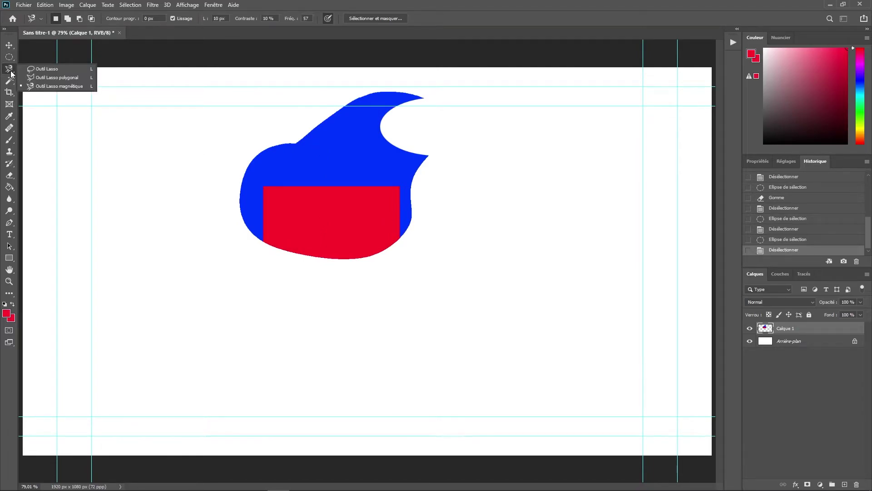
left_click(45, 69)
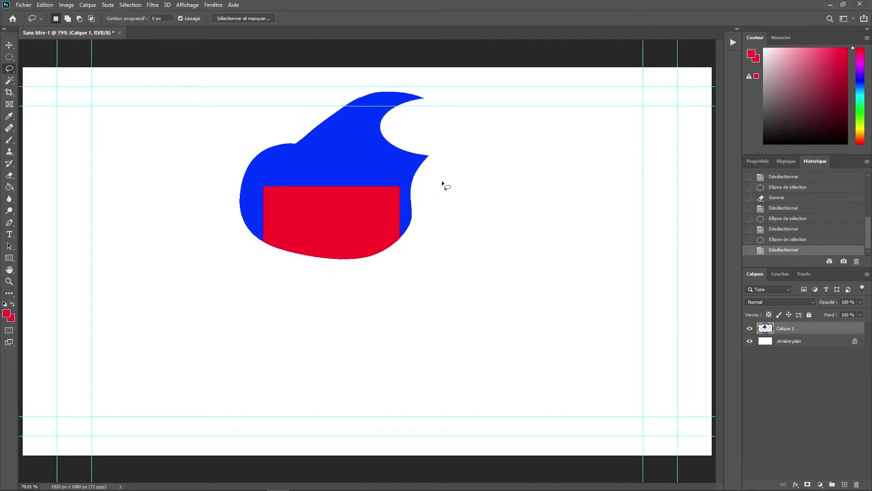
mouse_move(441, 181)
left_mouse_down()
mouse_move(399, 195)
mouse_move(378, 229)
mouse_move(385, 275)
mouse_move(507, 223)
left_mouse_up()
left_click_drag(450, 187, 443, 182)
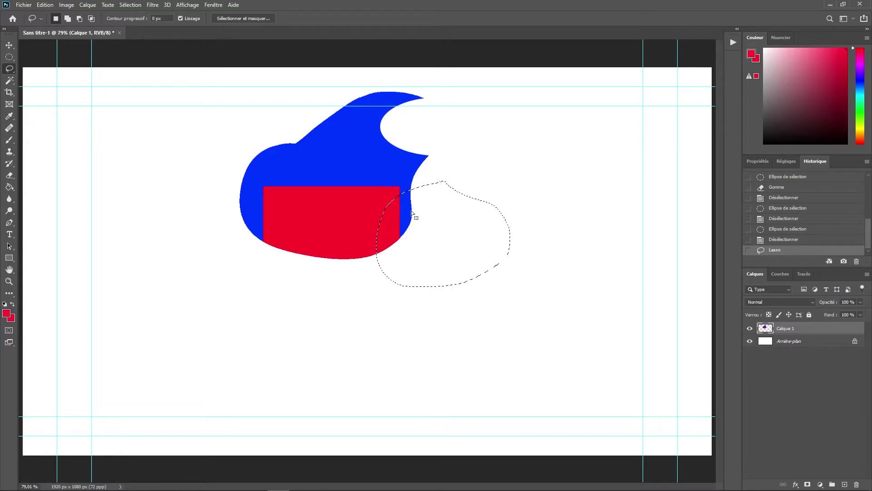
Clear the freehand selection, draw a five-sided Polygonal Lasso selection around the blob's lower part, and deselect it.
left_click(285, 158)
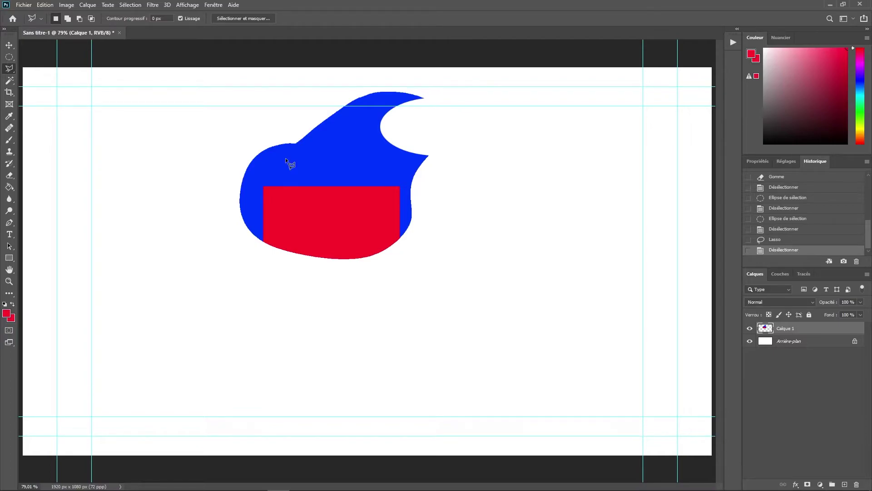
left_click(411, 155)
left_click(441, 262)
left_click(289, 298)
left_click(181, 236)
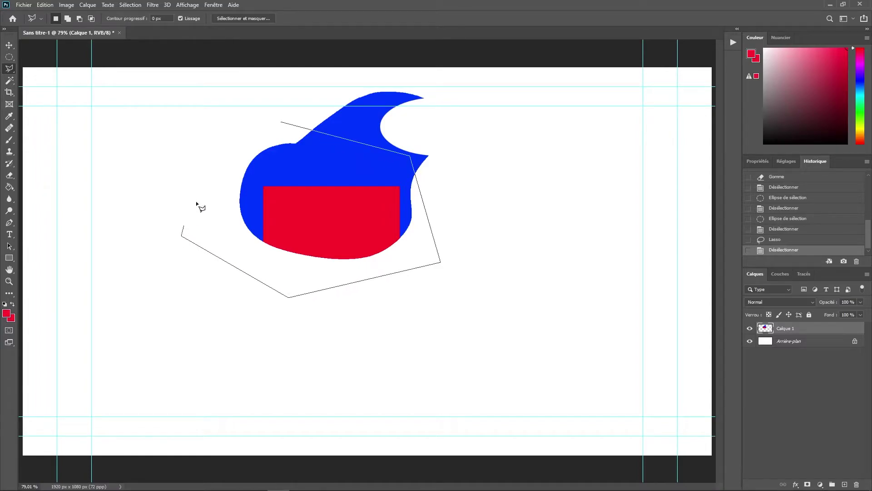
left_click(281, 123)
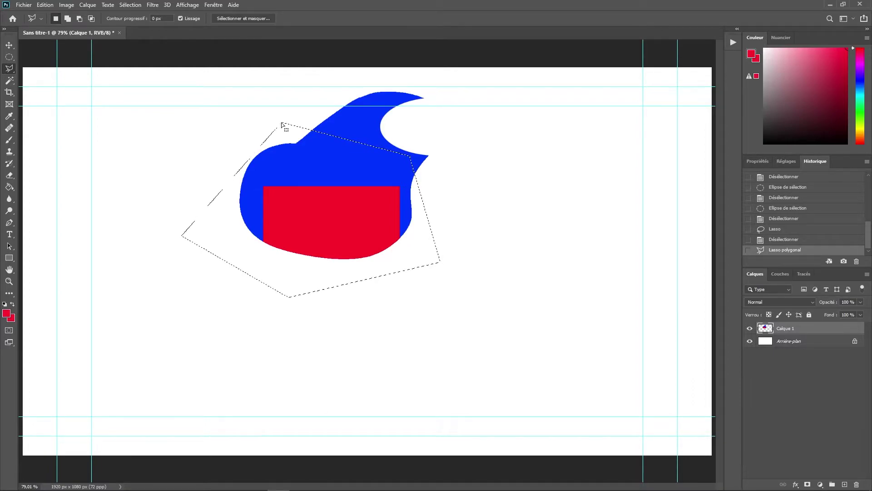
key("ctrl+d")
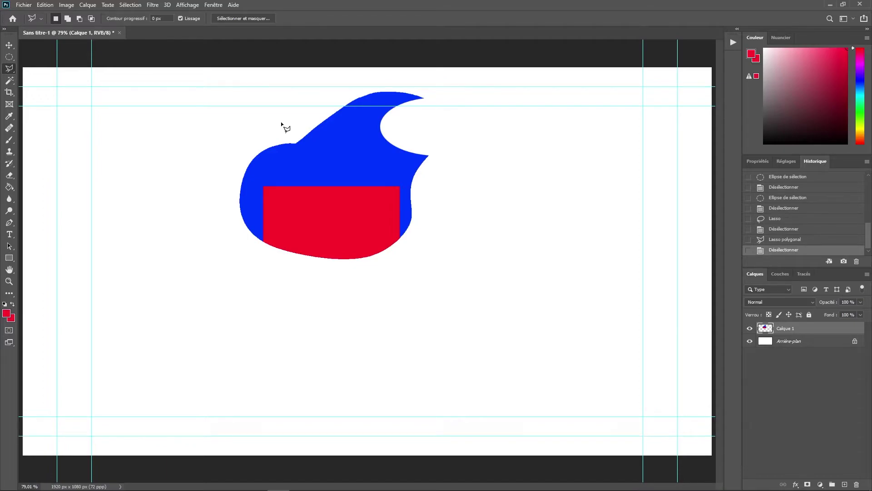
Trace a Magnetic Lasso selection along the blob's upper-left outline to its upper tip, closing it diagonally across the red area.
key("k")
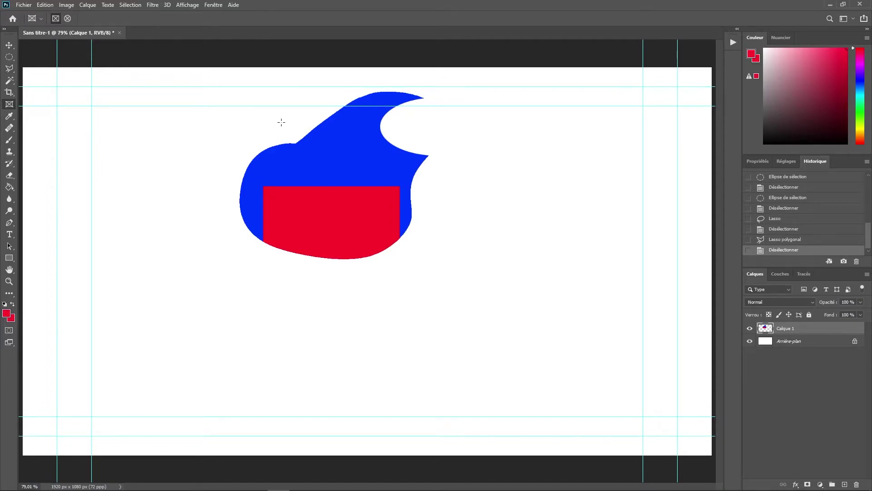
key("l")
key("shift+l")
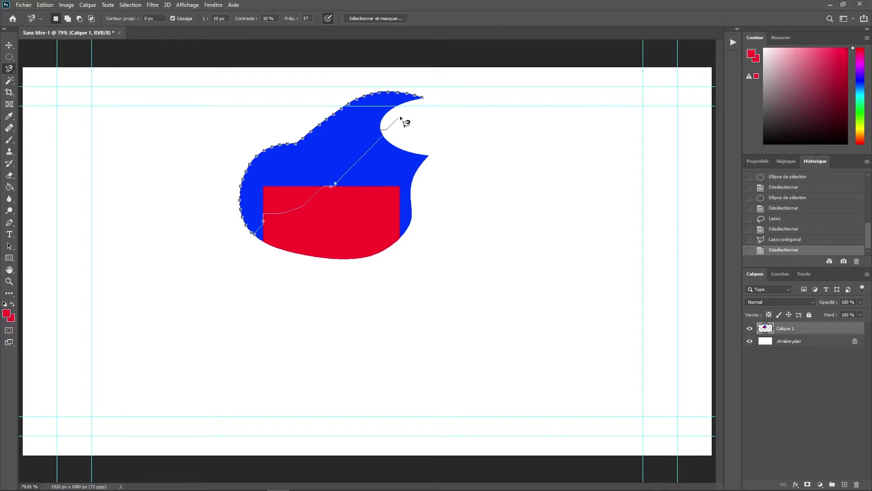
left_click(421, 97)
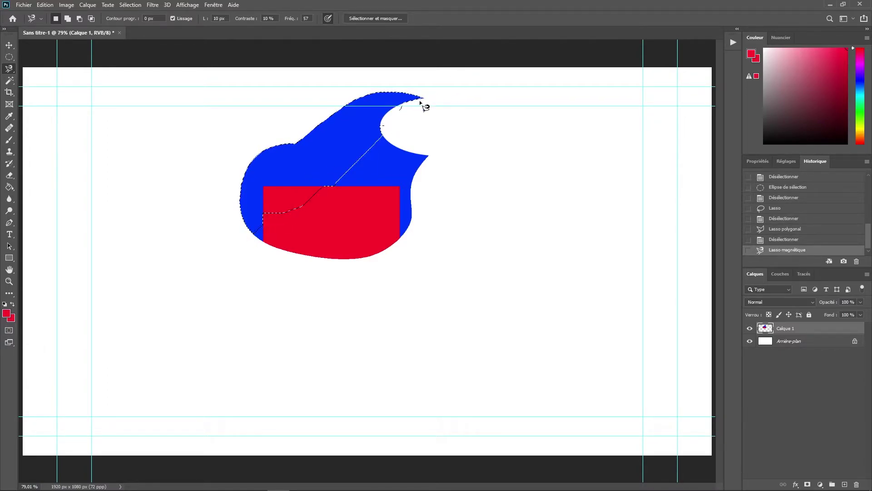
Switch to the Polygonal Lasso tool while keeping the magnetic selection active.
right_click(9, 68)
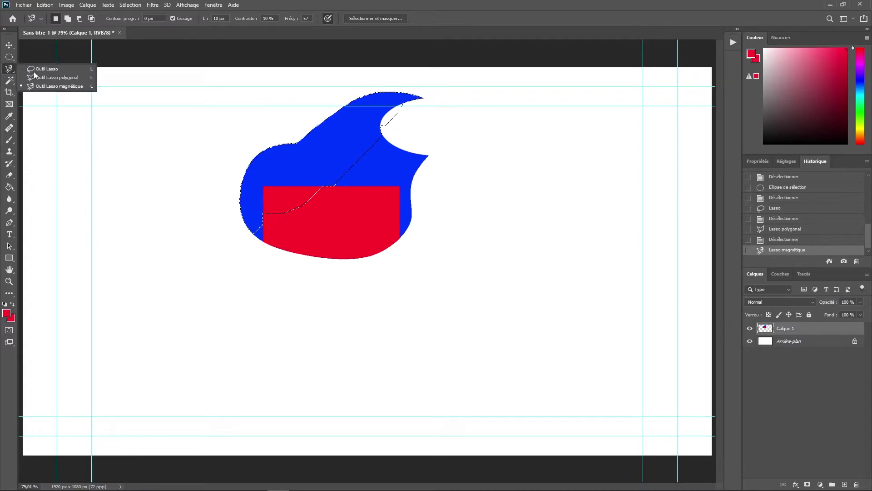
left_click(46, 78)
right_click(9, 68)
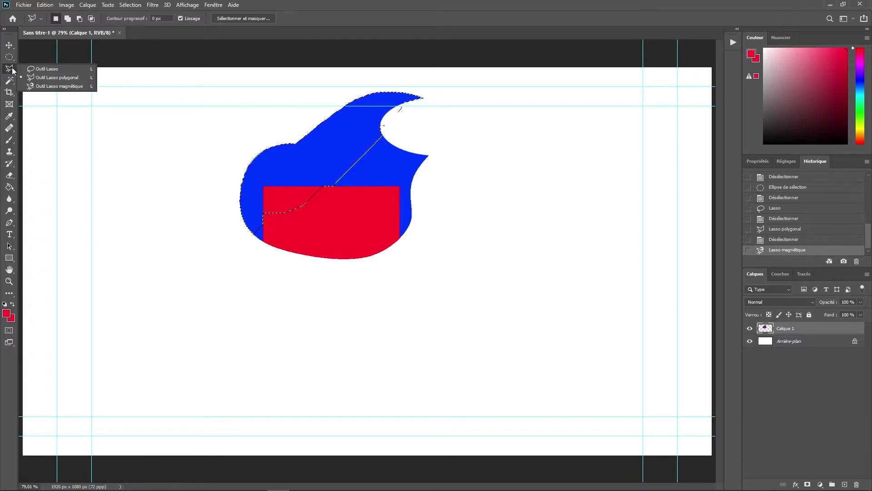
left_click(72, 77)
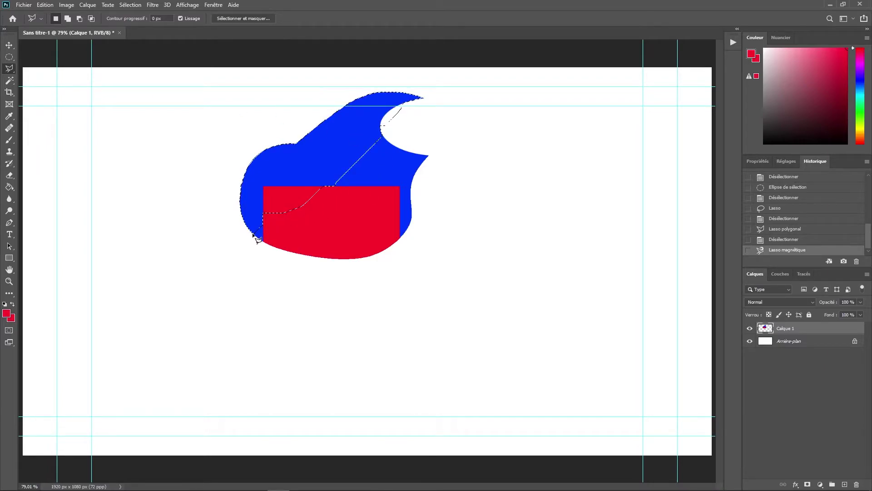
key("shift")
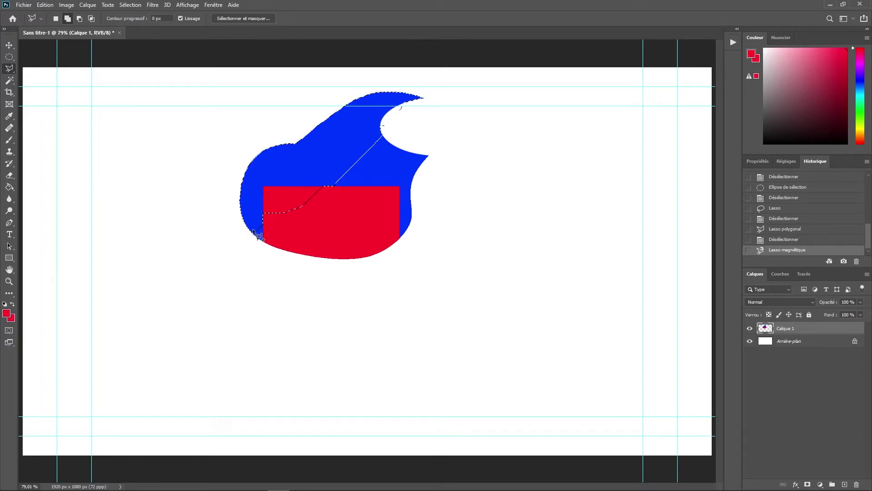
left_click(125, 249)
left_click(260, 267)
key("Escape")
Add a narrow polygon to the selection, running from the blob's lower-left edge to its upper tip and back.
key("shift")
left_click(255, 235)
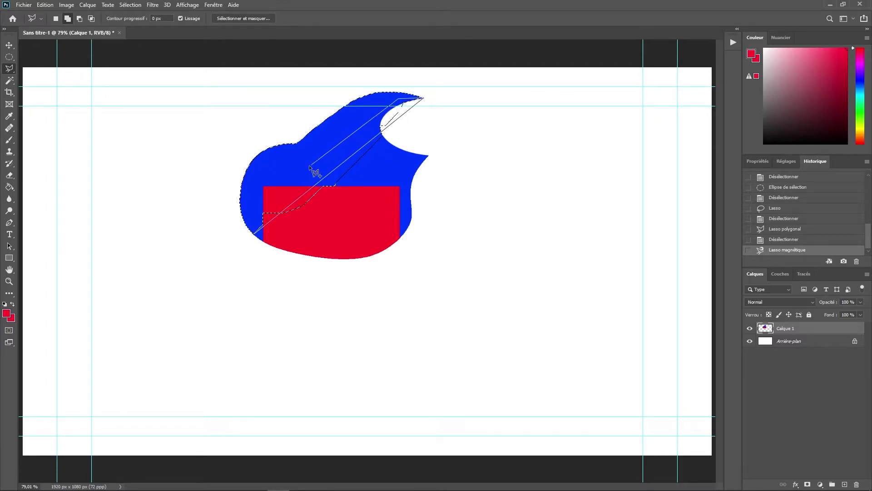
left_click(256, 207)
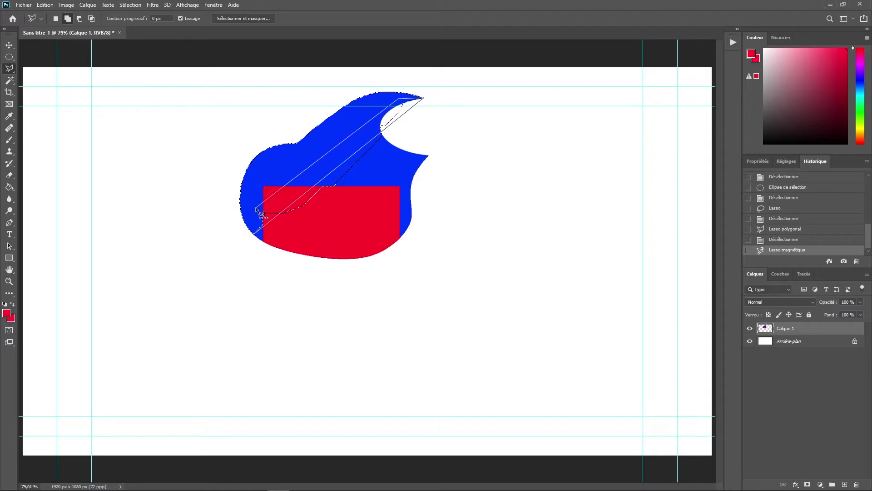
left_click(254, 234)
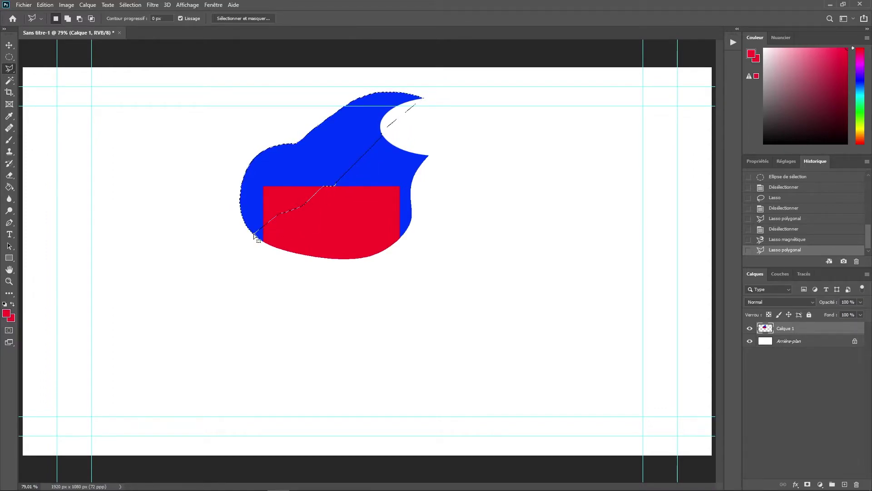
Subtract a polygon below the straight line from the blob's lower-left edge to its upper tip from the selection, and deselect.
key("alt")
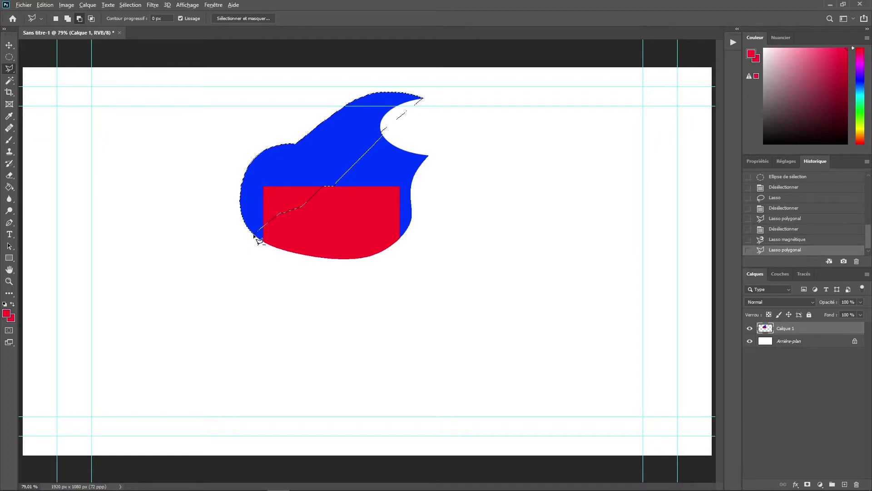
left_click(254, 235)
left_click(424, 98)
left_click(238, 270)
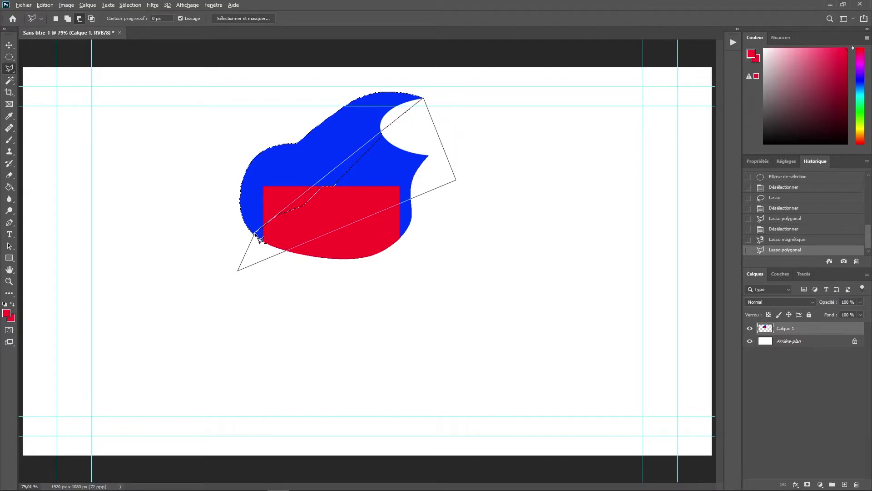
left_click(256, 233)
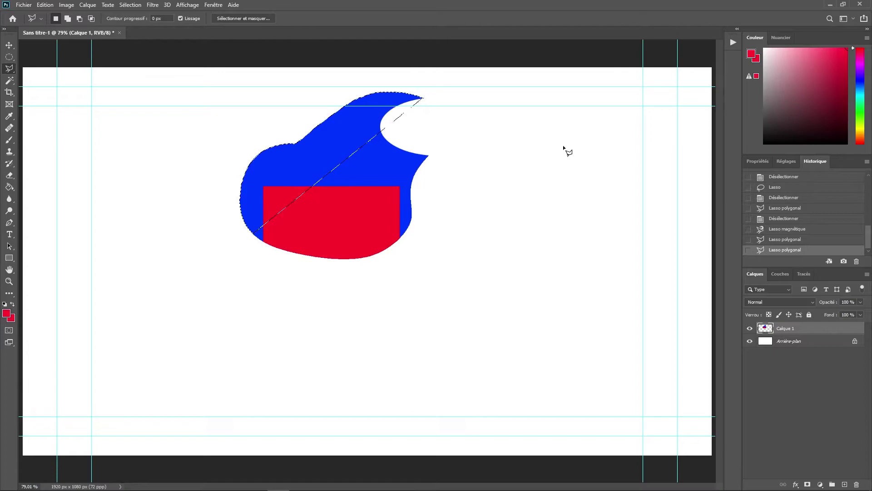
key("ctrl+d")
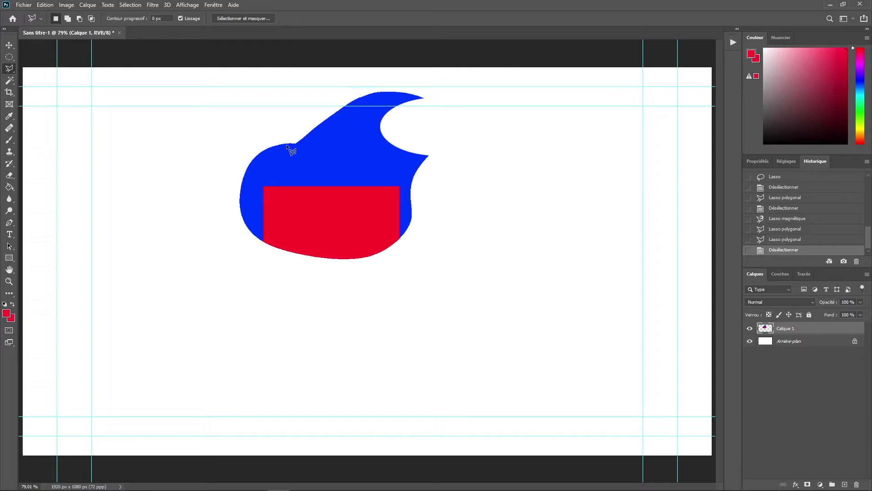
Select the blob's blue area with the Magic Wand at tolerance 50, and deselect it.
left_click(12, 82)
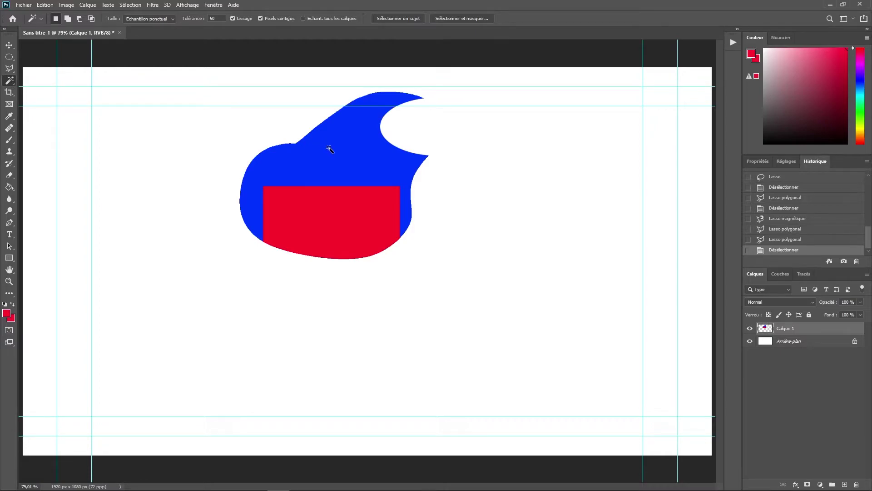
left_click(329, 149)
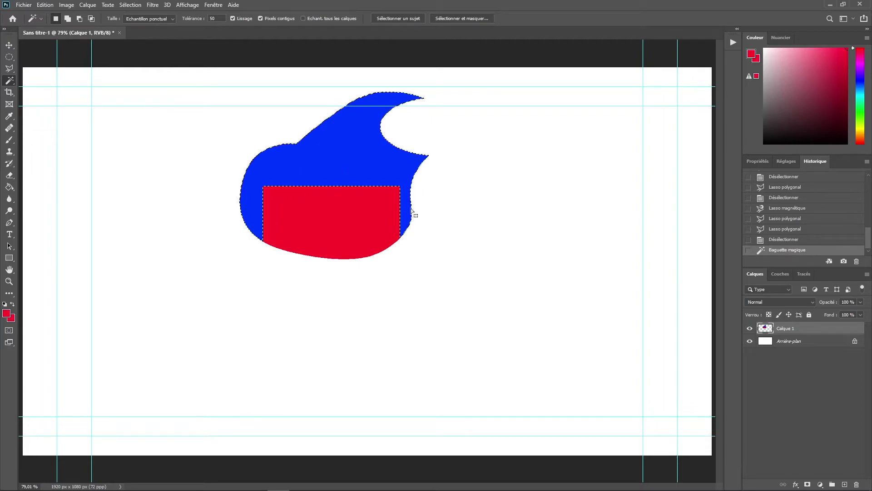
key("ctrl+d")
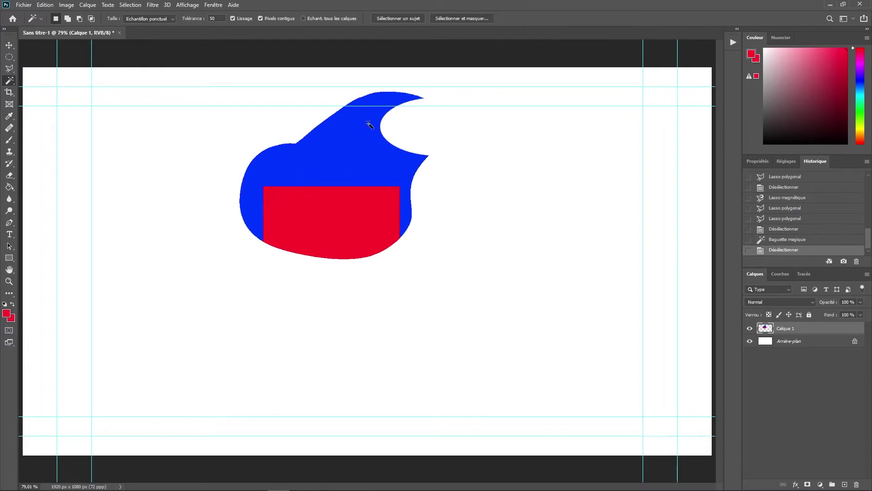
Sample the blob's blue and paint a separate tall blue shape beside it with a 117 px Brush.
key("b")
key("d")
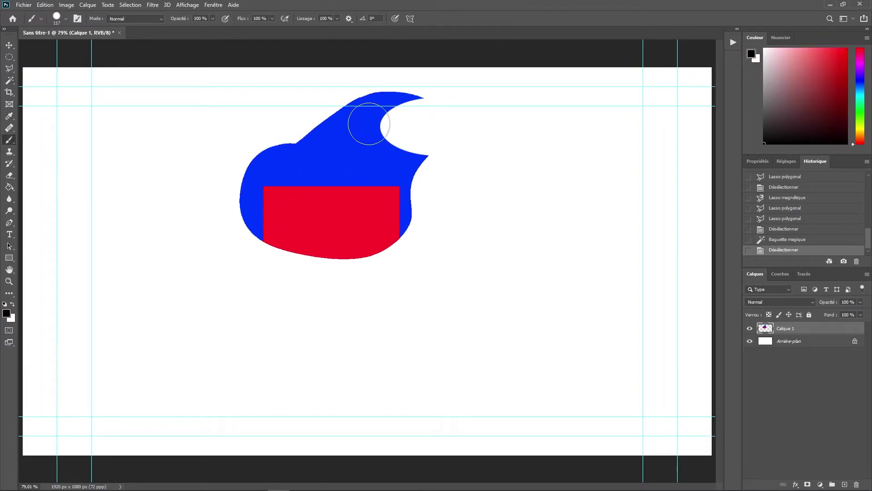
left_click(338, 149, "alt")
left_click(583, 148)
mouse_move(583, 148)
left_mouse_down()
mouse_move(552, 237)
mouse_move(567, 238)
mouse_move(590, 150)
mouse_move(584, 210)
mouse_move(558, 255)
mouse_move(551, 231)
left_mouse_up()
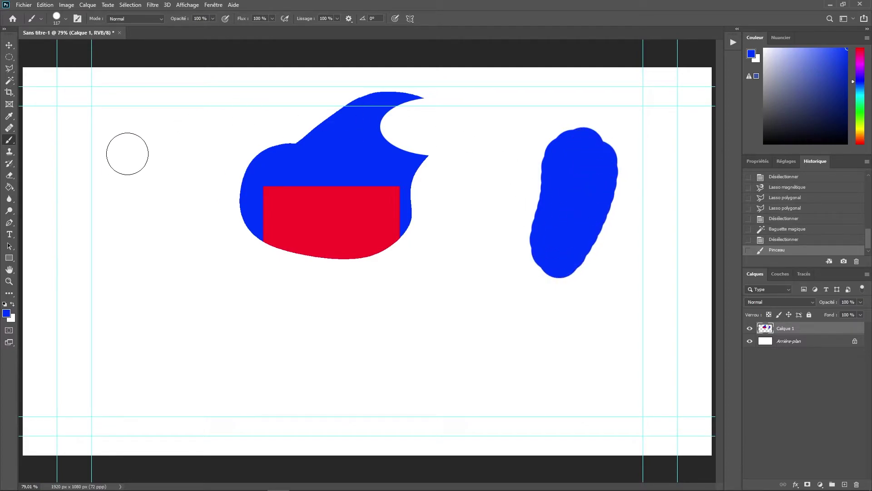
Select only the original blob's contiguous blue area with the Magic Wand, and deselect it.
key("w")
left_click(353, 162)
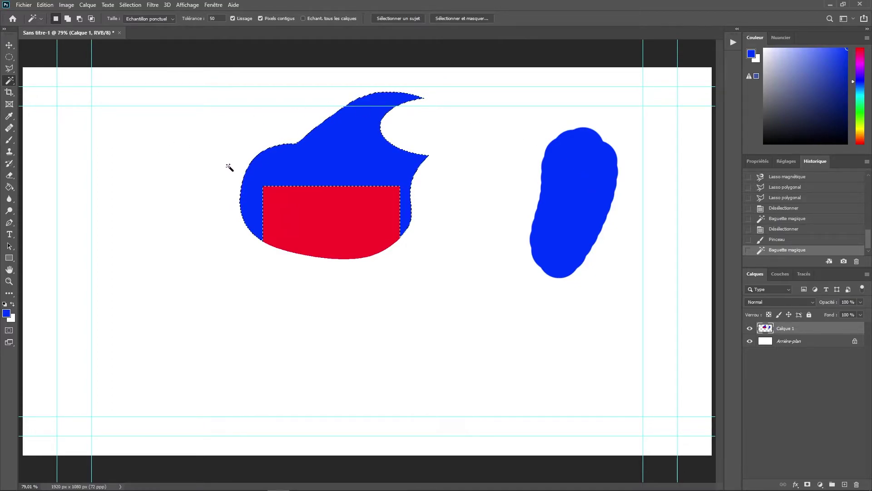
key("ctrl+d")
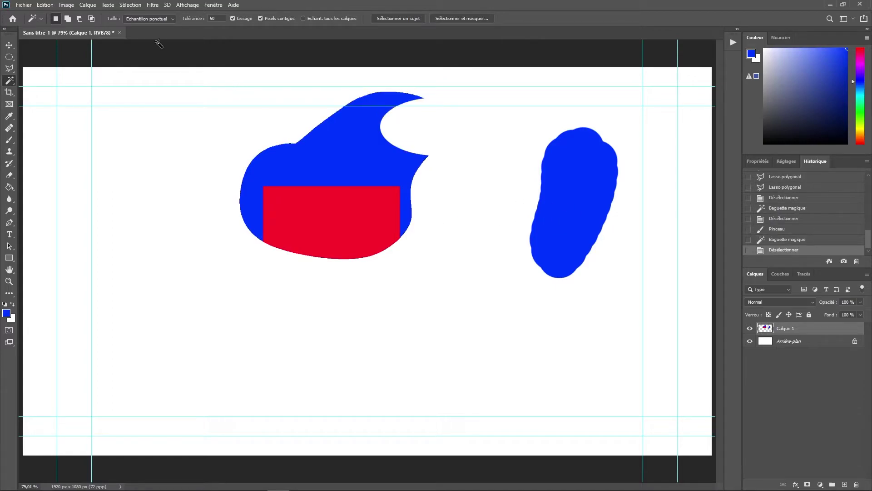
left_click(130, 5)
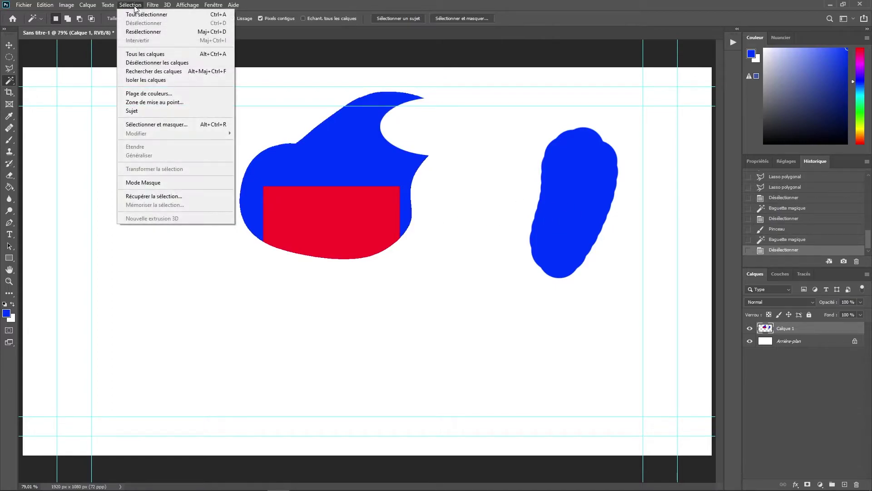
left_click(175, 93)
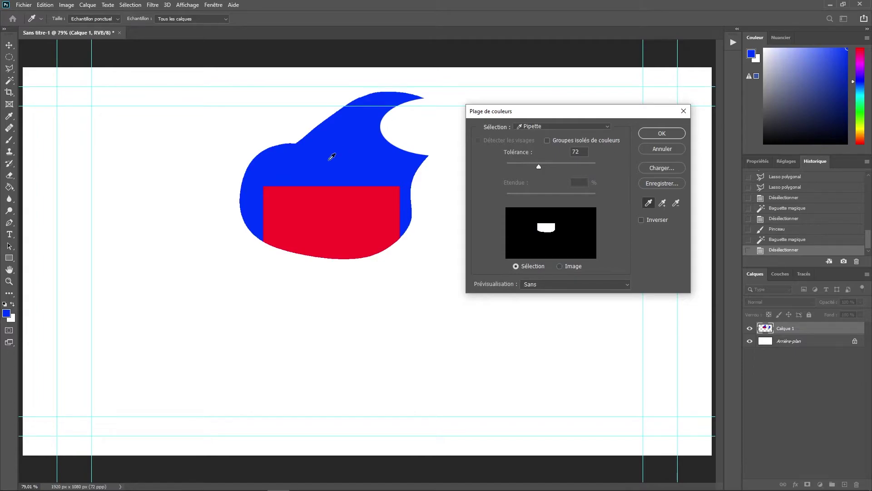
left_click(332, 146)
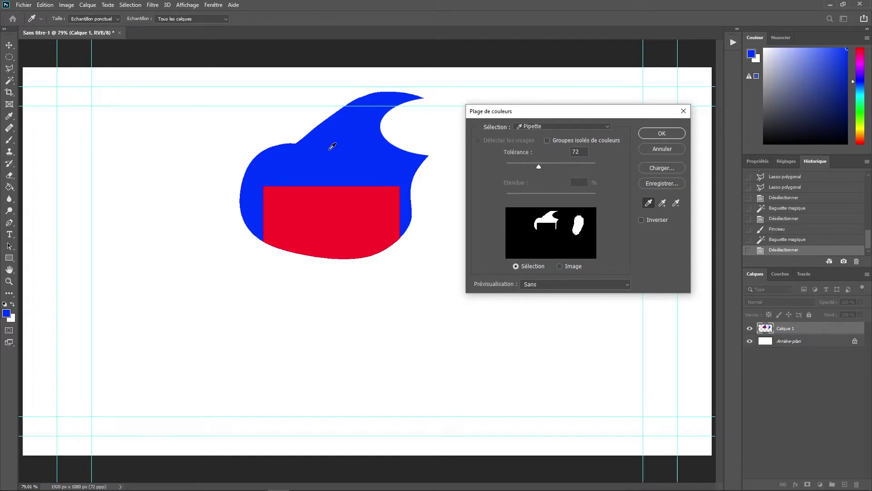
mouse_move(539, 166)
left_mouse_down()
mouse_move(518, 169)
mouse_move(536, 167)
left_mouse_up()
left_click_drag(539, 166, 547, 167)
left_click(655, 134)
Pick a lighter blue and paint a short horizontal stroke below the blob with the 117 px Brush.
left_click(819, 47)
left_click_drag(819, 47, 813, 45)
key("b")
left_click_drag(280, 317, 385, 316)
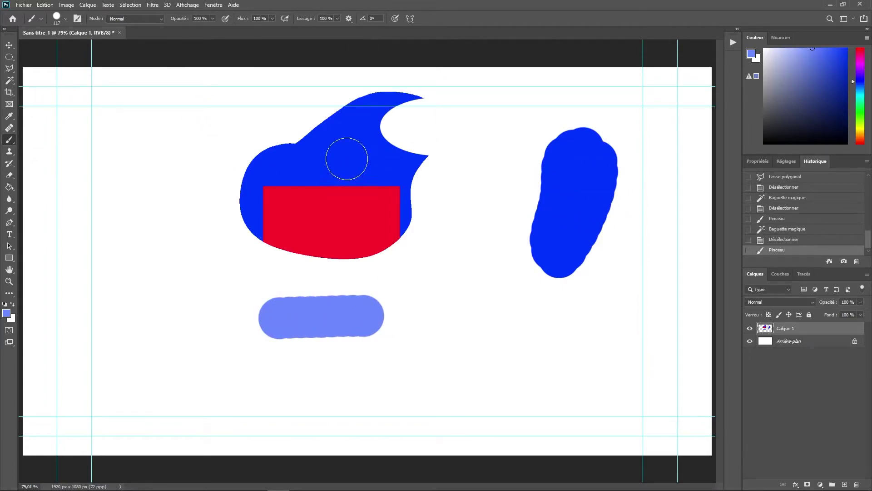
Select both dark blue shapes by Color Range, sampling the blob's blue and trying several tolerances before settling on 71.
left_click(135, 7)
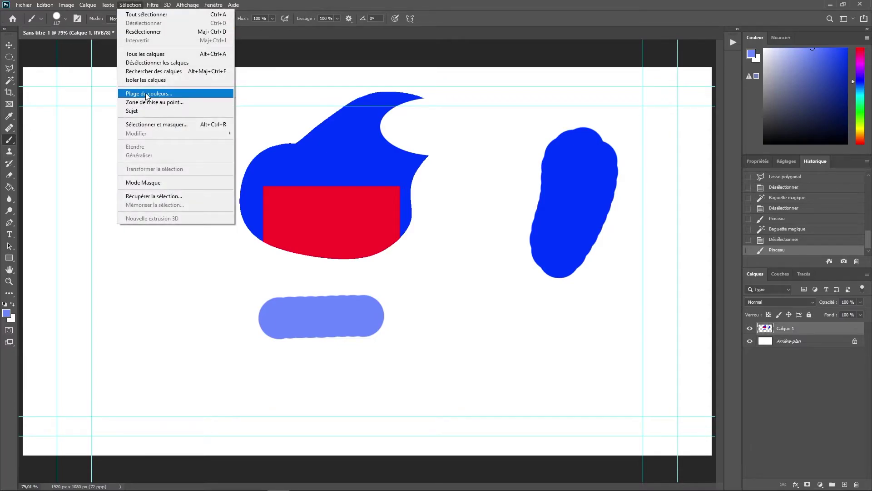
left_click(145, 91)
left_click(355, 160)
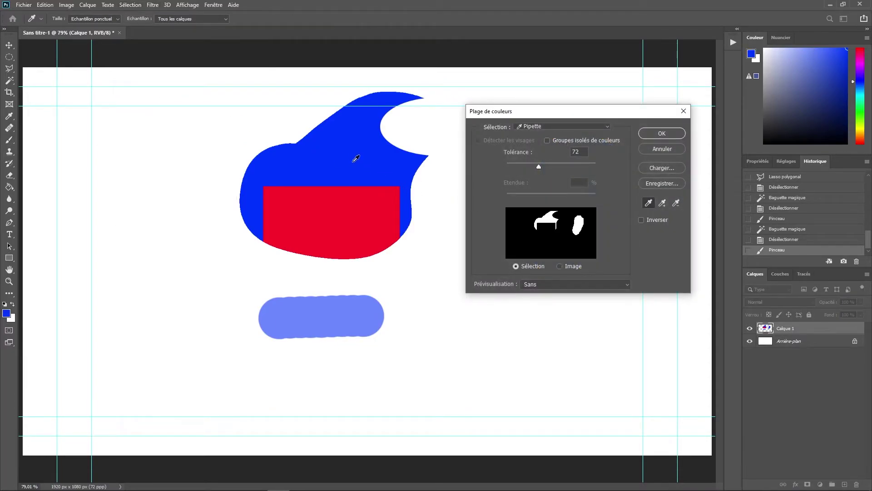
left_click_drag(538, 167, 538, 166)
left_click_drag(537, 164, 609, 167)
left_click(571, 164)
left_click_drag(571, 165, 539, 168)
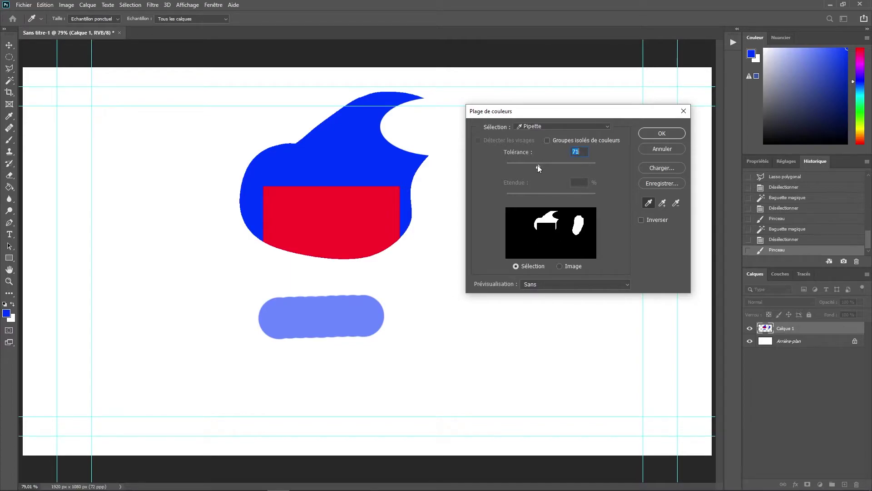
left_click(651, 132)
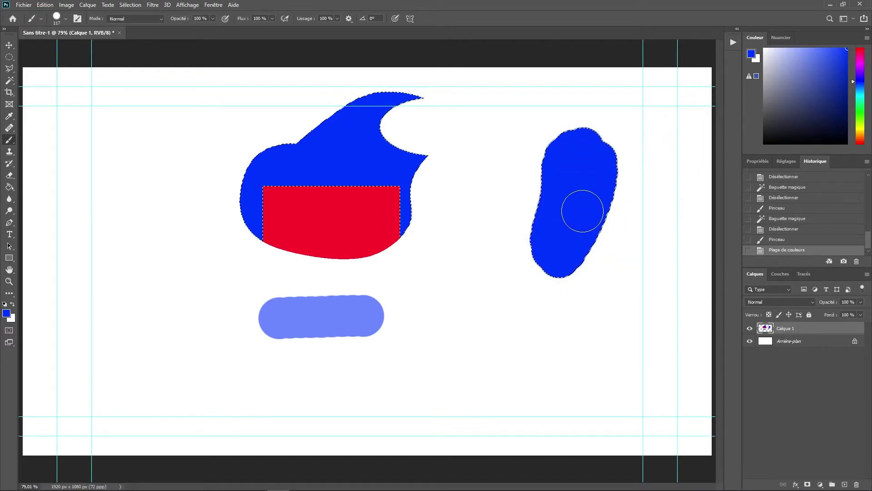
Deselect the blue areas and delete the layer Calque 1.
key("ctrl+d")
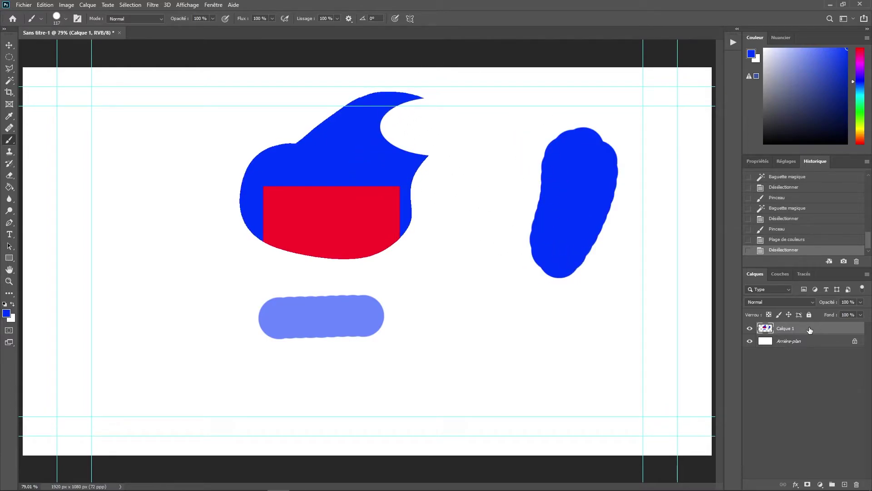
key("Delete")
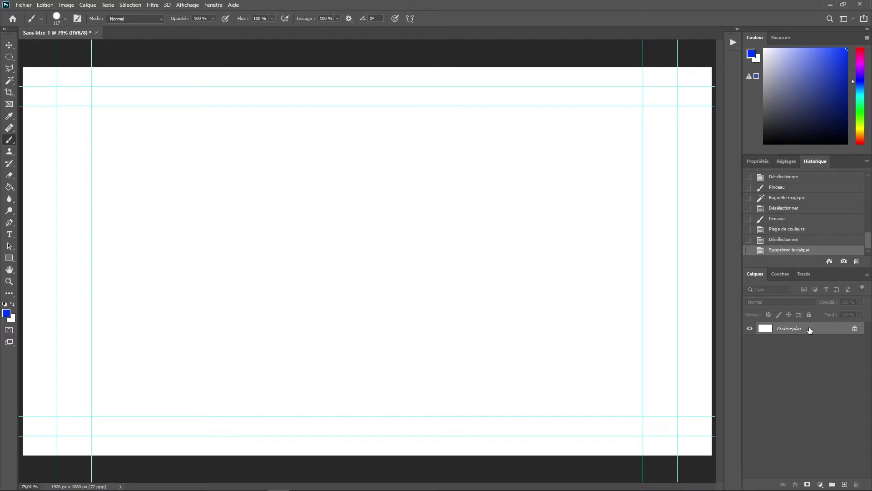
Add a line of text reading "Abonnez vous à la chaine" on the canvas with the Type tool, and select all of it.
left_click(9, 235)
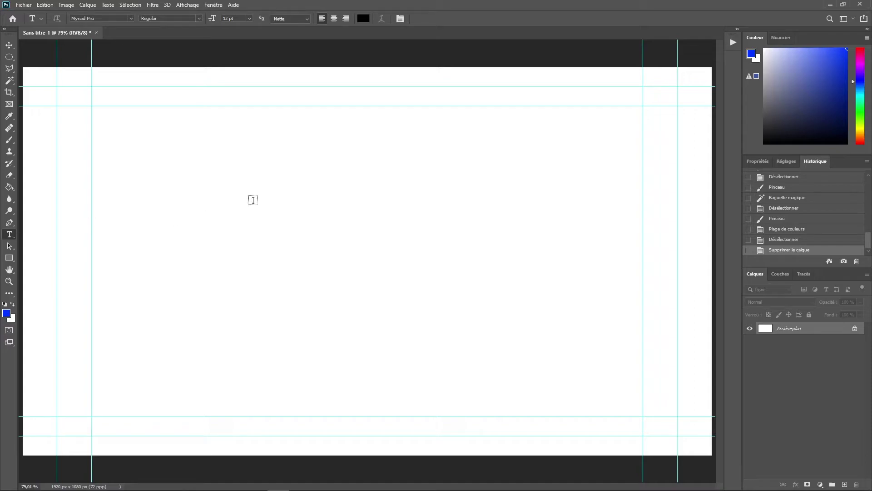
left_click(164, 223)
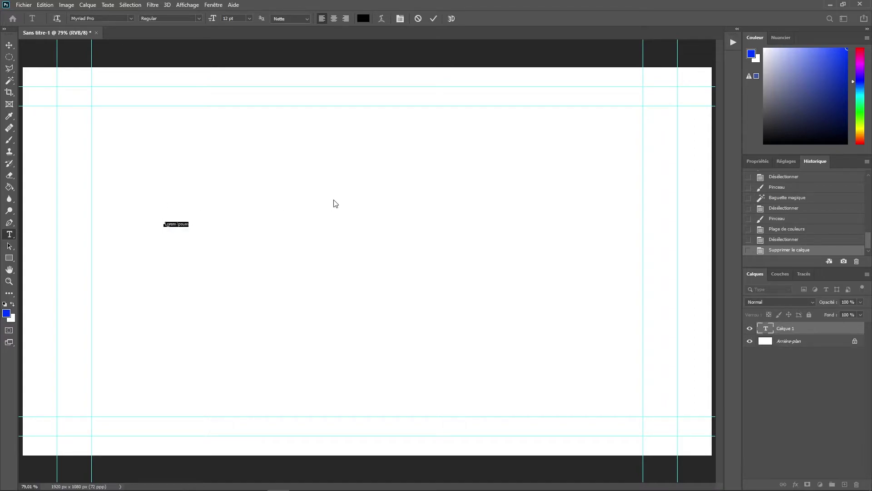
key("BackSpace")
double_click(204, 224)
double_click(210, 223)
left_click(210, 224)
left_click_drag(210, 224, 117, 227)
Try the Impact font on the selected text, and settle on Calibri in the Bold style.
left_click(787, 162)
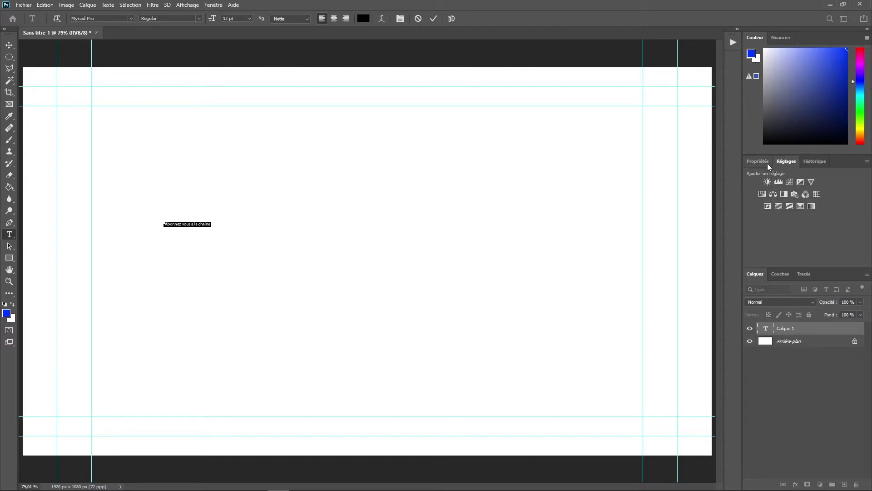
left_click(768, 162)
scroll(794, 201, "down", 2)
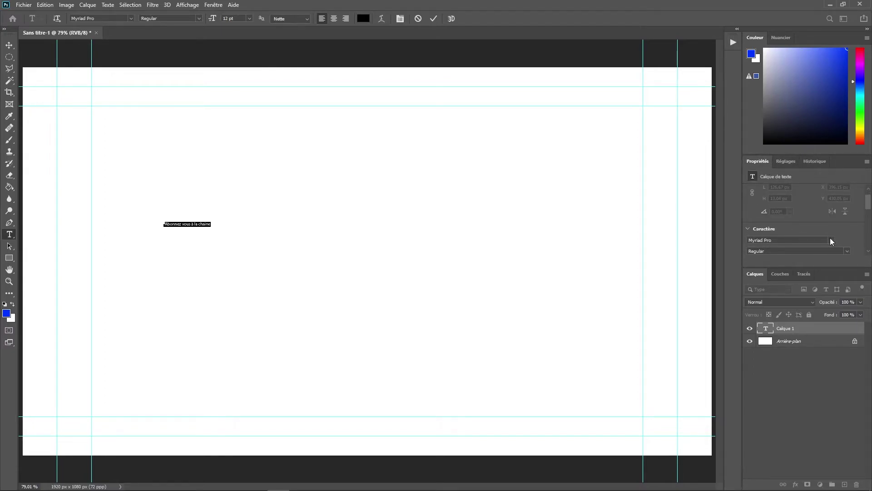
left_click(830, 240)
scroll(793, 338, "down", 3)
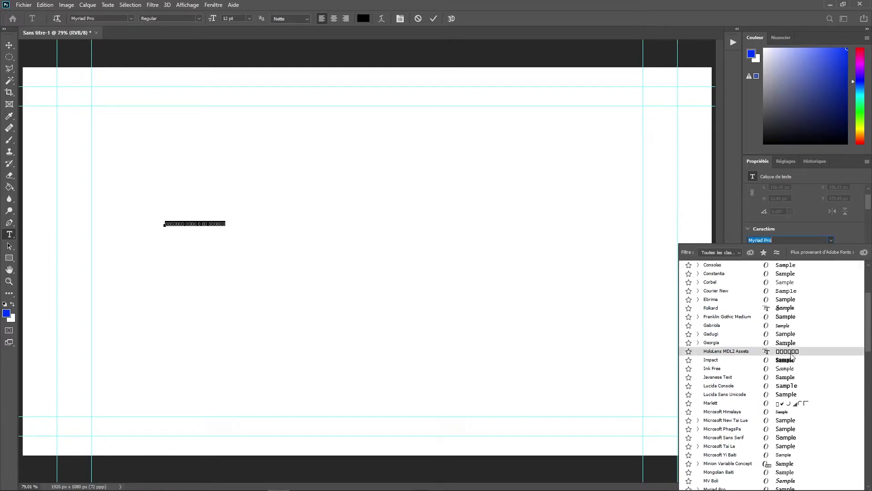
left_click(791, 360)
scroll(823, 237, "down", 4)
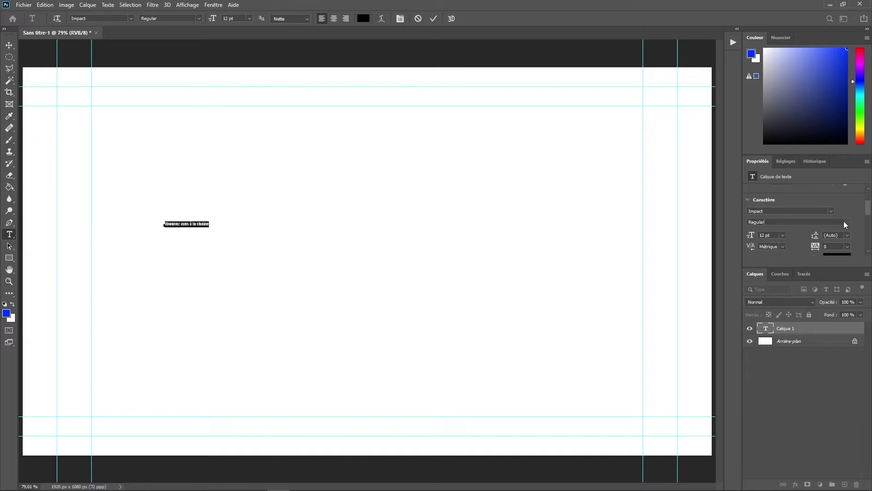
left_click(832, 211)
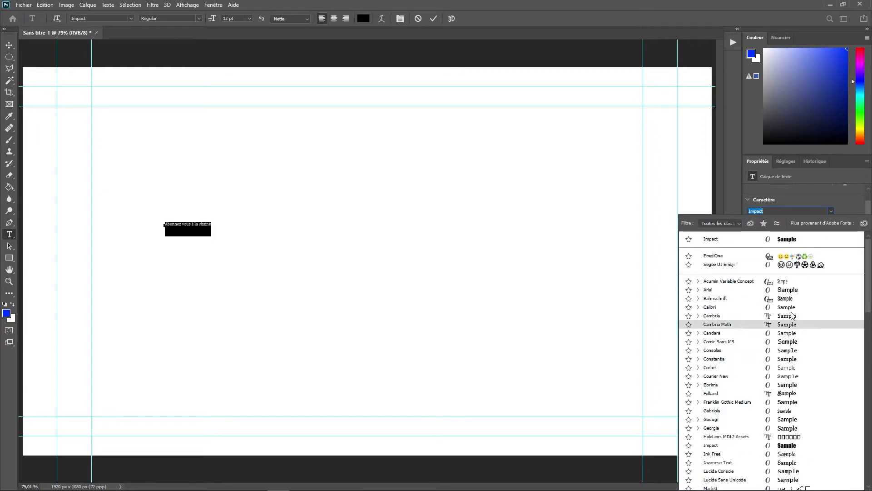
left_click(787, 309)
left_click(847, 224)
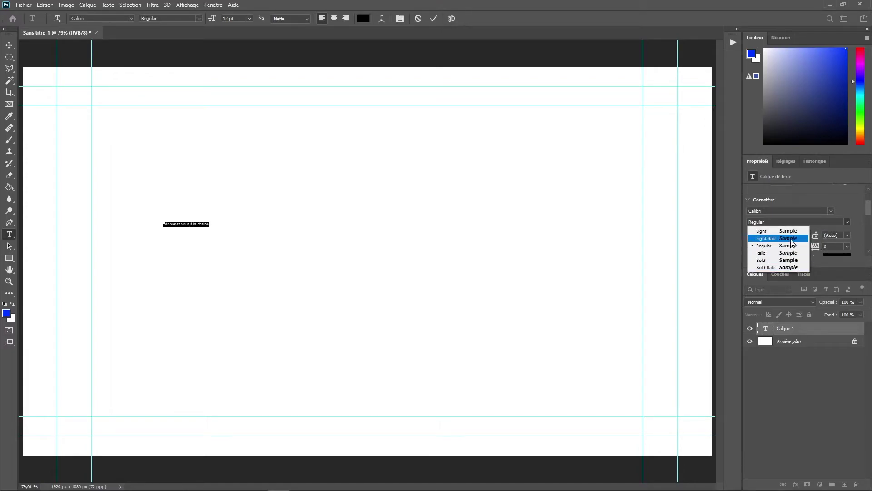
left_click(789, 259)
Try a 72 pt size on the selected text, and settle on 120 pt.
left_click(782, 234)
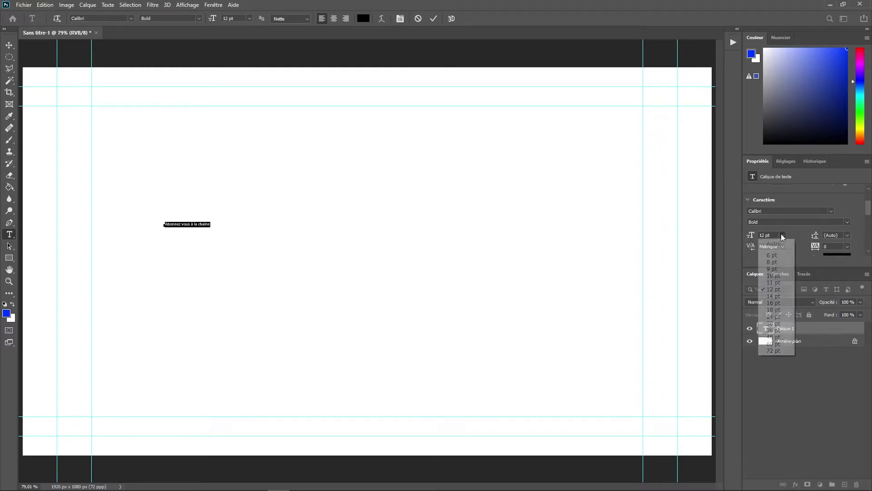
left_click(776, 355)
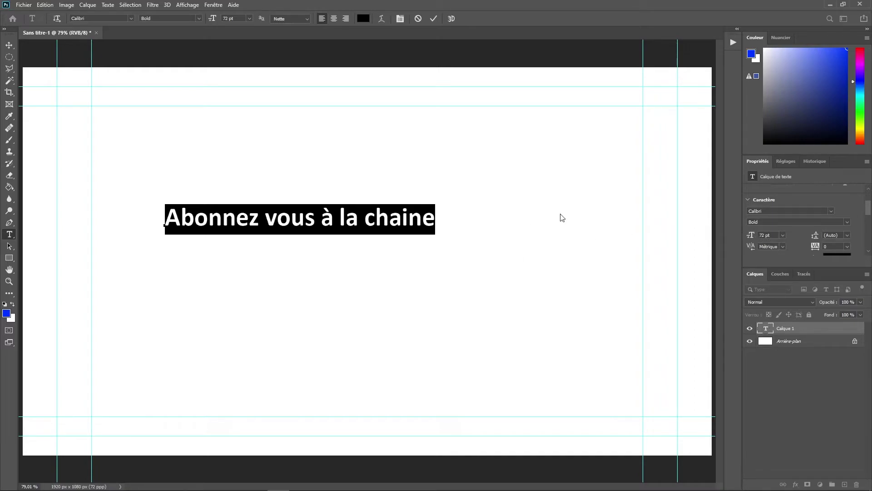
left_click(782, 236)
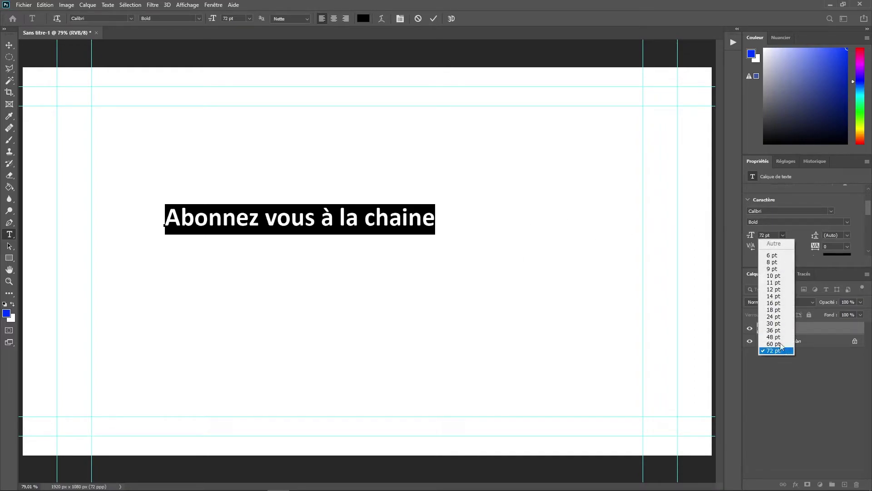
left_click(786, 236)
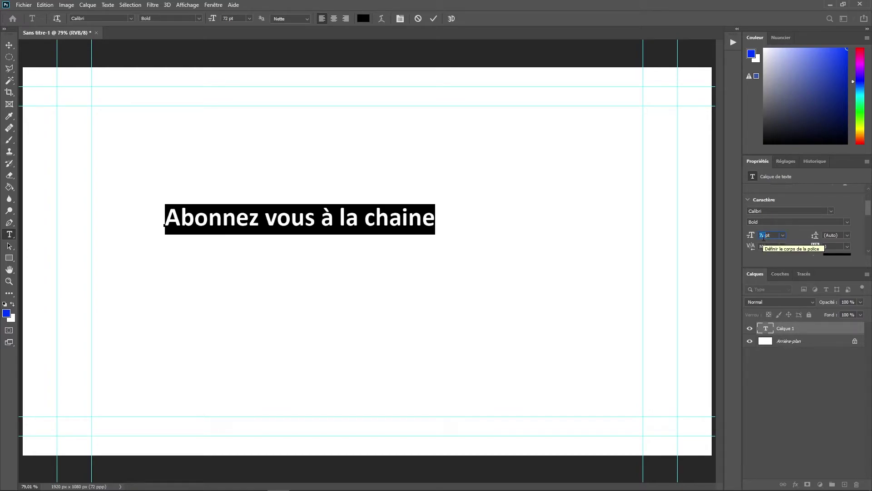
type("120")
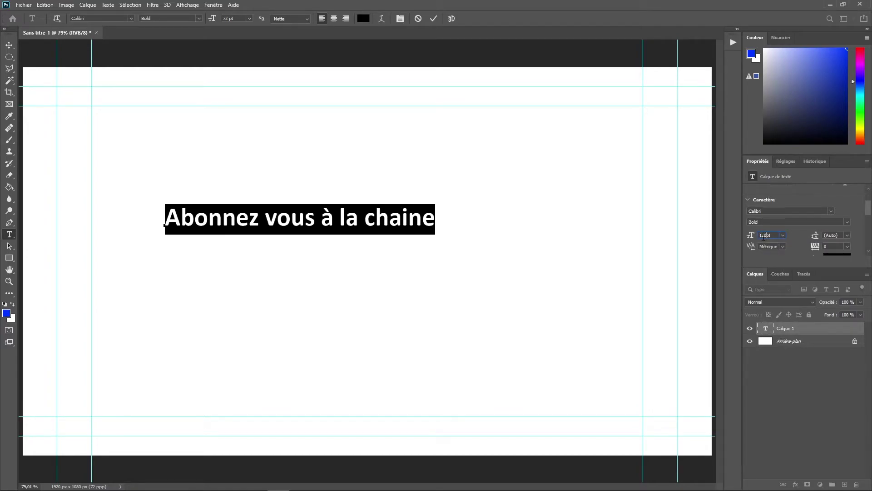
key("Return")
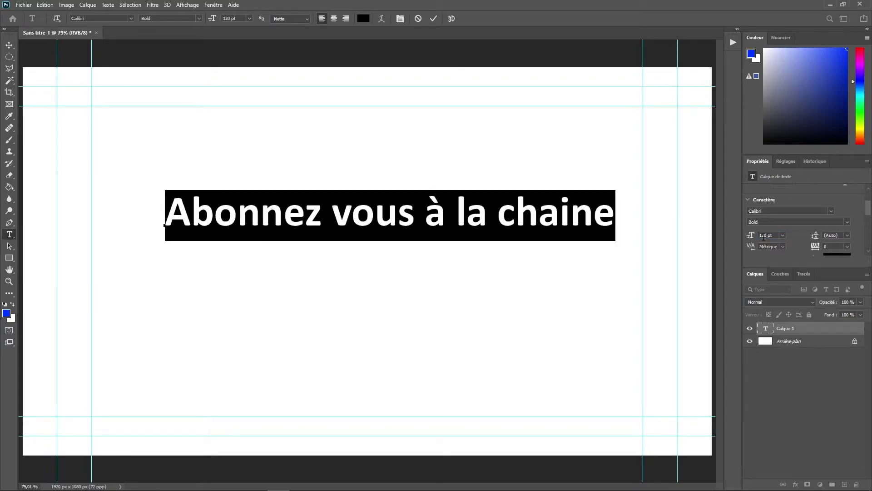
Set the text color to pure red, ff0000, and finish editing the text.
scroll(794, 238, "down", 2)
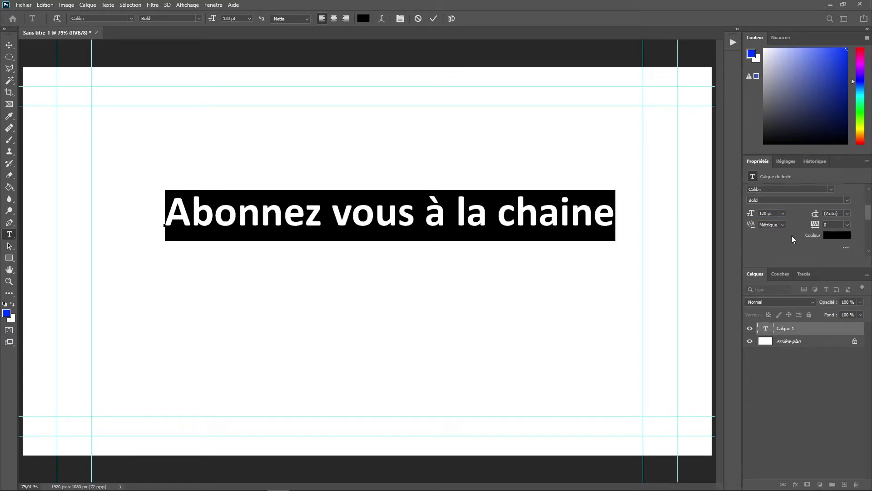
left_click(837, 235)
left_click(346, 189)
left_click_drag(346, 189, 268, 97)
left_click_drag(402, 163, 471, 75)
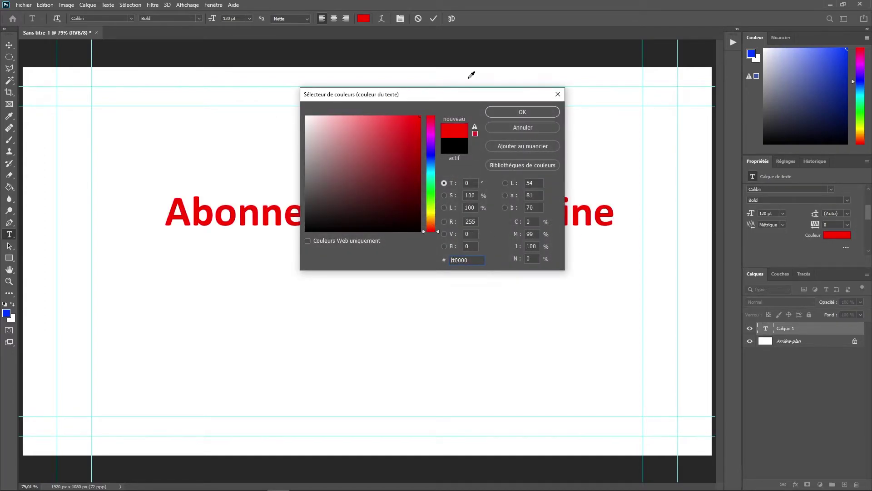
left_click(529, 114)
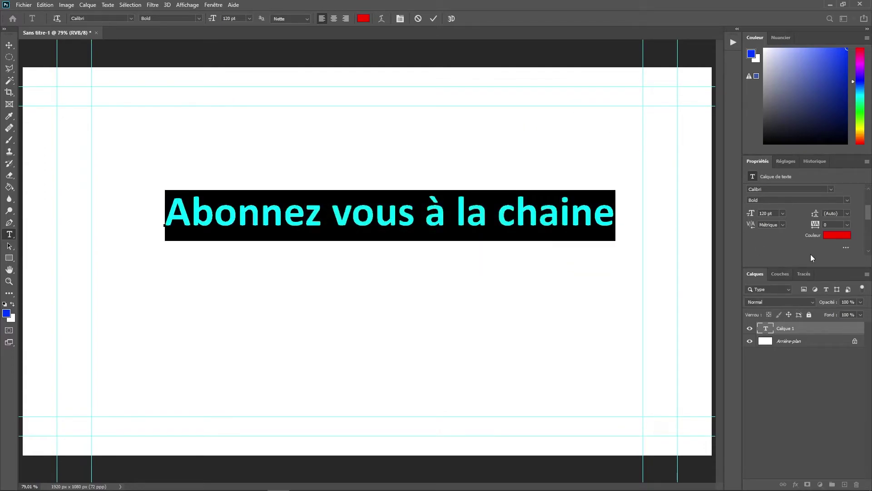
left_click(819, 389)
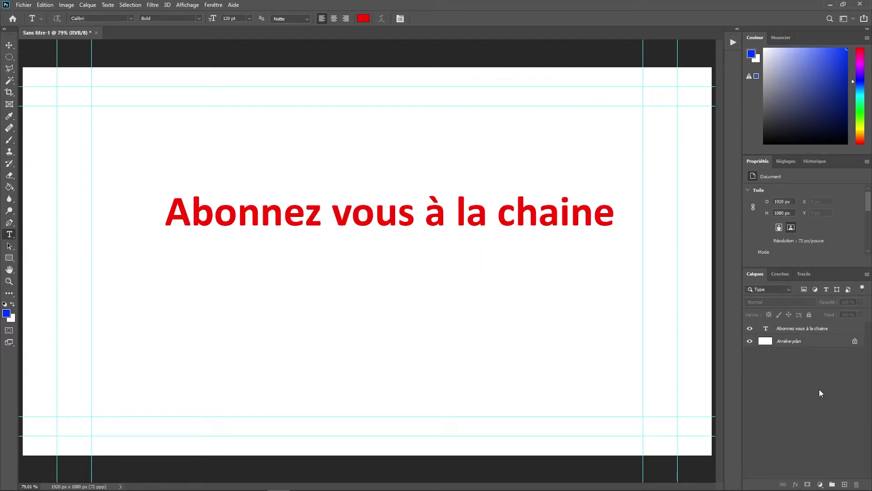
Delete the text layer and replace it with a new empty layer, restoring the default black and white colors.
left_click(813, 329)
key("Delete")
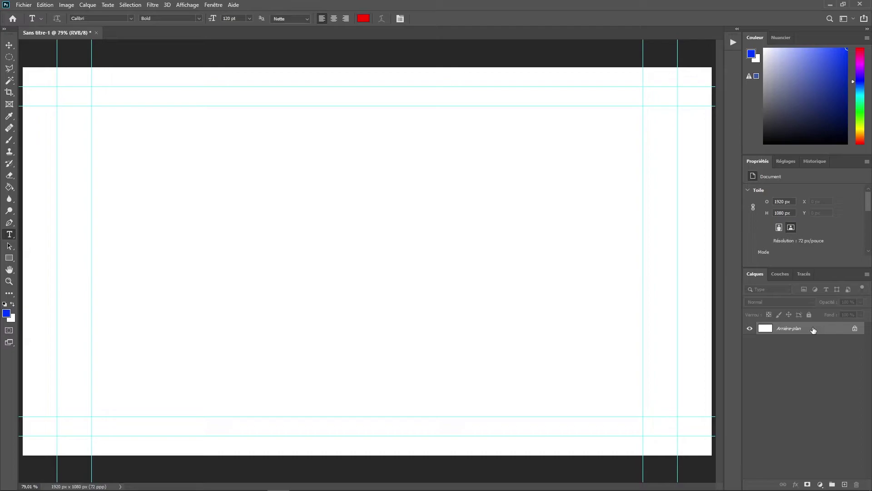
key("m")
key("d")
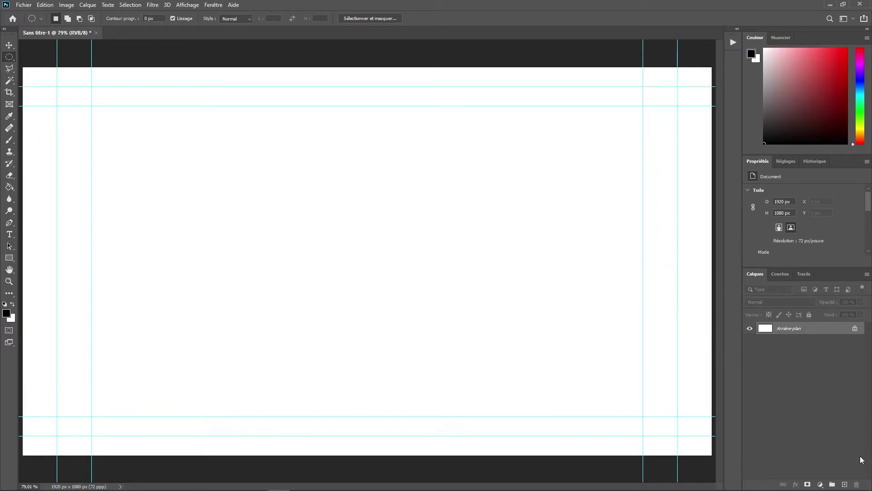
left_click(844, 484)
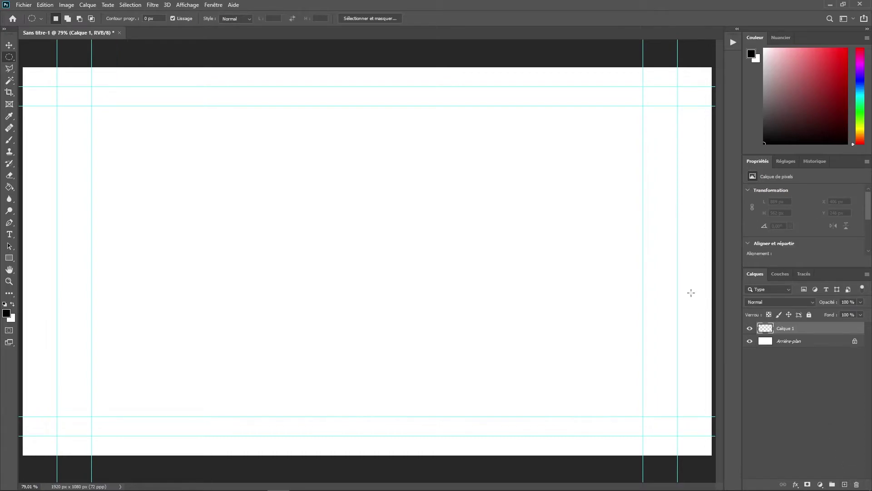
Set up the Brush with a medium gray color and a 5 px size.
key("b")
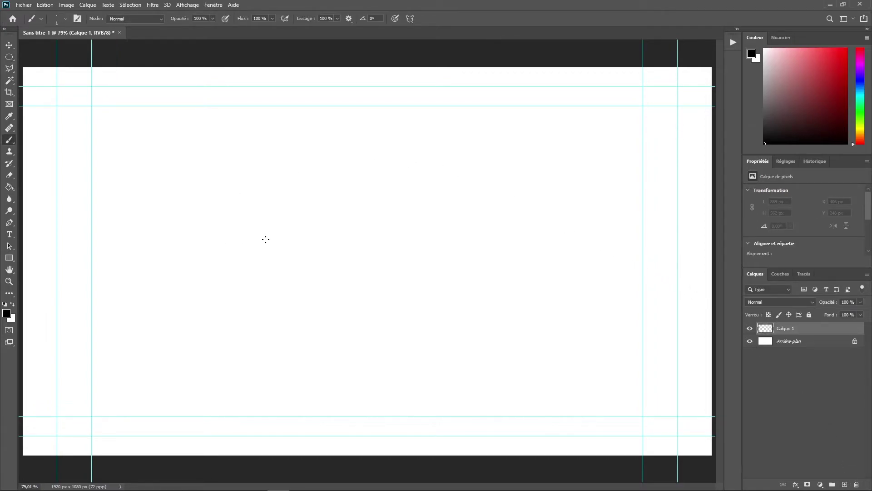
left_click_drag(768, 86, 740, 93)
left_click_drag(307, 208, 311, 211)
left_click(66, 19)
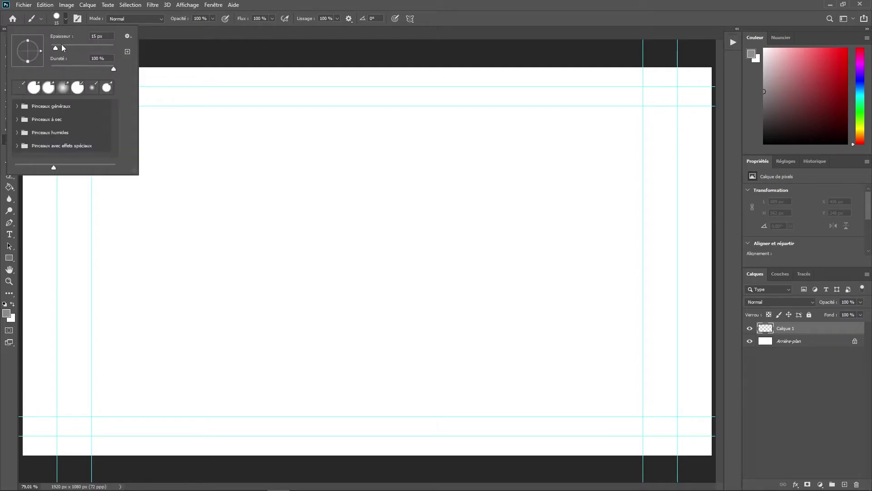
double_click(96, 35)
type("5")
key("Return")
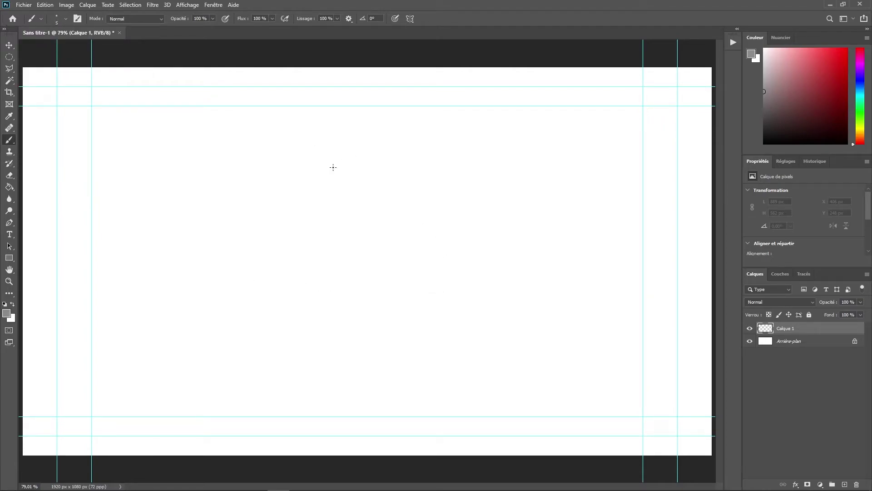
Sketch the crab's shell with a domed upper edge and a shallow curved lower edge joining its two ends.
mouse_move(214, 236)
left_mouse_down()
mouse_move(278, 206)
mouse_move(351, 190)
left_mouse_up()
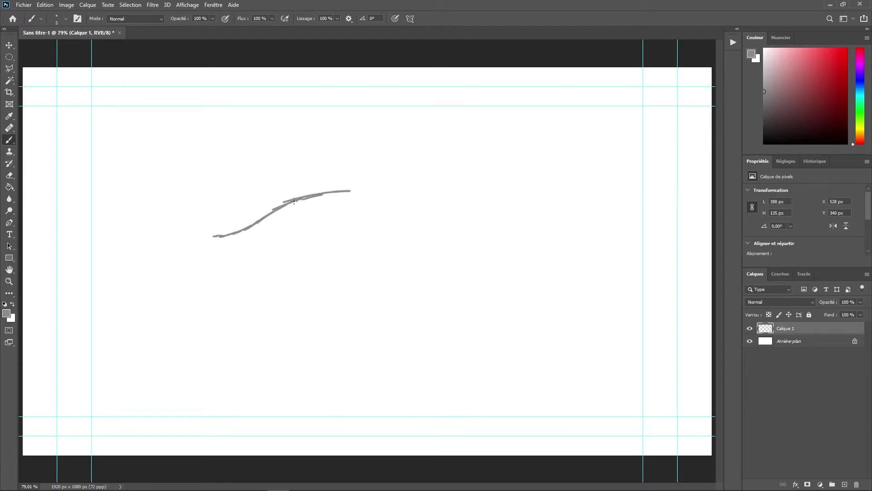
left_click_drag(265, 215, 232, 234)
mouse_move(339, 192)
left_mouse_down()
mouse_move(393, 198)
mouse_move(368, 191)
mouse_move(413, 226)
mouse_move(400, 207)
mouse_move(453, 233)
left_mouse_up()
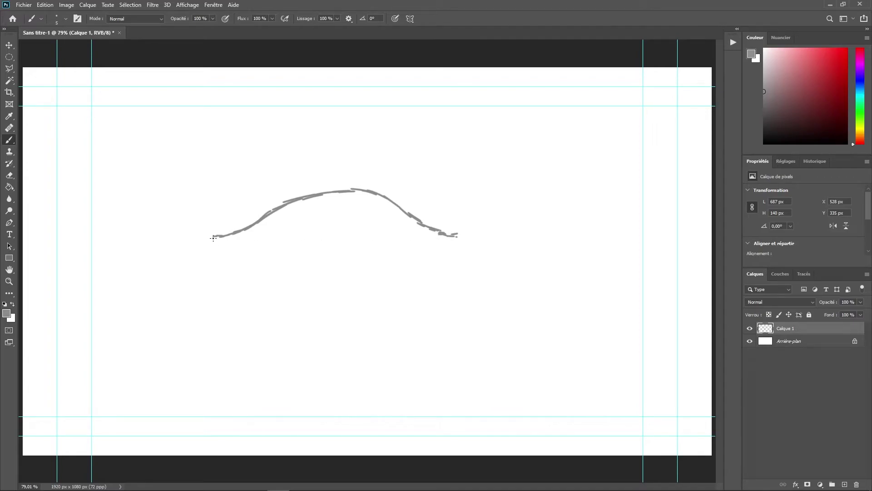
mouse_move(217, 237)
left_mouse_down()
mouse_move(261, 295)
mouse_move(440, 253)
mouse_move(364, 302)
mouse_move(216, 237)
mouse_move(382, 248)
mouse_move(450, 235)
left_mouse_up()
Sketch two eyestalks with round eyes on top of the crab's shell.
mouse_move(300, 183)
left_mouse_down()
mouse_move(300, 208)
mouse_move(310, 193)
mouse_move(389, 201)
mouse_move(346, 202)
mouse_move(351, 185)
mouse_move(388, 186)
mouse_move(310, 195)
left_mouse_up()
key("e")
key("b")
mouse_move(298, 182)
left_mouse_down()
mouse_move(301, 200)
mouse_move(318, 179)
mouse_move(366, 208)
left_mouse_up()
left_click_drag(369, 170, 360, 172)
Sketch a bent arm ending in a raised, pointed claw on each side of the crab's body.
mouse_move(436, 247)
left_mouse_down()
mouse_move(425, 259)
mouse_move(440, 268)
mouse_move(467, 251)
left_mouse_up()
mouse_move(478, 210)
left_mouse_down()
mouse_move(455, 243)
mouse_move(491, 240)
left_mouse_up()
mouse_move(491, 185)
left_mouse_down()
mouse_move(498, 225)
mouse_move(475, 221)
mouse_move(477, 214)
left_mouse_up()
left_click_drag(200, 269, 234, 268)
left_click_drag(212, 266, 235, 264)
mouse_move(244, 274)
left_mouse_down()
mouse_move(213, 267)
mouse_move(198, 284)
left_mouse_up()
left_click_drag(194, 239, 196, 283)
mouse_move(181, 183)
left_mouse_down()
mouse_move(164, 230)
mouse_move(184, 209)
mouse_move(164, 241)
left_mouse_up()
left_click_drag(196, 230, 202, 240)
left_click_drag(175, 183, 164, 194)
left_click_drag(182, 183, 185, 227)
Sketch the crab's left legs below the body, one large pointed leg and smaller ones beside it.
left_click_drag(270, 291, 225, 314)
mouse_move(225, 315)
left_mouse_down()
mouse_move(208, 359)
mouse_move(218, 351)
left_mouse_up()
mouse_move(217, 349)
left_mouse_down()
mouse_move(237, 321)
mouse_move(274, 301)
left_mouse_up()
left_click(278, 299)
mouse_move(249, 289)
left_mouse_down()
mouse_move(226, 302)
mouse_move(234, 346)
left_mouse_up()
left_click_drag(239, 283, 247, 289)
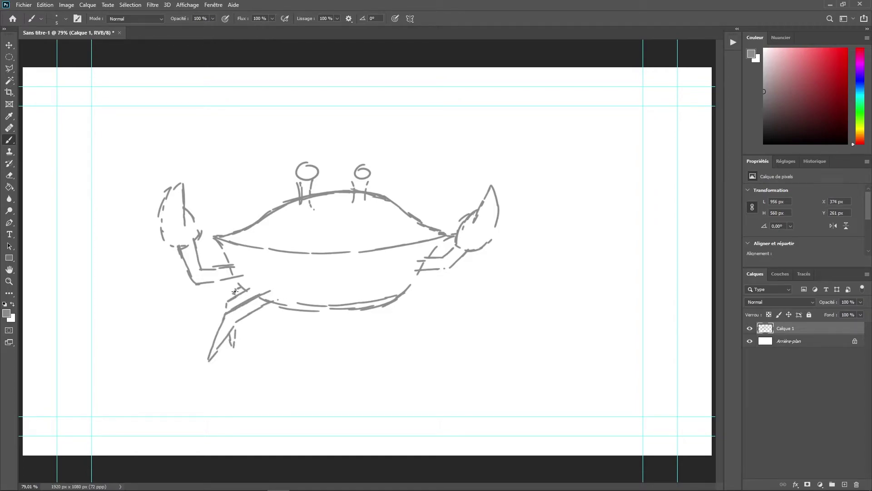
left_click_drag(248, 319, 246, 331)
Sketch the matching right legs, and complete the face with a short mouth stroke and pupils.
mouse_move(398, 290)
left_mouse_down()
mouse_move(447, 319)
mouse_move(431, 306)
mouse_move(447, 335)
left_mouse_up()
mouse_move(386, 304)
left_mouse_down()
mouse_move(427, 322)
mouse_move(452, 350)
left_mouse_up()
mouse_move(402, 284)
left_mouse_down()
mouse_move(434, 297)
mouse_move(421, 340)
left_mouse_up()
left_click_drag(416, 319, 420, 341)
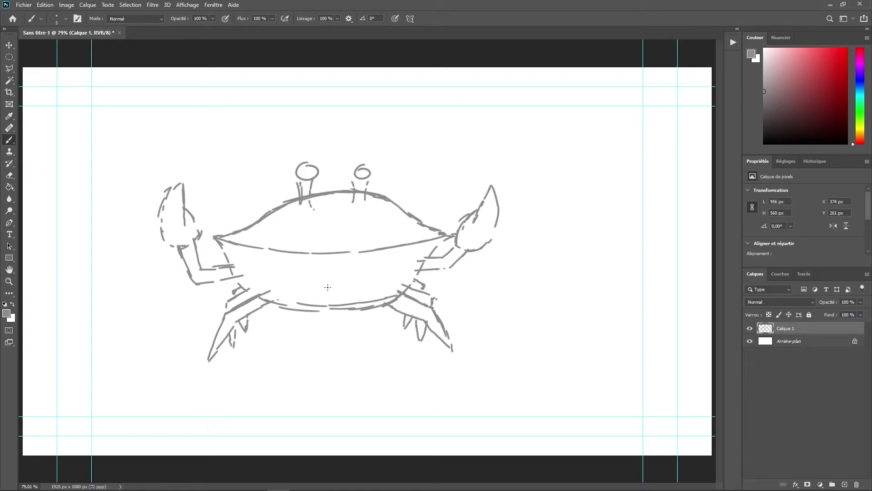
left_click_drag(339, 278, 360, 264)
Rename the sketch layer as Croquis and add a new empty layer above it.
double_click(787, 328)
type("Croquis")
key("Return")
left_click(845, 485)
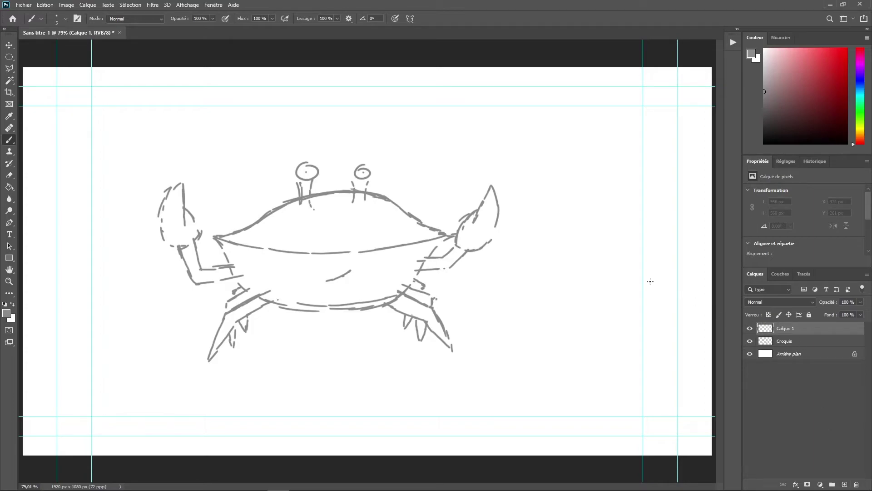
Trace the left half of the shell's upper edge with the Pen tool as an unfilled shape with a 5 px outline.
left_click(9, 223)
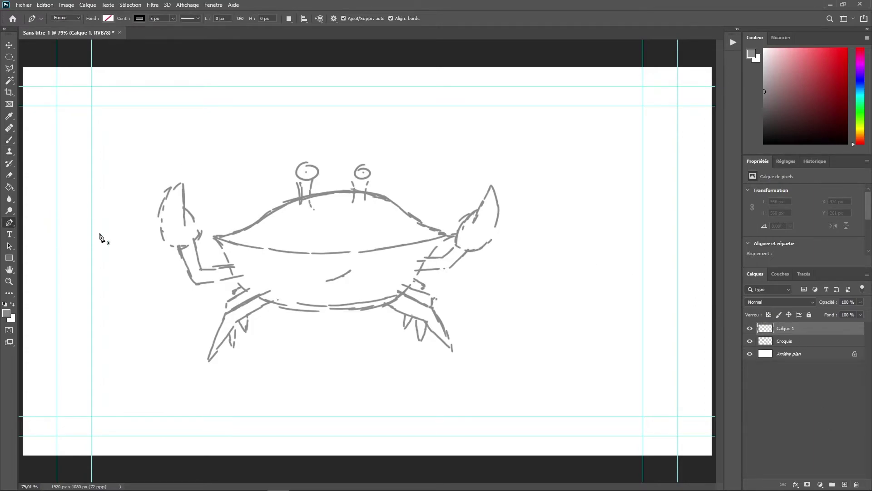
left_click(212, 236)
left_click_drag(266, 213, 300, 190)
key("ctrl+z")
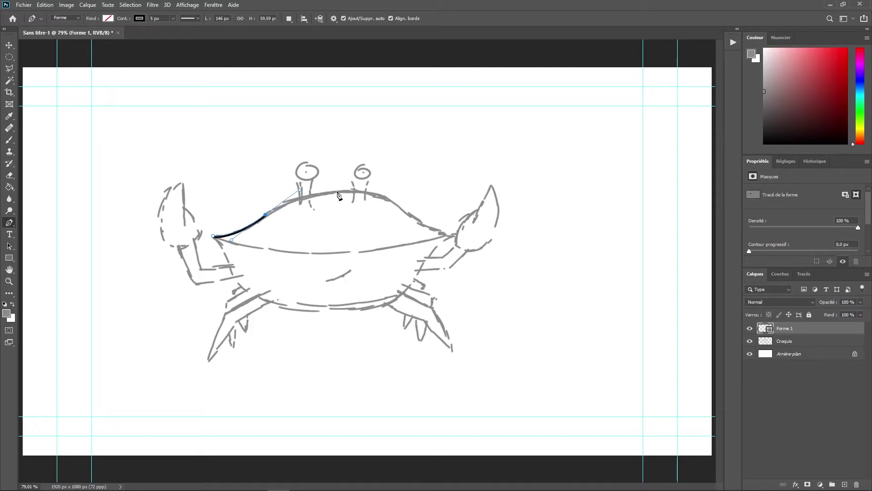
left_click(339, 192)
left_click_drag(341, 196, 356, 195)
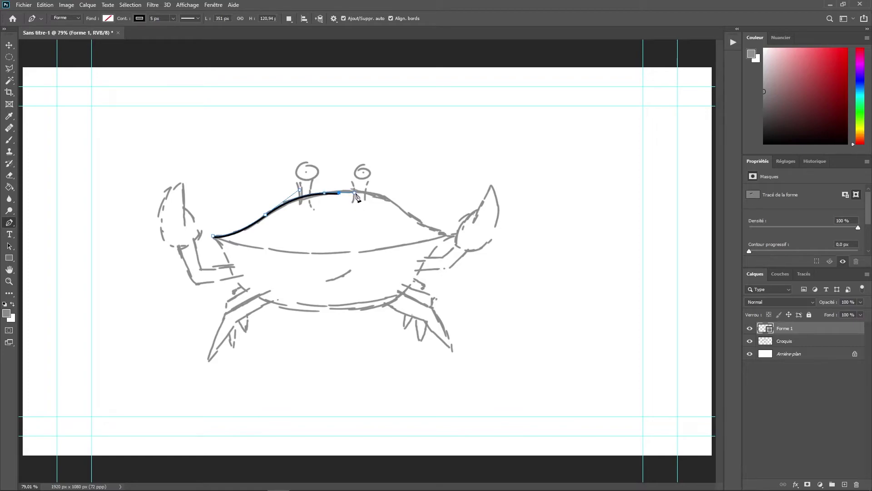
Continue the outline from the shell's left corner down the body's left side to the bottom middle, and adjust its curves.
left_click(214, 236)
key("ctrl+z")
left_click(214, 236)
left_click(213, 237, "alt")
left_click_drag(244, 289, 262, 326)
left_click_drag(328, 307, 350, 308)
left_click_drag(227, 255, 215, 249)
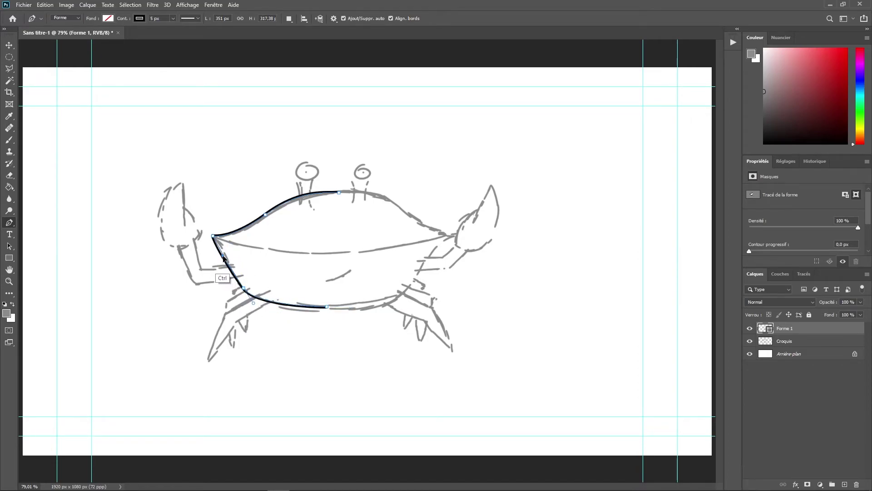
left_click_drag(254, 303, 262, 308)
left_click(400, 325, "ctrl")
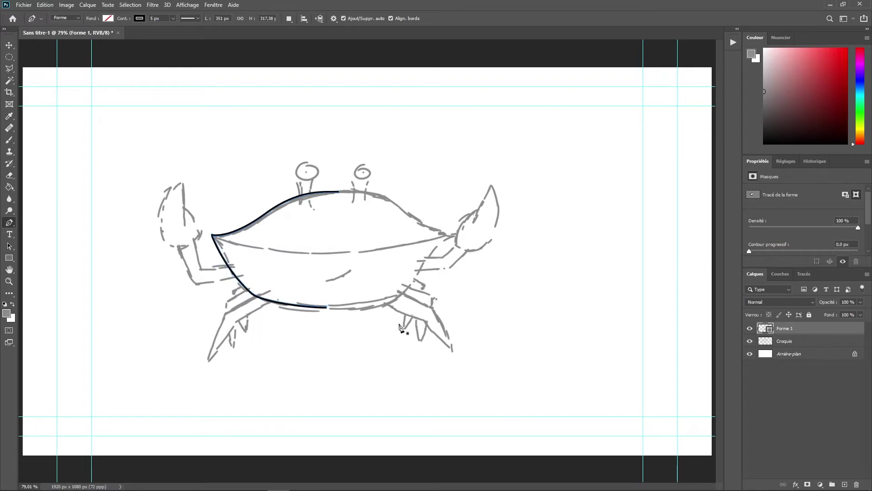
Trace the left half of the shell's lower edge as a separate curve from the left corner to the middle.
left_click(212, 234)
left_click_drag(334, 253, 424, 254)
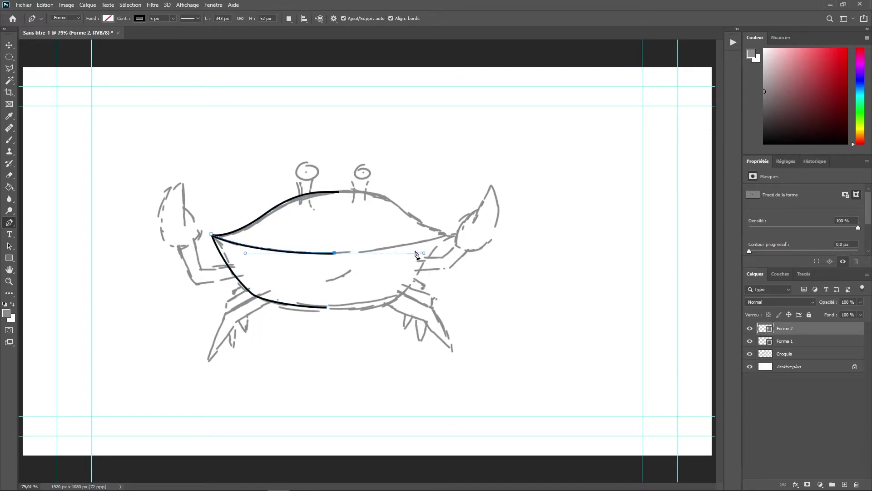
Finish the open path, then rasterize the two shape layers Forme 1 and Forme 2 and merge them into one layer.
left_click(401, 244, "ctrl")
left_click(805, 340, "shift")
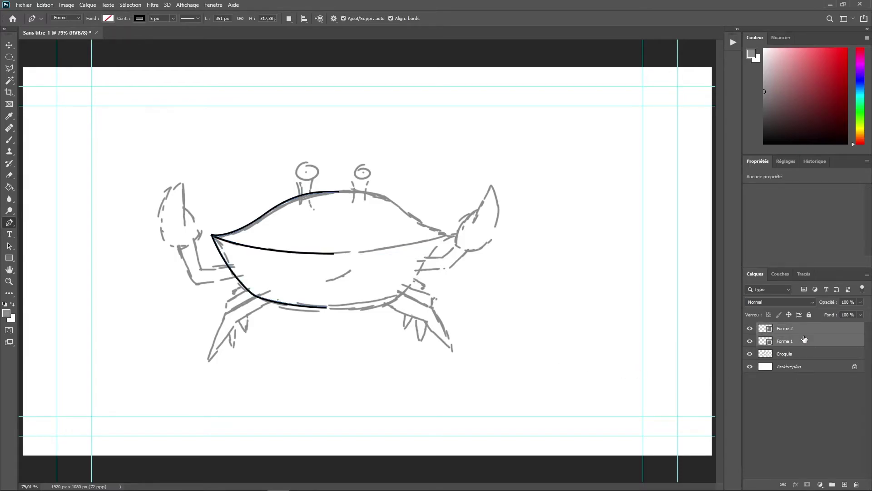
right_click(805, 340)
left_click(820, 321)
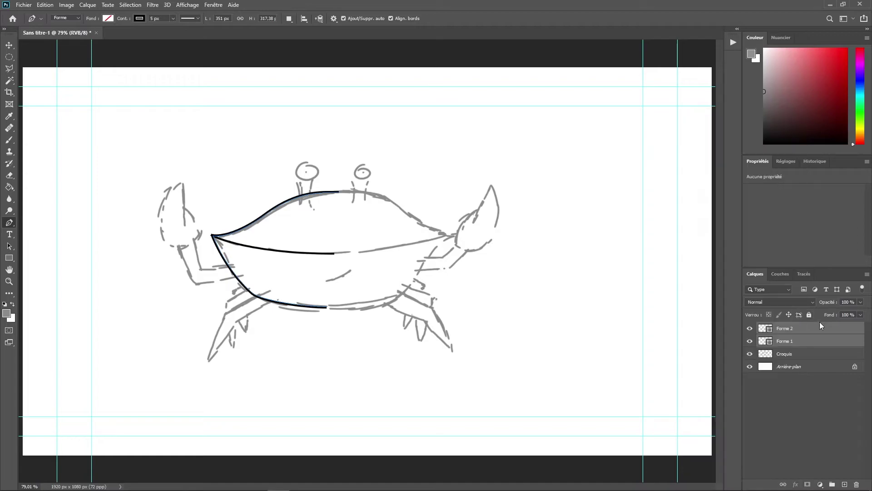
right_click(794, 329)
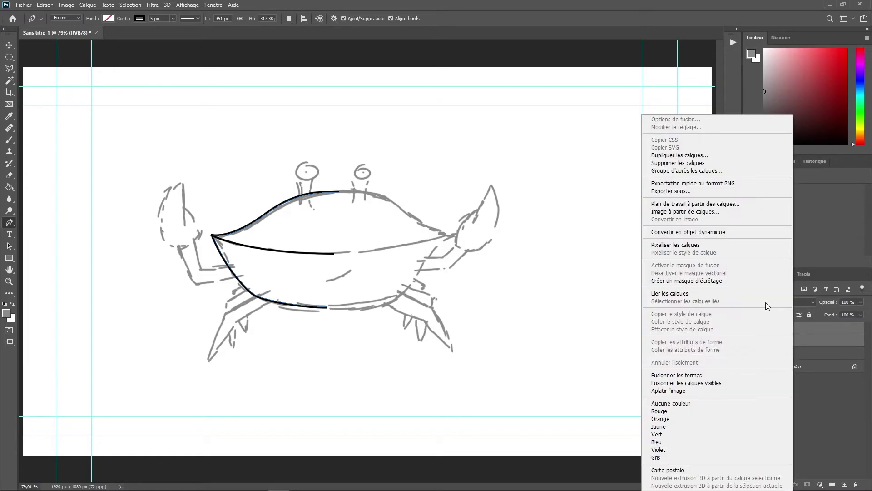
left_click(700, 245)
right_click(787, 332)
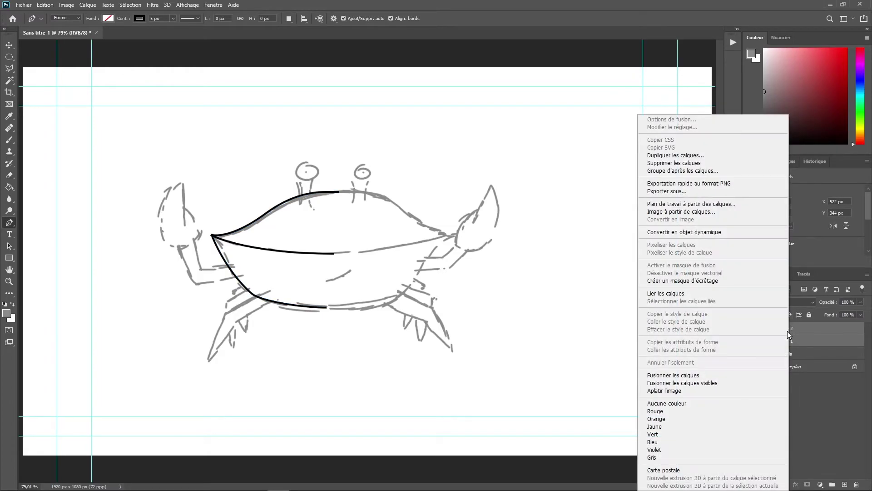
left_click(709, 375)
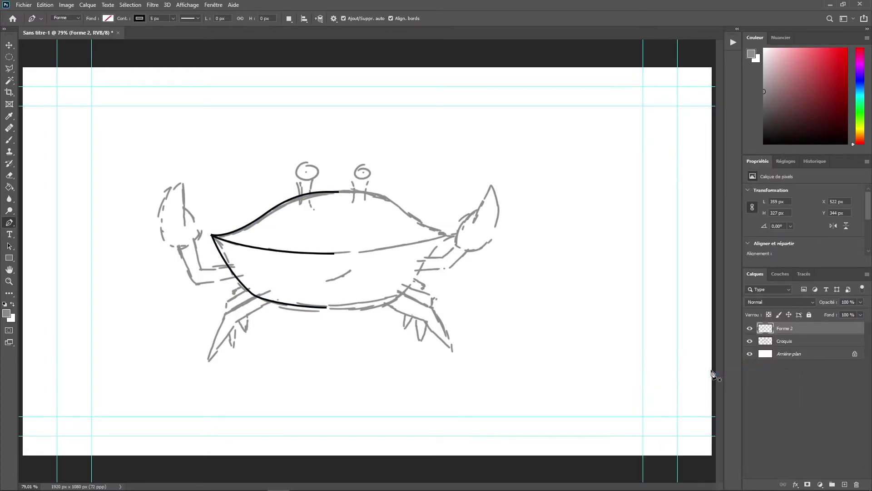
Duplicate the merged half-body outline layer and hide the Croquis sketch layer.
left_click(750, 341)
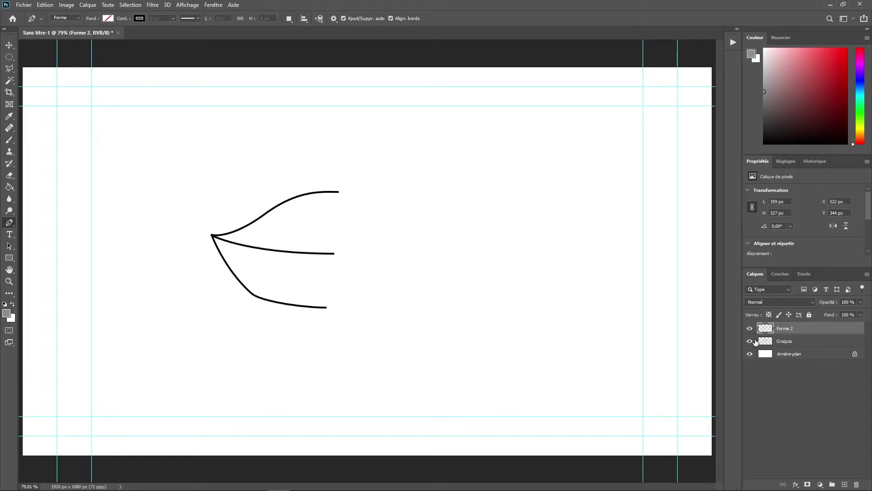
left_click(750, 341)
right_click(782, 331)
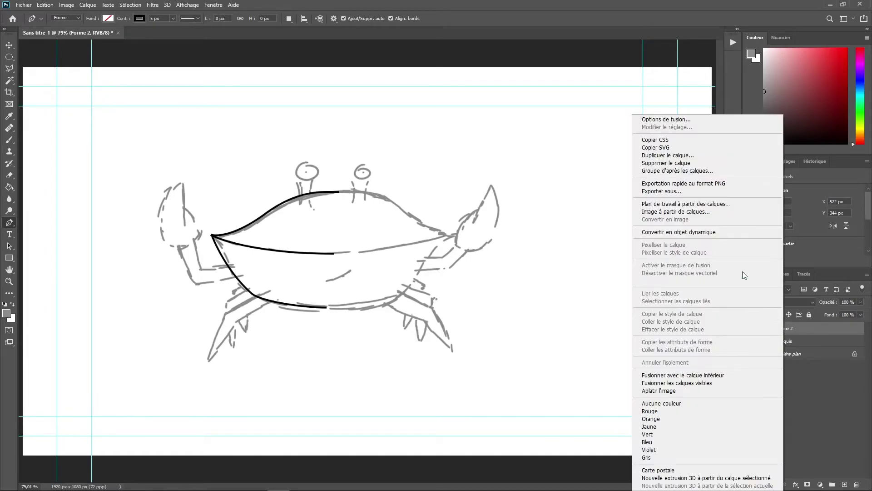
left_click(680, 159)
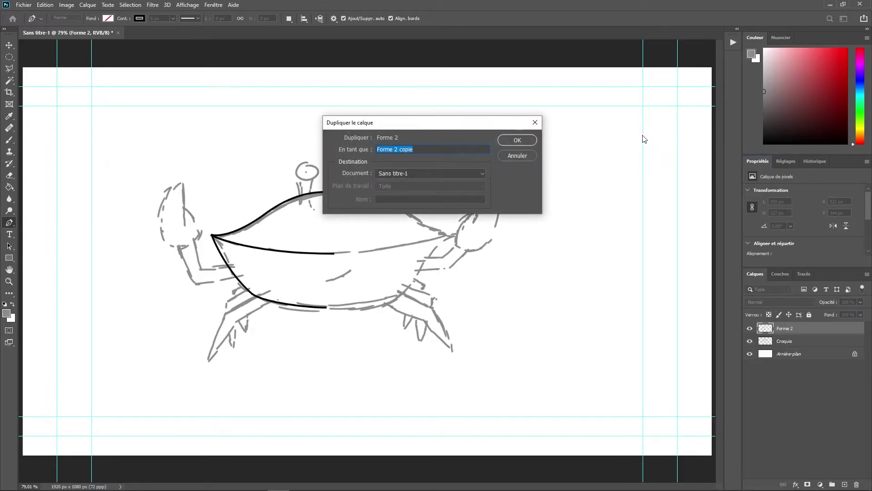
key("Return")
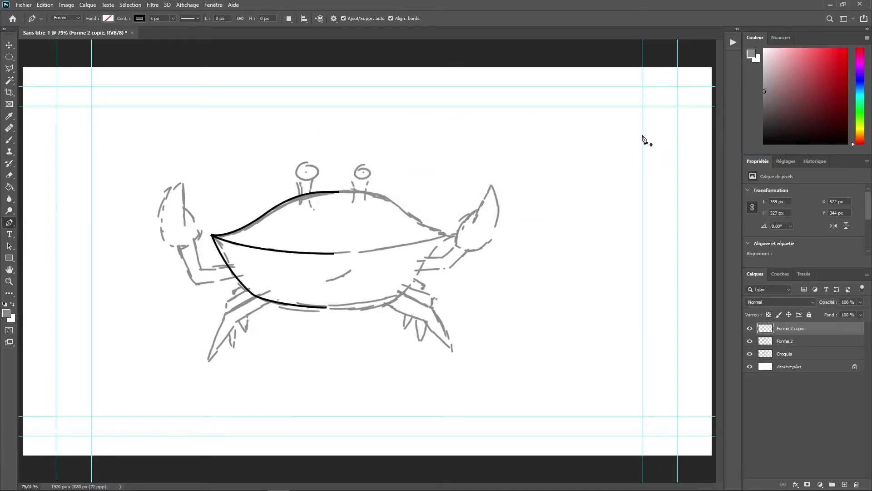
left_click(750, 354)
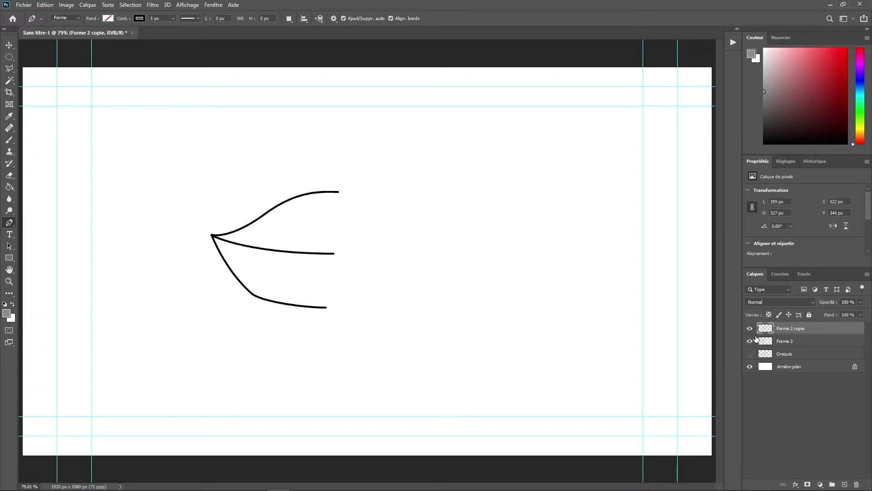
Flip the duplicated outline horizontally with Free Transform and move it right until its curves join the original half.
key("v")
mouse_move(331, 255)
left_mouse_down()
mouse_move(388, 253)
mouse_move(334, 256)
left_mouse_up()
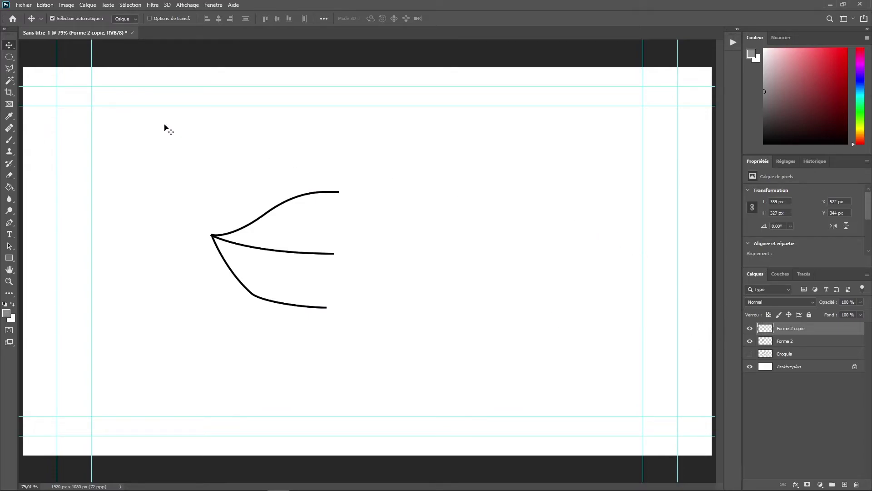
left_click(10, 58)
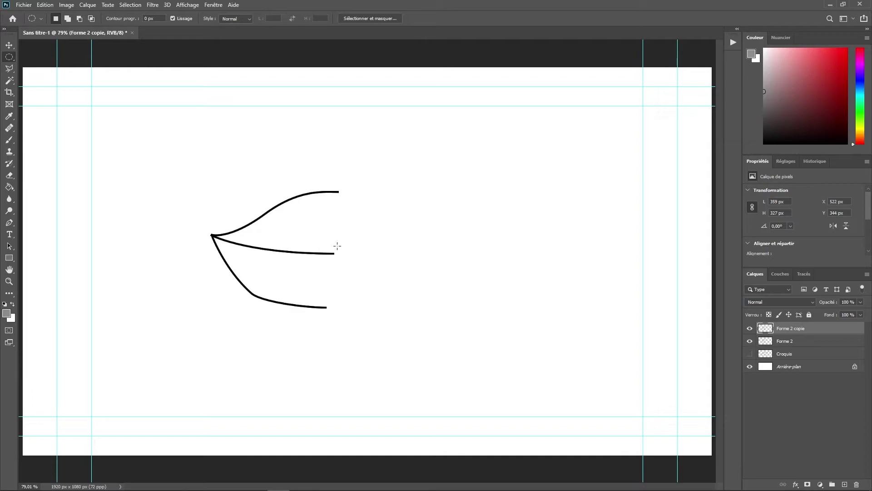
right_click(309, 260)
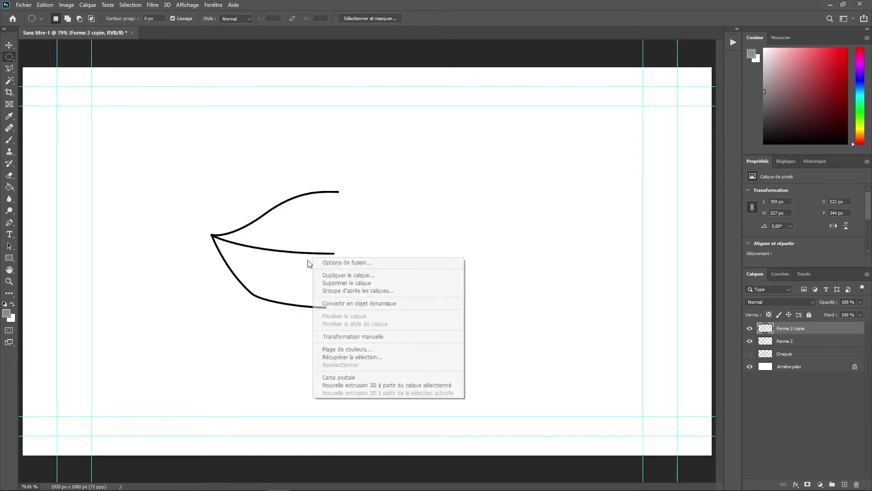
left_click(378, 338)
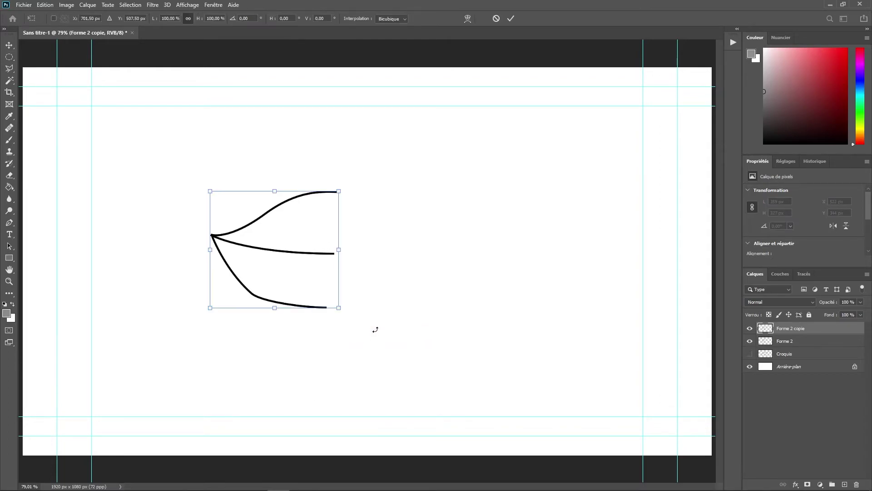
right_click(266, 253)
left_click(331, 405)
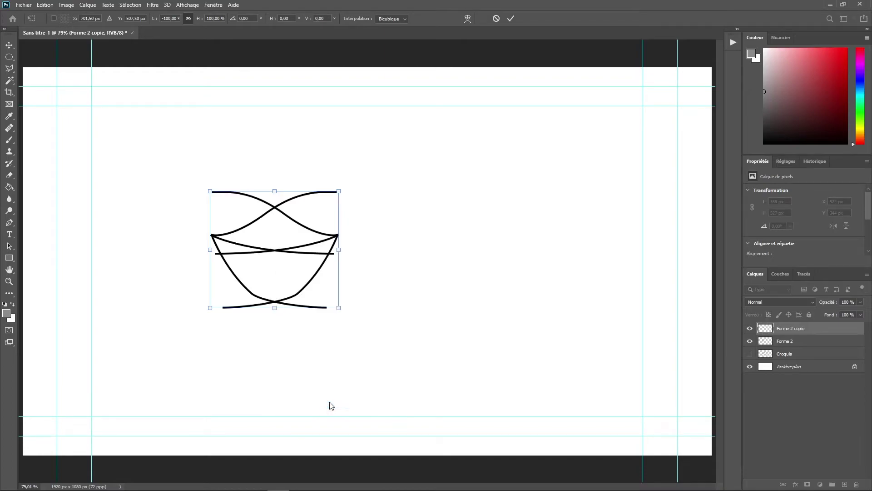
left_click_drag(273, 252, 376, 248)
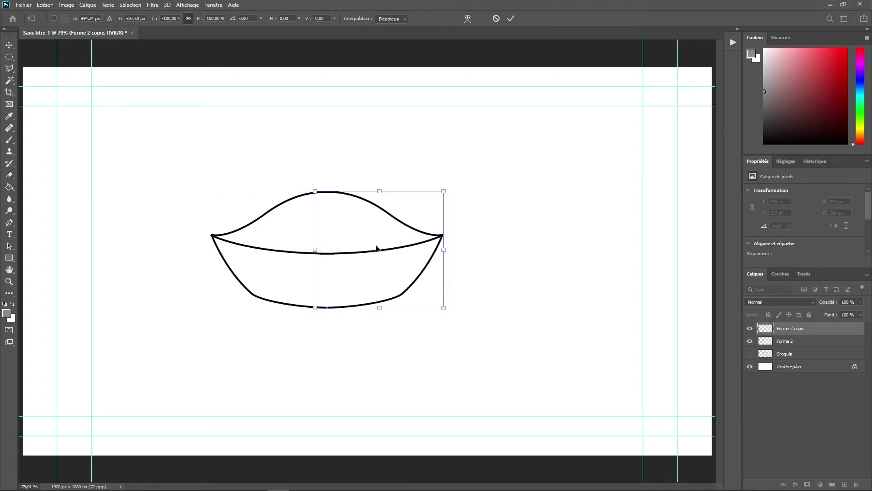
key("Return")
key("m")
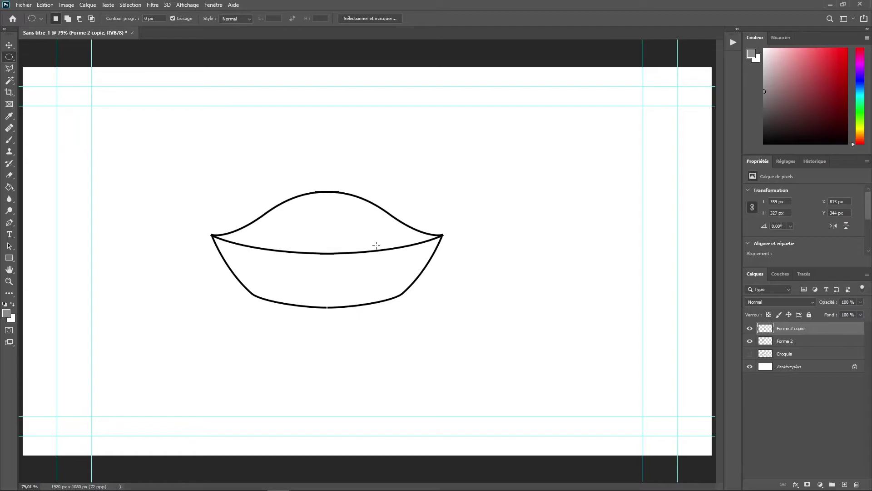
Fill the small gap at the middle of the body's bottom edge with a black brush.
key("ctrl+plus")
key("ctrl+plus")
key("ctrl+plus")
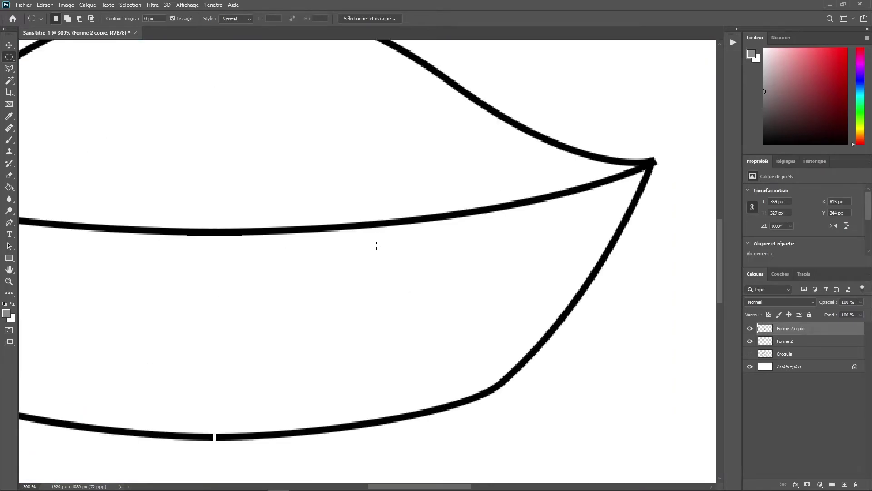
left_click_drag(271, 346, 475, 245)
key("b")
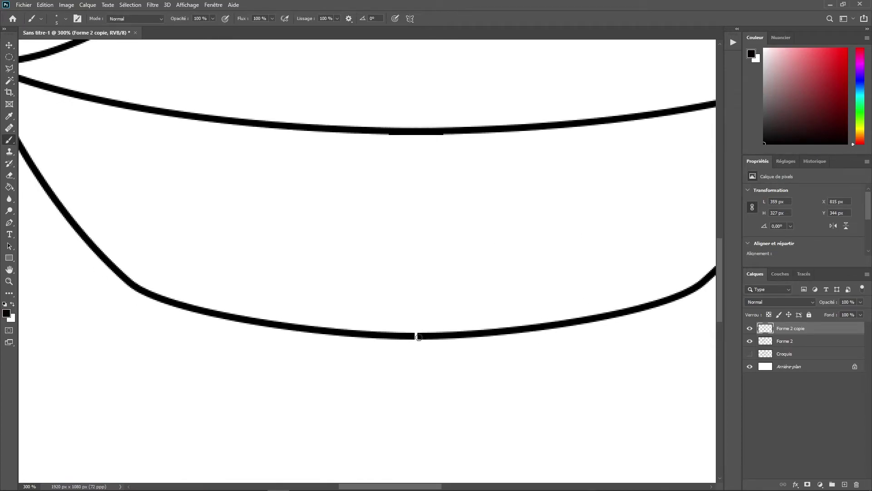
mouse_move(414, 335)
left_mouse_down()
mouse_move(423, 336)
mouse_move(415, 337)
left_mouse_up()
Erase the overlapping line ends at the top middle of the shell on both outline layers.
scroll(444, 310, "up", 6)
key("e")
left_click_drag(400, 209, 411, 181)
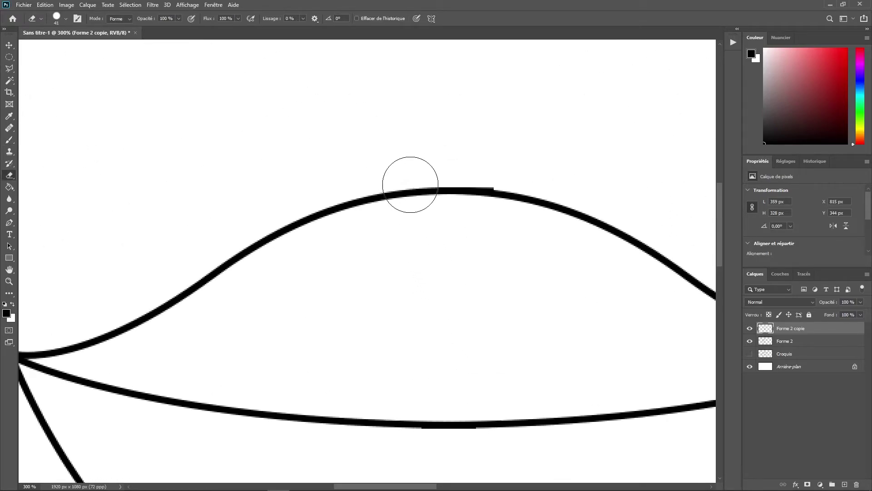
left_click(800, 340)
mouse_move(500, 174)
left_mouse_down()
mouse_move(479, 160)
mouse_move(502, 156)
mouse_move(510, 113)
left_mouse_up()
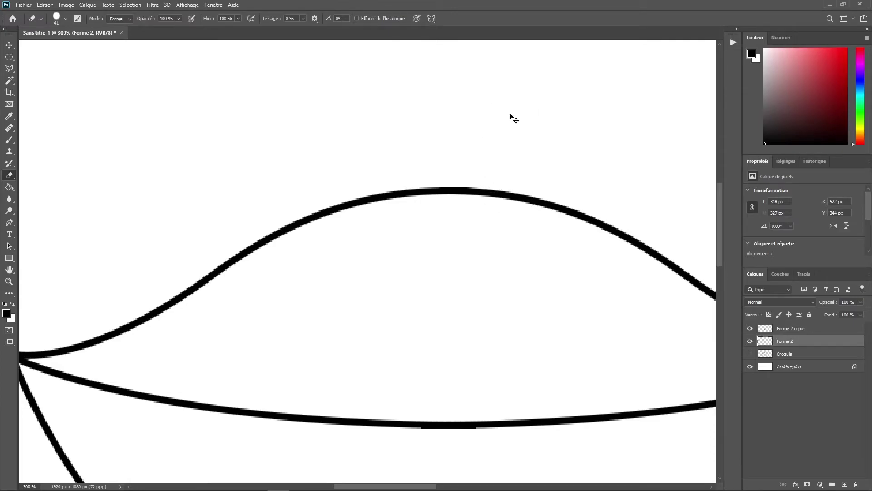
key("ctrl+0")
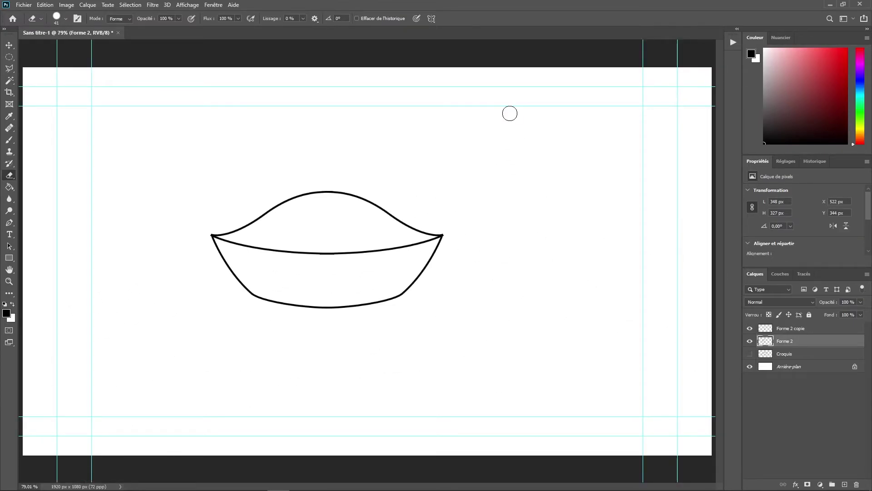
Erase the protruding line ends at the shell's right and left corners with a small eraser, on the matching outline layers.
key("ctrl+plus")
key("ctrl+plus")
key("ctrl+plus")
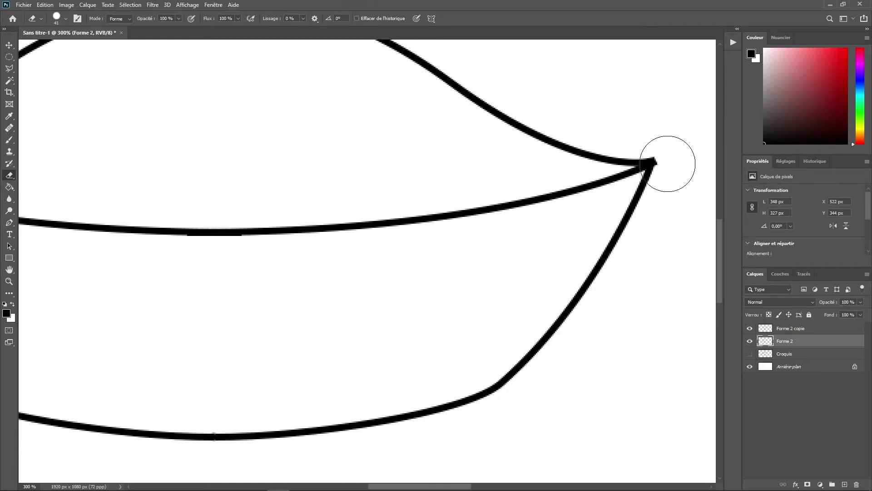
left_click_drag(655, 161, 629, 165)
left_click(802, 328)
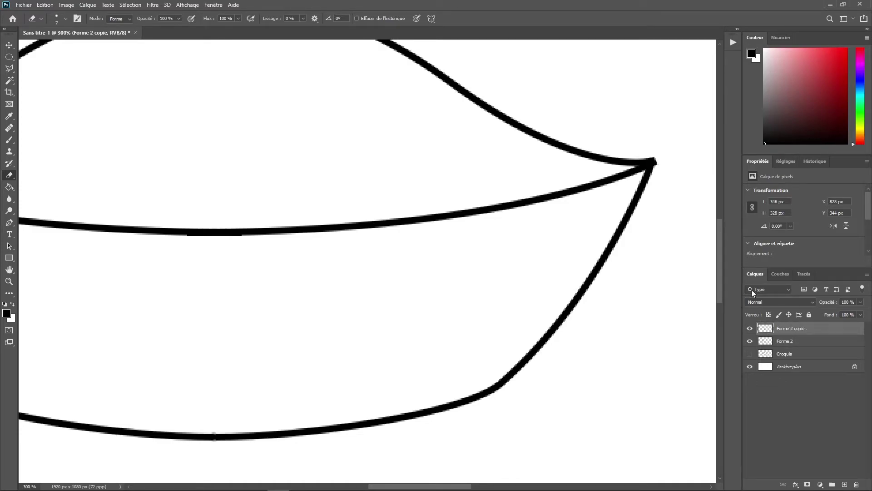
left_click(661, 162)
left_click(788, 341)
left_click_drag(457, 304, 627, 329)
left_click_drag(32, 246, 420, 274)
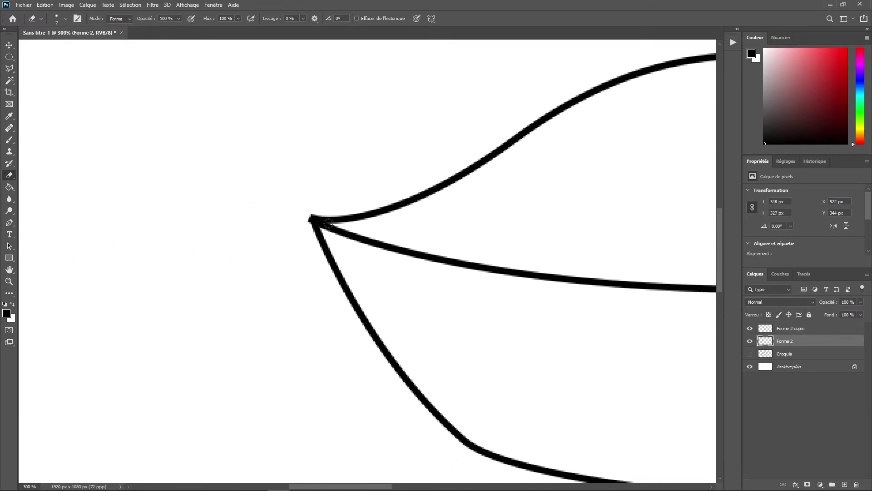
left_click(306, 222)
key("ctrl+0")
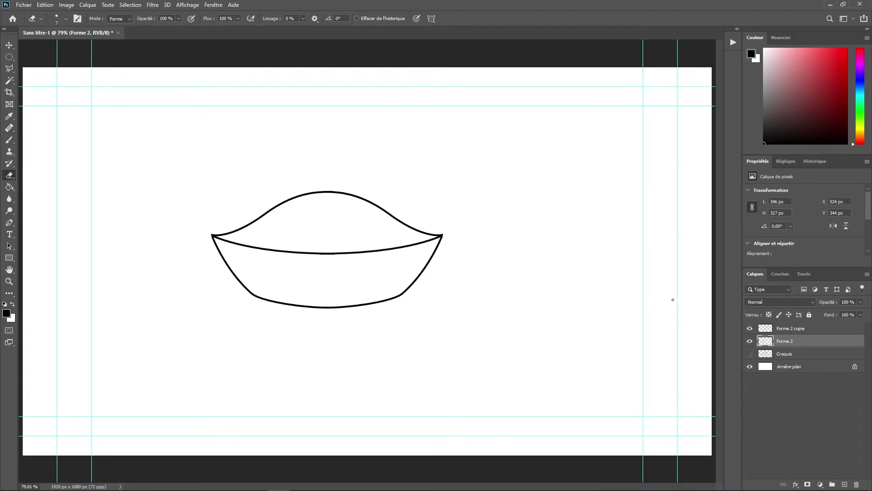
Merge the two body halves into one layer named Corps and show the Croquis sketch layer again.
left_click(797, 330)
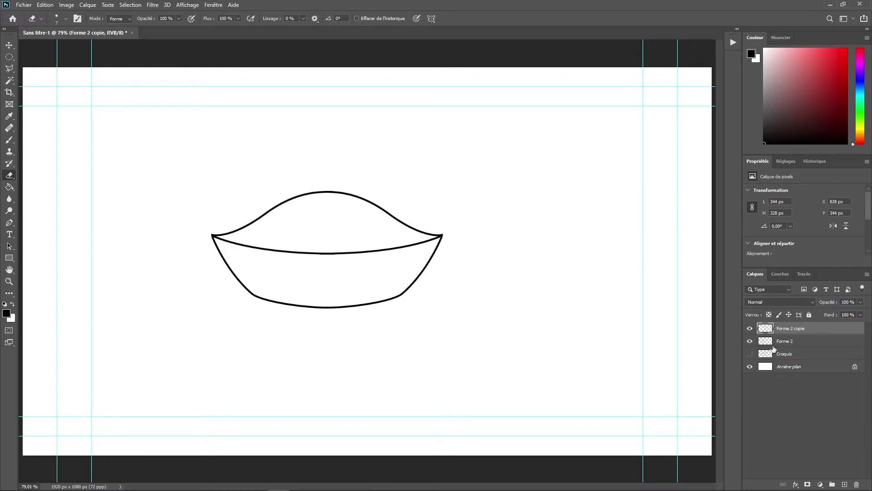
key("ctrl+e")
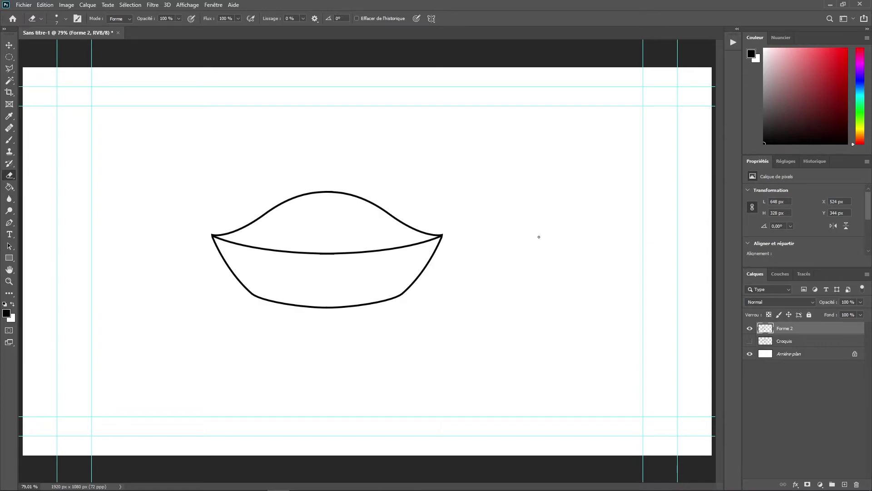
left_click(750, 342)
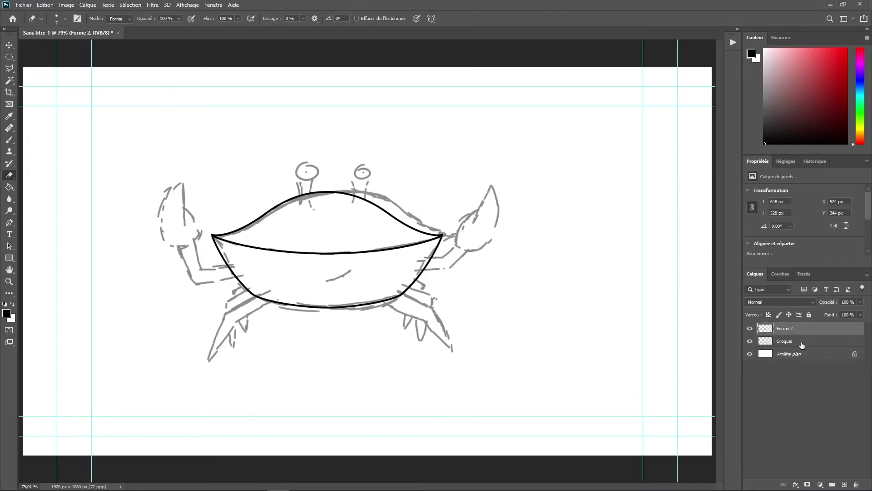
type("Corps")
key("Return")
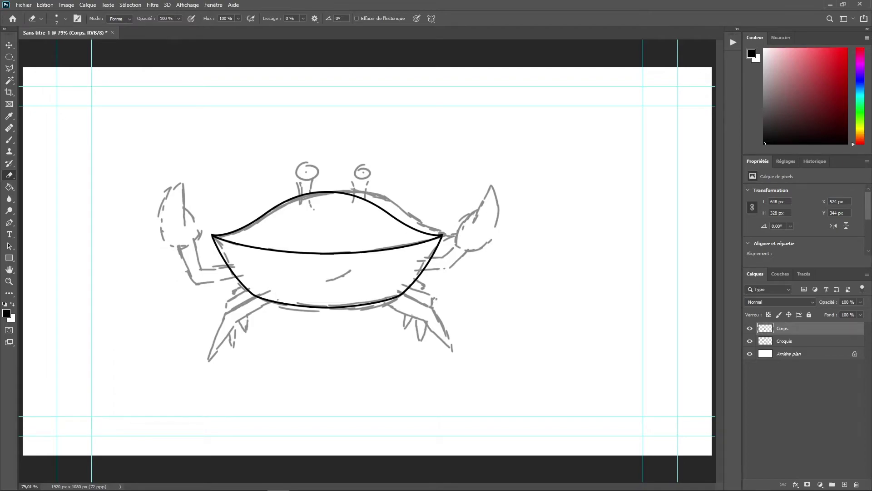
Trace the crab's left claw with the Pen tool as an unfilled curved shape with a 5 px outline.
key("p")
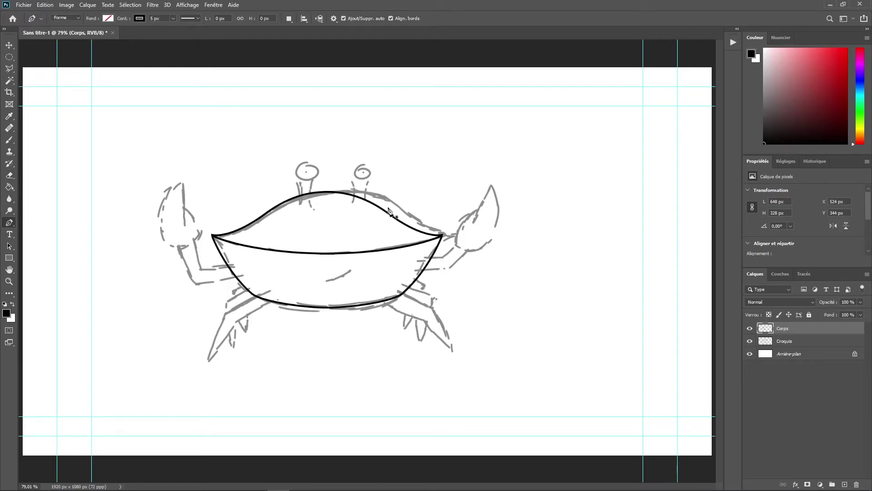
key("ctrl+plus")
key("ctrl+plus")
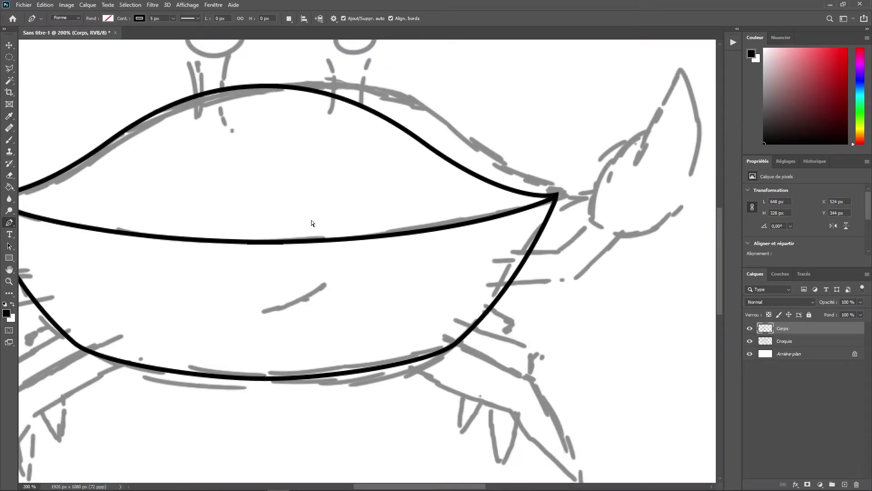
left_click_drag(146, 293, 466, 260)
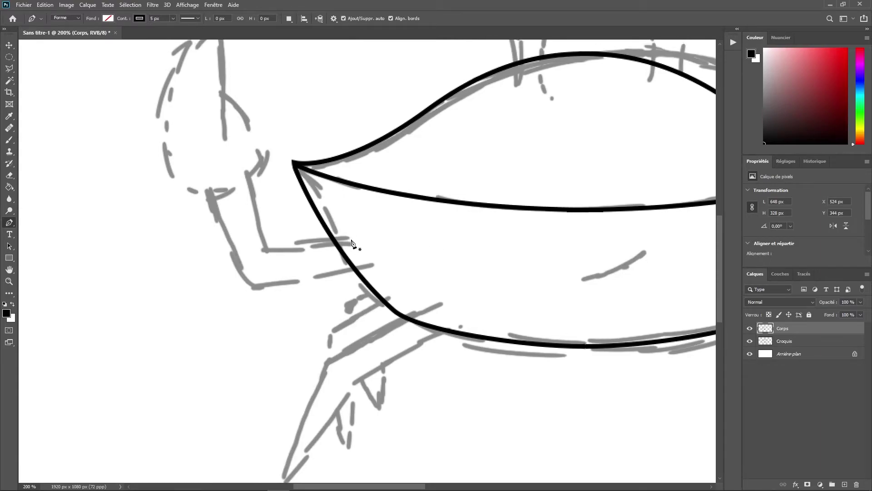
left_click_drag(336, 224, 433, 291)
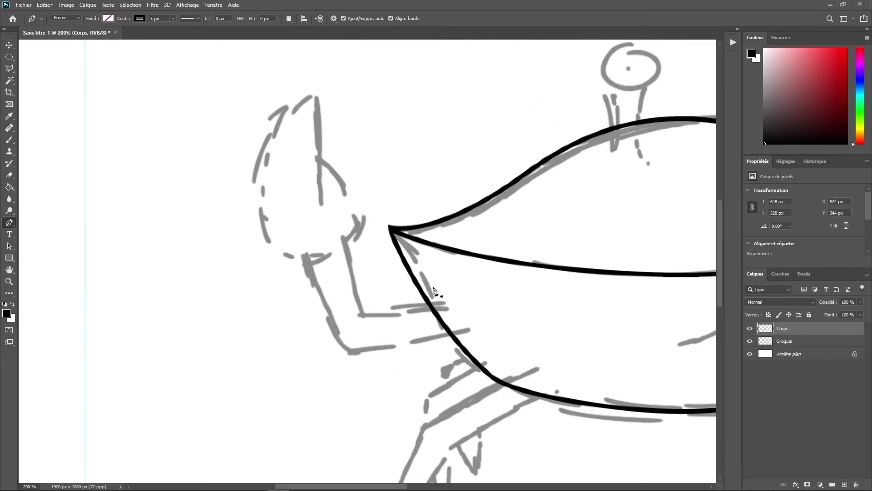
left_click(321, 202)
left_click(317, 94)
left_click_drag(259, 196, 273, 271)
left_click_drag(311, 261, 338, 250)
left_click_drag(314, 162, 262, 110)
left_click(309, 190, "ctrl")
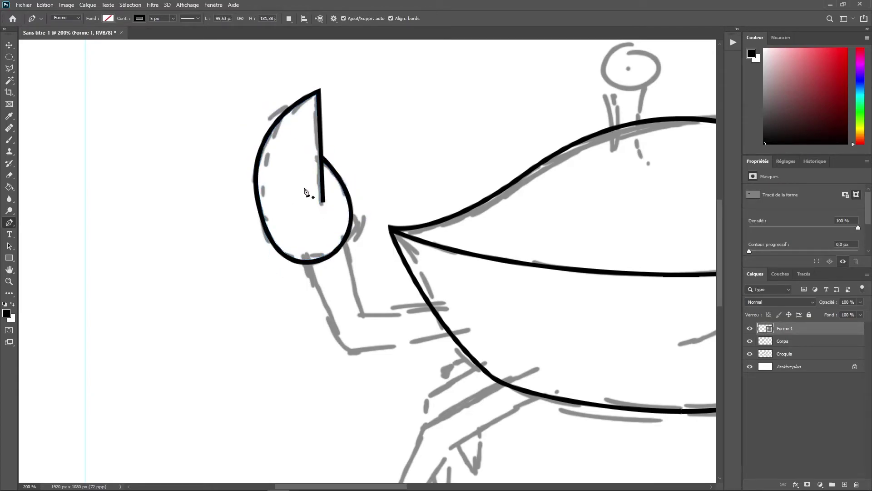
Trace the lower line of the crab's left arm with the Pen tool, from the claw into the shell with a rounded elbow.
left_click(306, 262)
left_click(349, 352)
left_click(471, 330)
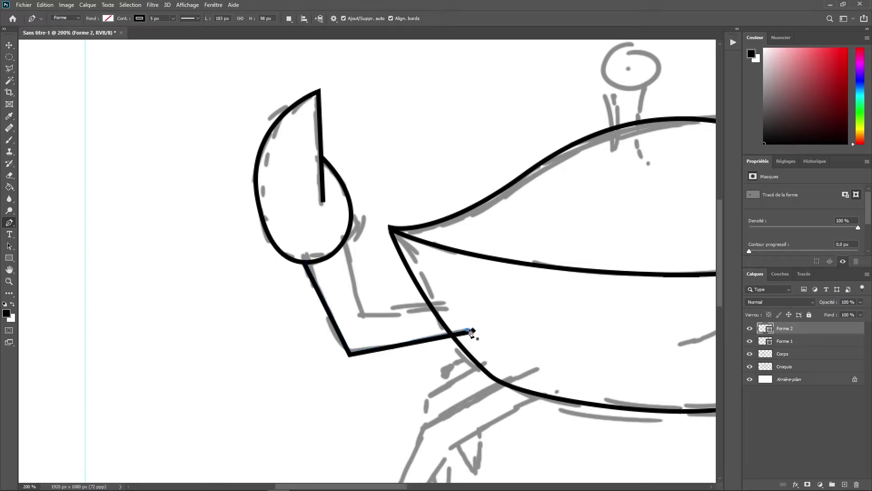
key("ctrl+z")
key("ctrl+z")
left_click(337, 336)
left_click_drag(361, 353, 384, 350)
left_click_drag(337, 355, 344, 355)
left_click(469, 331)
key("Escape")
Trace the upper line of the left arm as a separate path with a rounded elbow, ending inside the shell.
left_click(339, 249)
left_click(359, 303)
left_click_drag(380, 314, 400, 312)
left_click(447, 308)
key("ctrl+0")
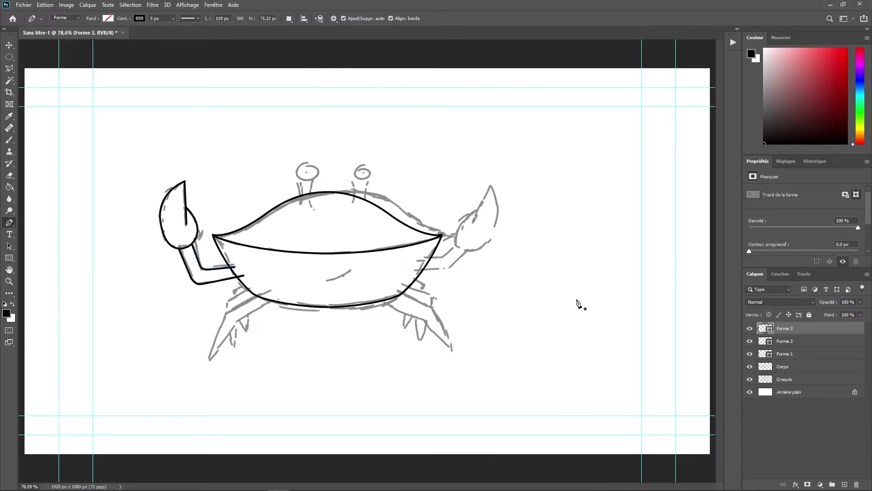
Rasterize the shape layers Forme 1, Forme 2 and Forme 3 and merge them into one claw layer.
left_click(789, 353, "shift")
right_click(787, 347)
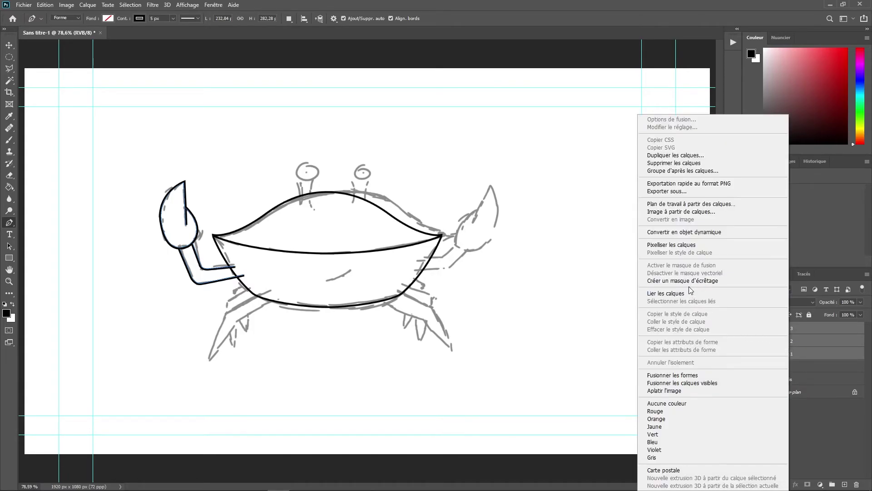
left_click(684, 245)
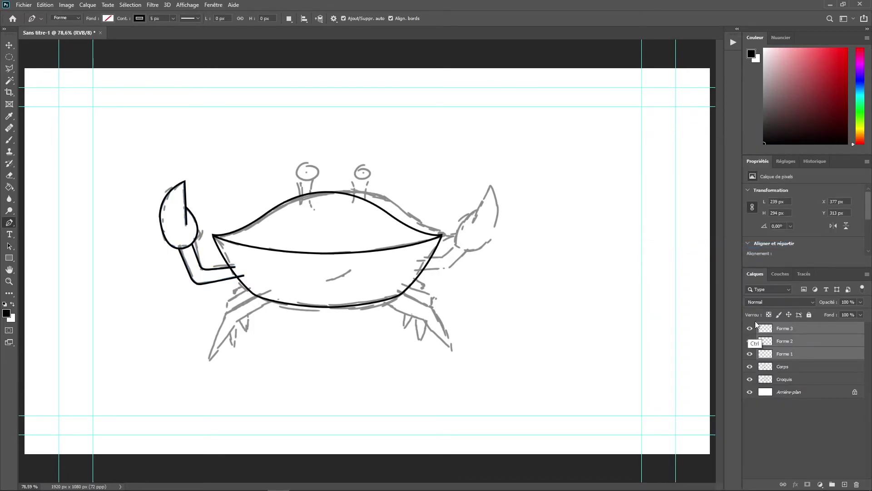
key("ctrl+e")
Duplicate the merged claw layer and place the horizontally flipped copy on the crab's right side, level with the left claw.
right_click(787, 328)
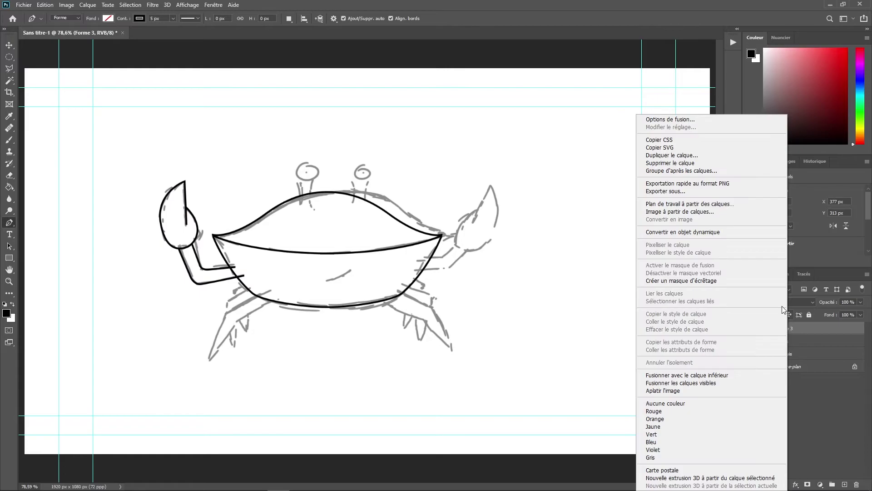
left_click(686, 156)
left_click(512, 141)
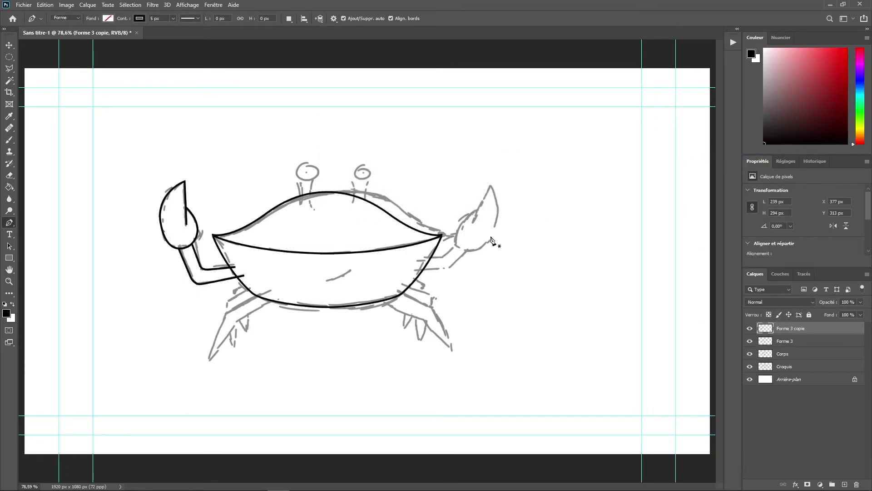
key("m")
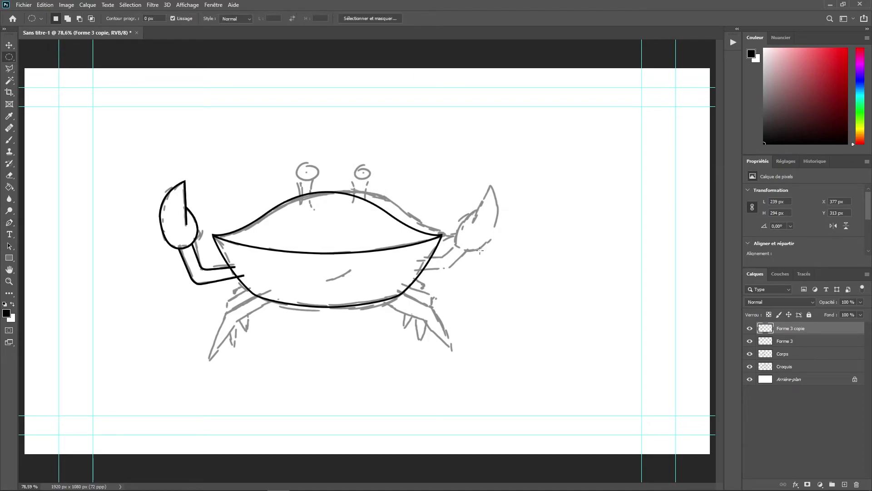
right_click(222, 233)
left_click(261, 312)
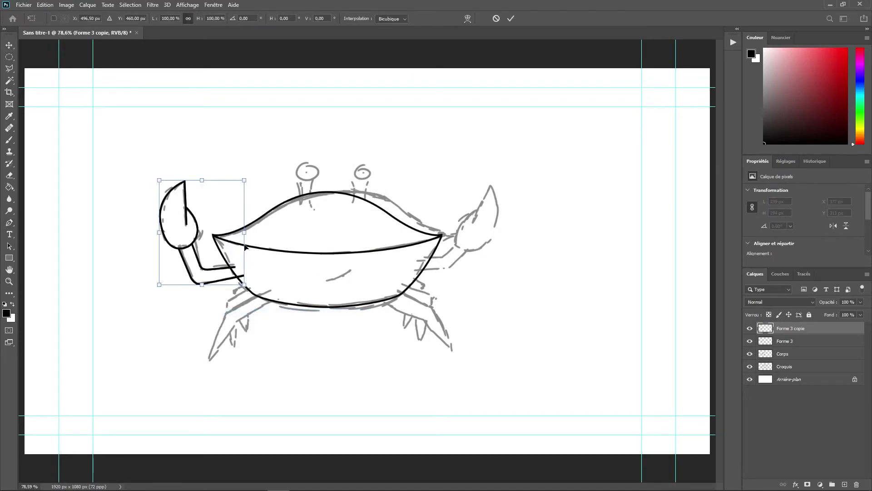
right_click(212, 237)
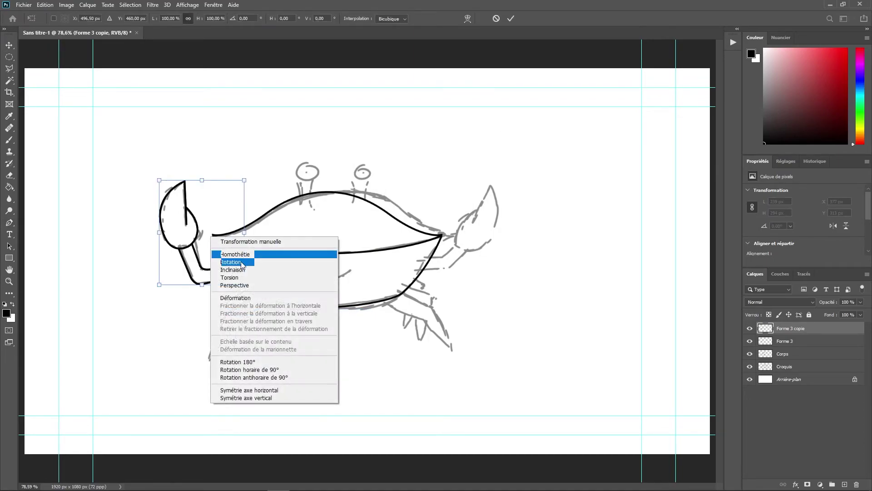
left_click(263, 391)
left_click_drag(209, 263, 461, 251)
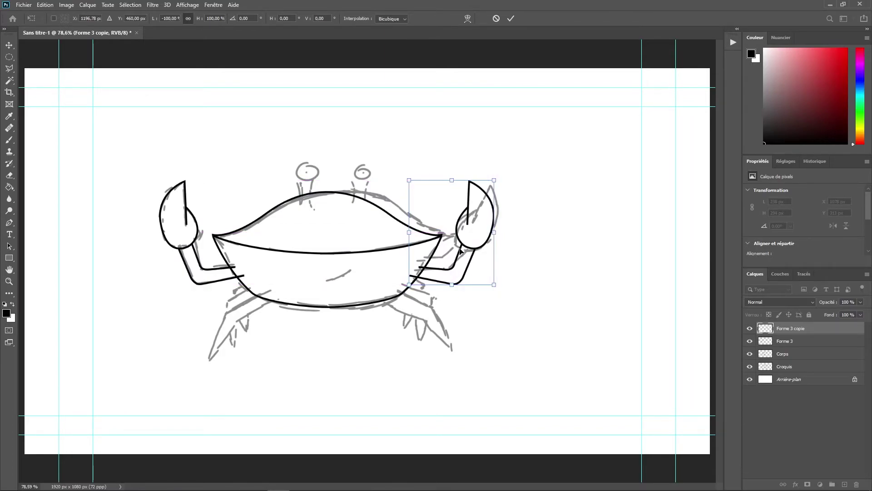
key("Return")
key("m")
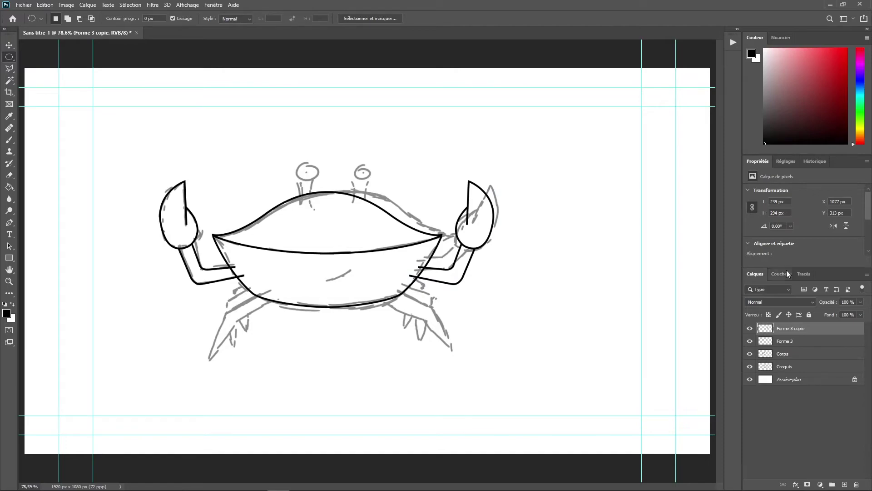
Merge the two claw layers into one and rename it Pinces.
left_click(803, 339, "shift")
key("ctrl+e")
double_click(797, 328)
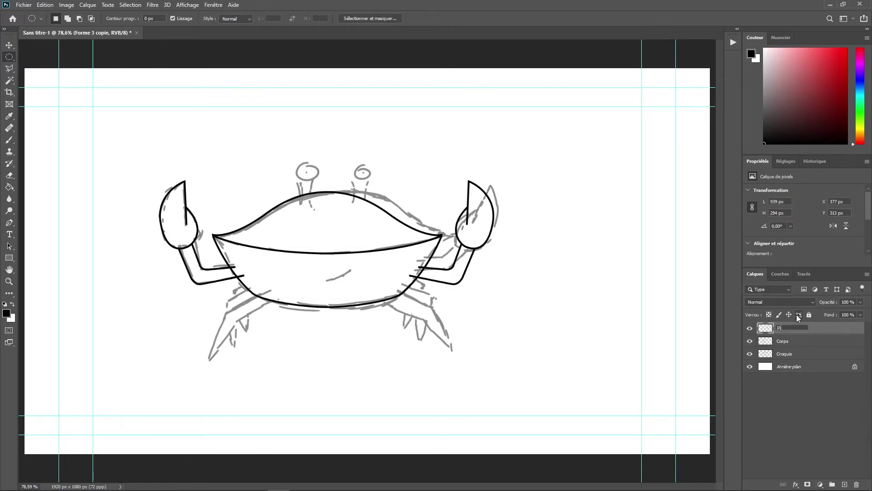
key("Return")
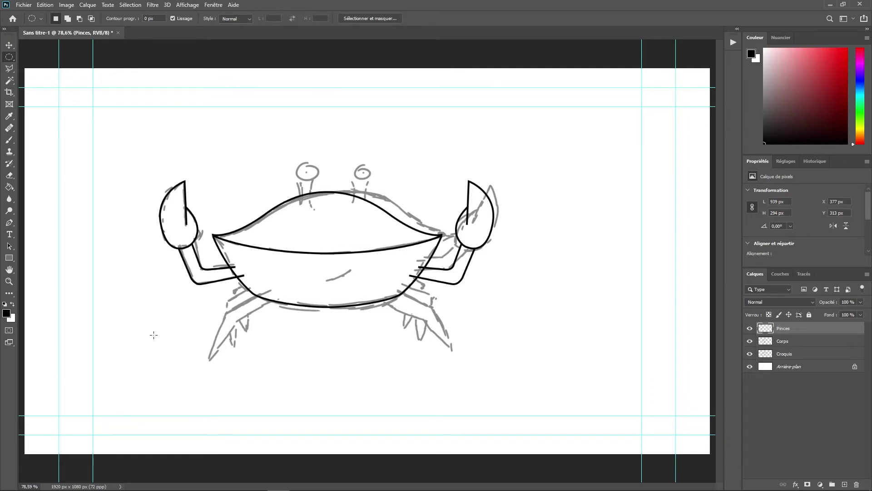
Add a new layer and trace the large front left leg with the Pen tool, from the shell to its pointed tip and back.
key("ctrl+plus")
key("ctrl+plus")
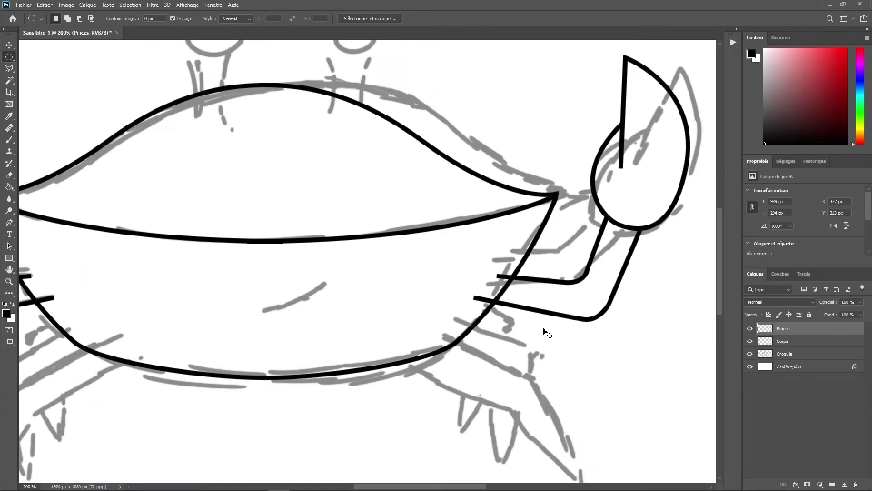
left_click(844, 485)
scroll(610, 390, "left", 10)
scroll(610, 390, "down", 5)
key("p")
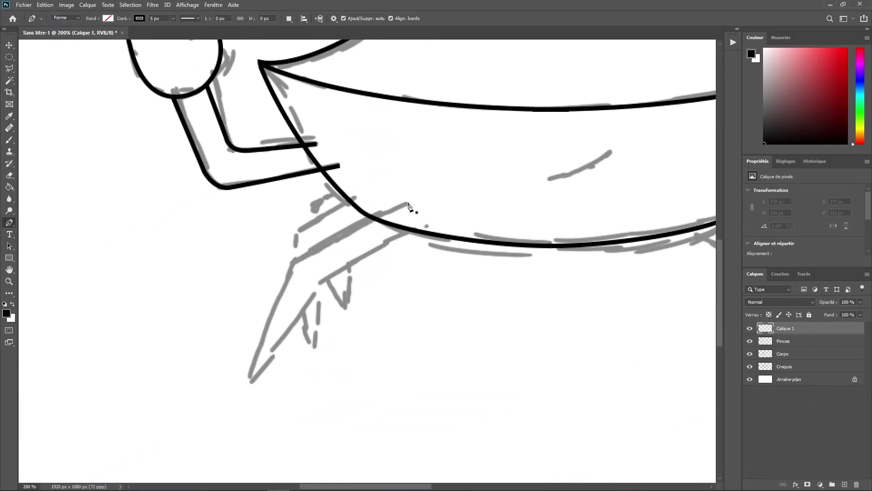
left_click(408, 201)
left_click(308, 251)
left_click_drag(286, 274, 344, 268)
left_click(249, 381)
left_click(311, 298)
left_click(427, 226)
key("Escape")
Trace the second left leg behind the front leg, with a rounded knee and a pointed tip.
left_click(357, 194)
left_click(309, 223)
left_click_drag(295, 242, 296, 251)
left_click(295, 255)
left_click(313, 376)
left_click(322, 285)
key("Escape")
Trace the third, rearmost left leg, with a rounded knee and a pointed tip.
left_click(340, 190)
left_click(318, 199)
left_click(318, 213)
left_click(346, 307)
left_click(353, 266)
key("Escape")
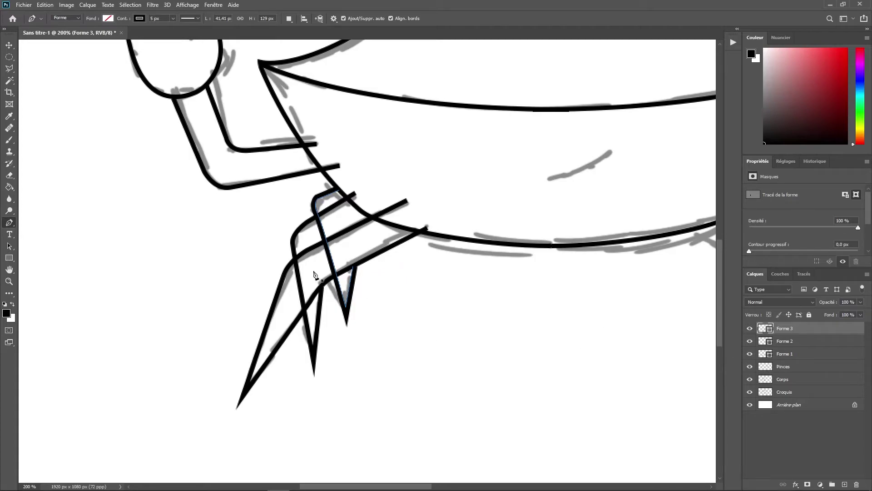
Reorder the leg layers as Forme 1, Forme 2, Forme 3 from top to bottom and rasterize all three.
left_click_drag(790, 354, 805, 342)
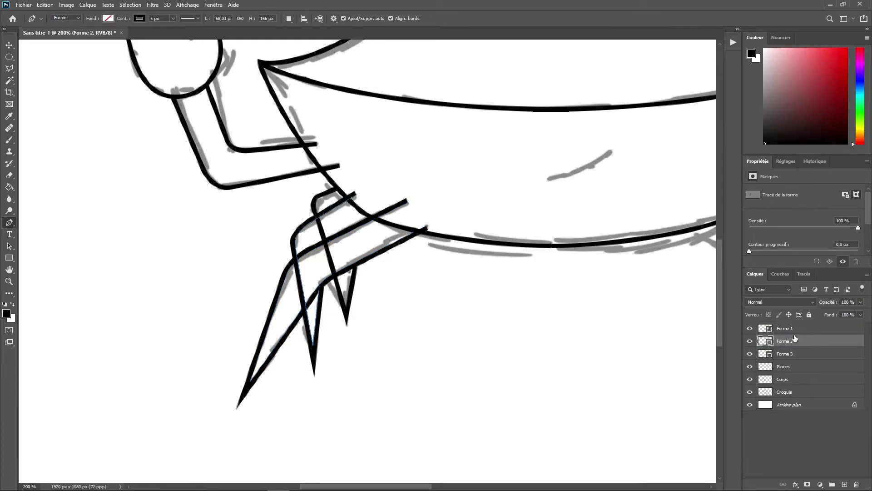
left_click(788, 329, "ctrl")
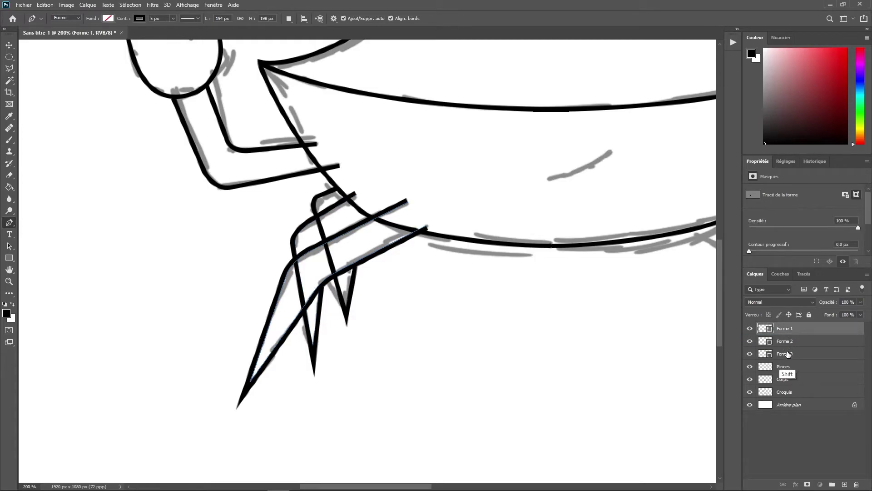
left_click(789, 354, "ctrl")
right_click(793, 345)
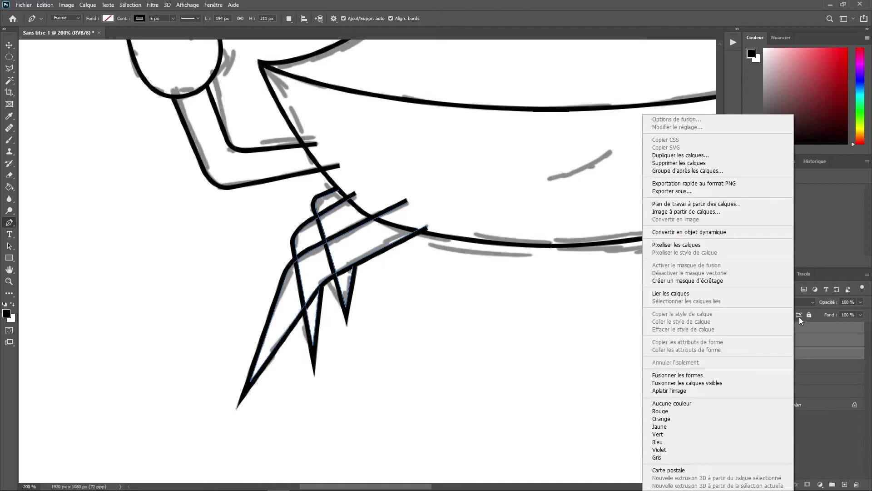
left_click(681, 245)
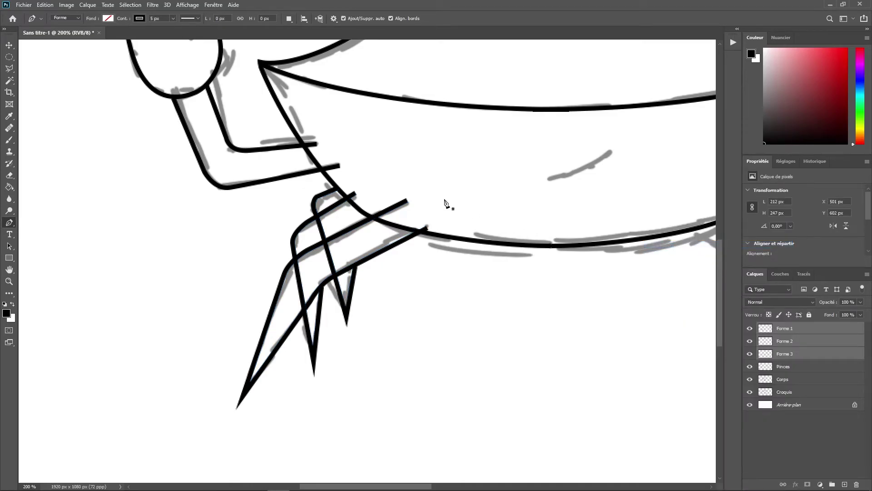
Erase the parts of the second and third legs that cross the front leg, on layers Forme 2 and Forme 3.
left_click(789, 437)
key("e")
left_click(765, 337)
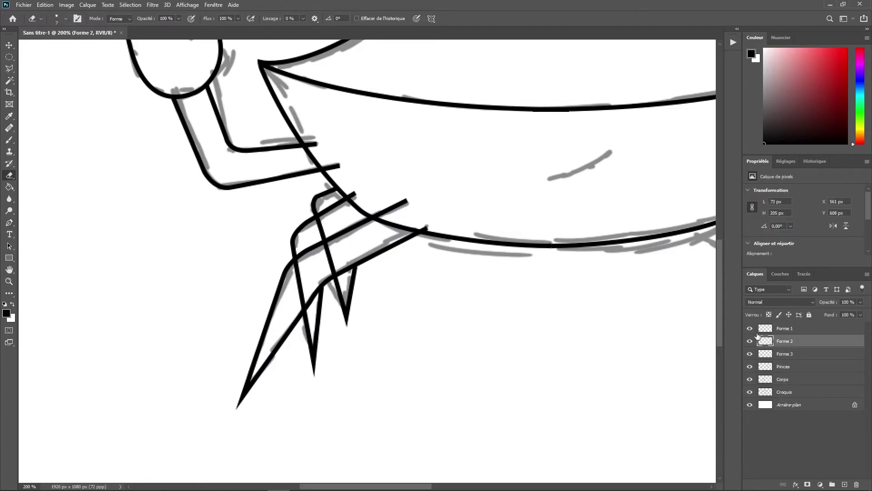
left_click_drag(301, 260, 301, 296)
left_click(779, 357)
mouse_move(323, 253)
left_mouse_down()
mouse_move(329, 246)
mouse_move(334, 268)
left_mouse_up()
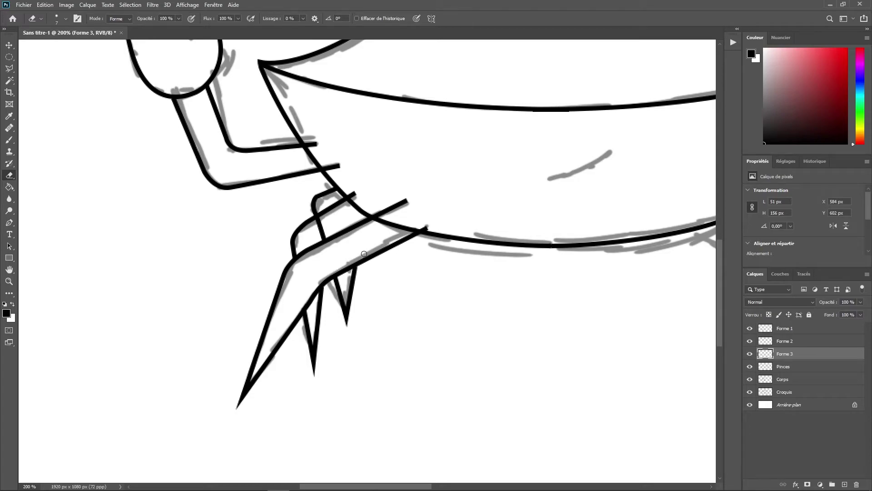
Erase the leftover part of the third leg that crosses the second leg, on layer Forme 3.
left_click_drag(593, 223, 468, 218)
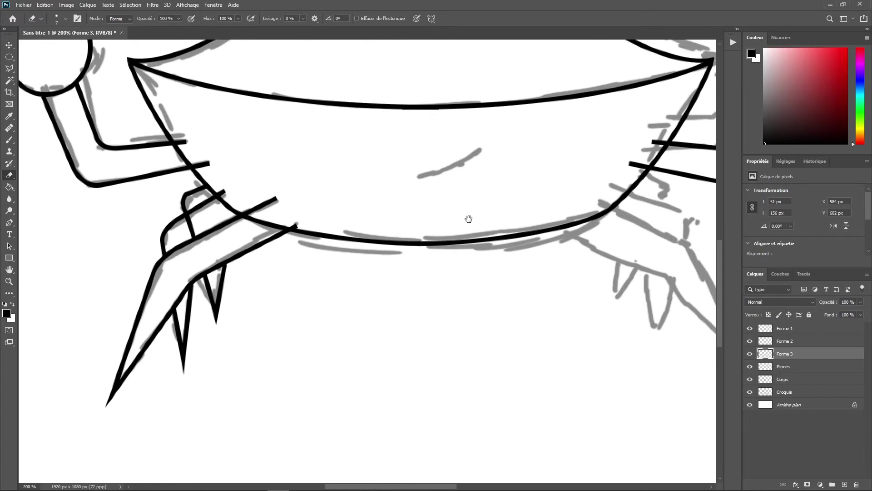
left_click(808, 333)
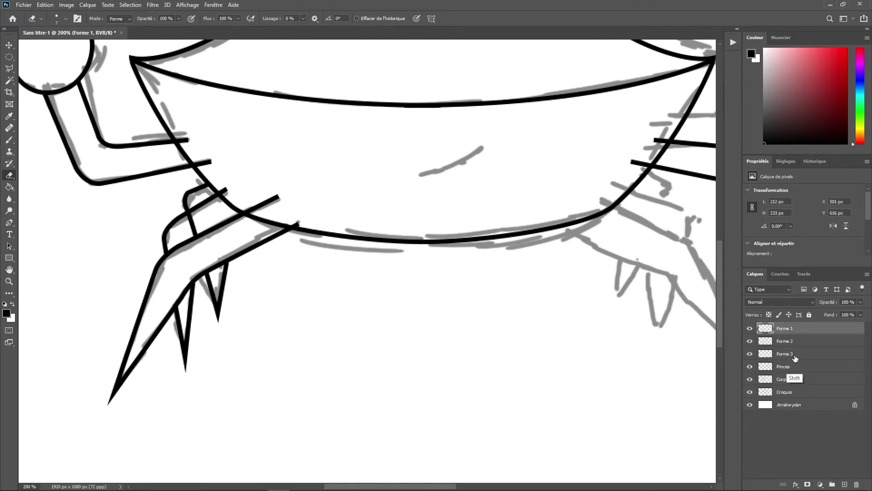
left_click(800, 353, "shift")
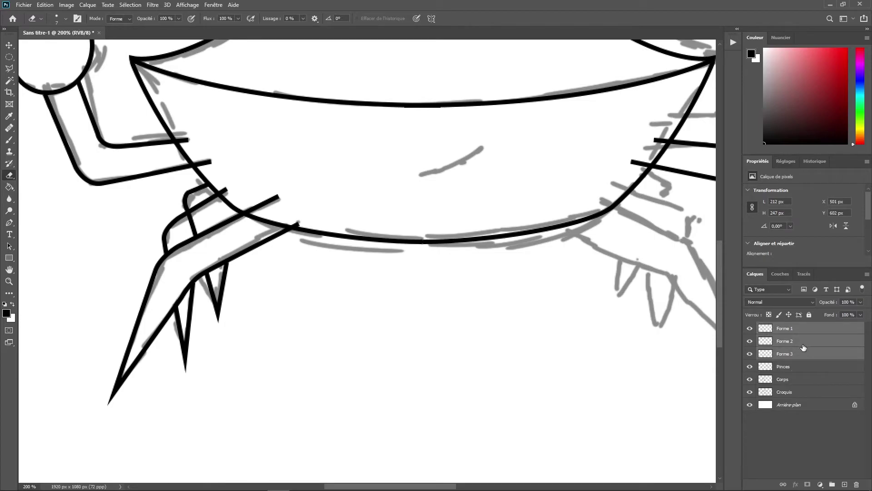
left_click(800, 345)
left_click(798, 354)
mouse_move(188, 222)
left_mouse_down()
mouse_move(193, 217)
mouse_move(196, 231)
left_mouse_up()
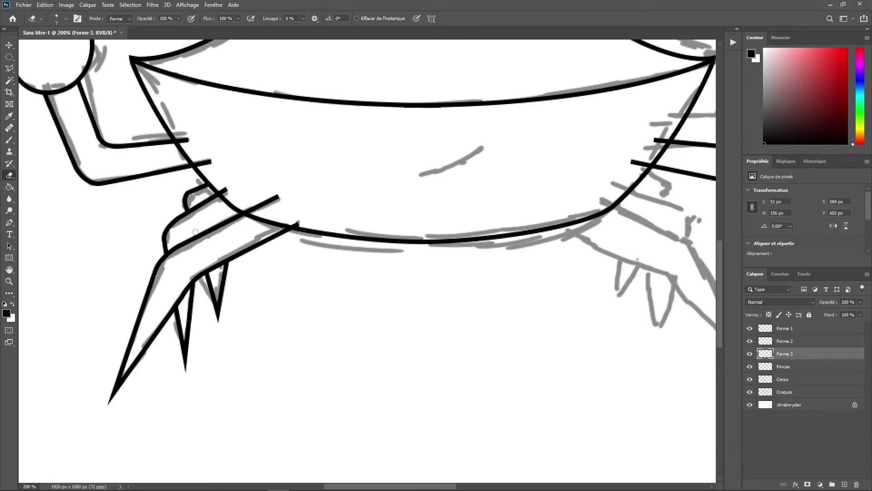
Merge the three leg layers into one and duplicate the merged layer.
left_click(790, 332, "shift")
key("ctrl+e")
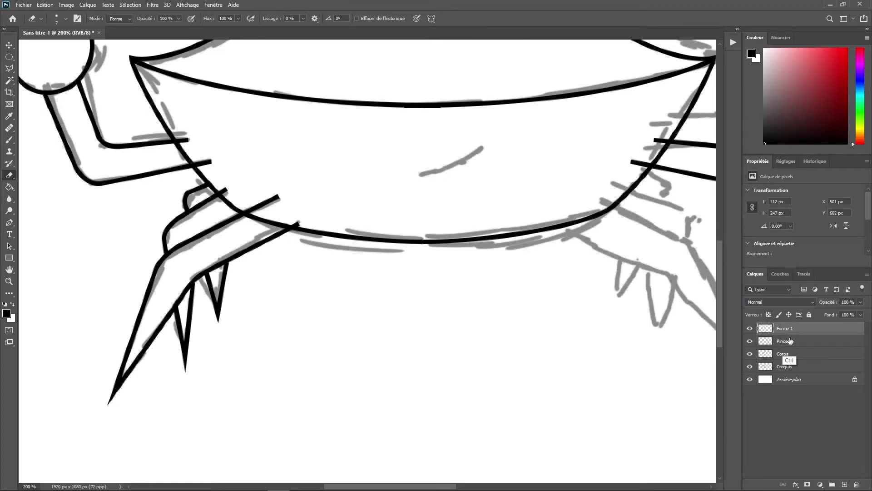
right_click(780, 334)
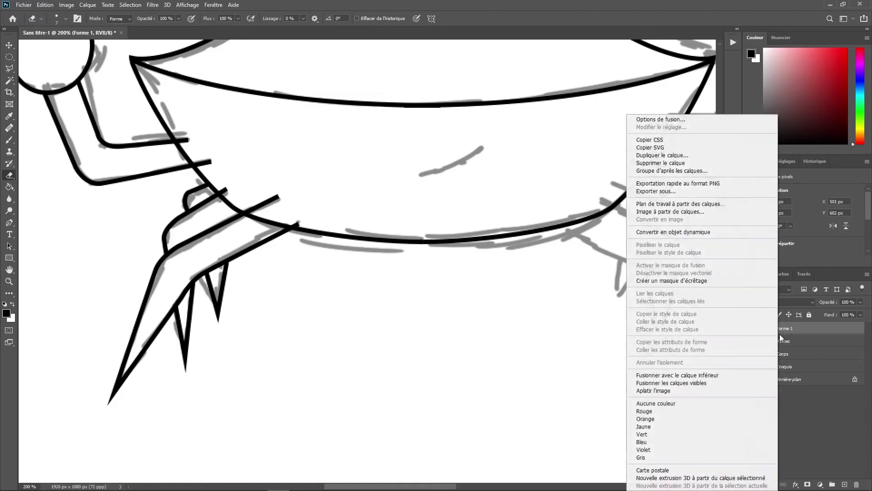
left_click(682, 156)
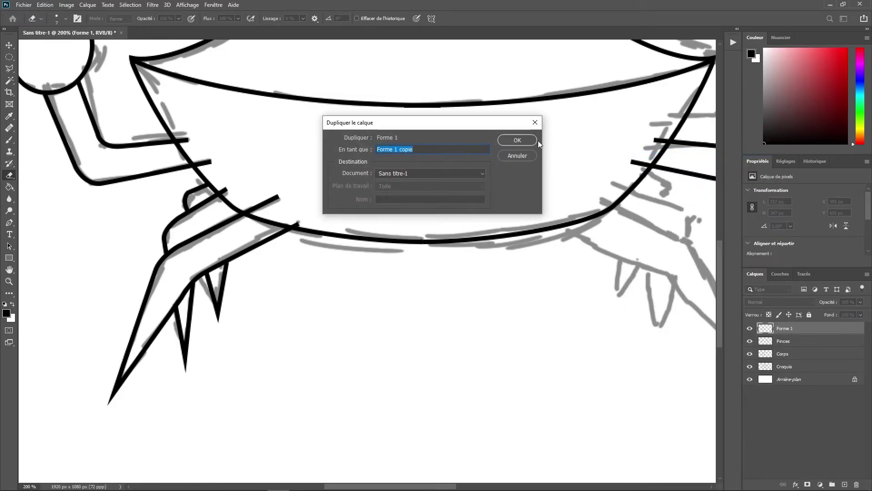
left_click(522, 140)
Flip the duplicated legs horizontally and move them under the right side of the shell.
key("ctrl+0")
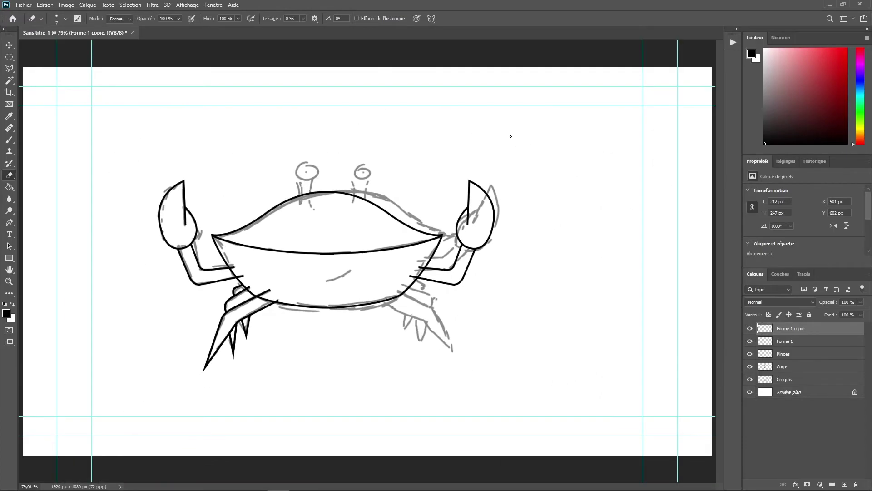
key("m")
right_click(235, 314)
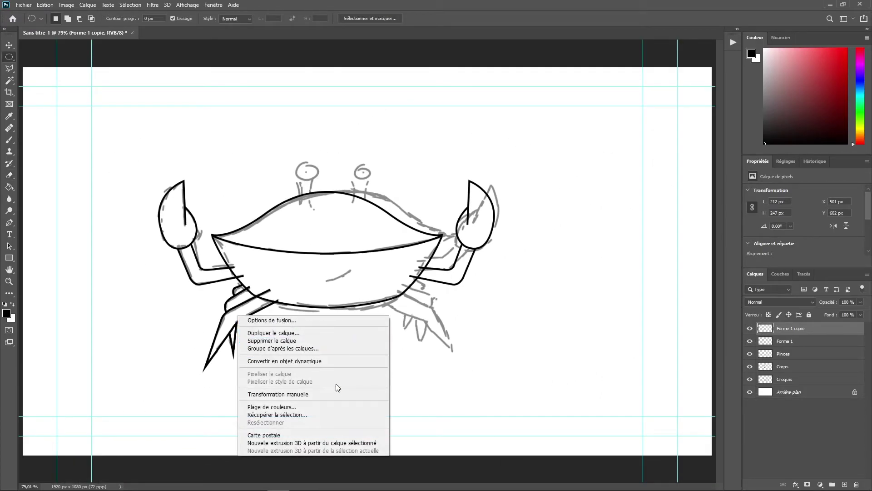
right_click(247, 305)
left_click(293, 450)
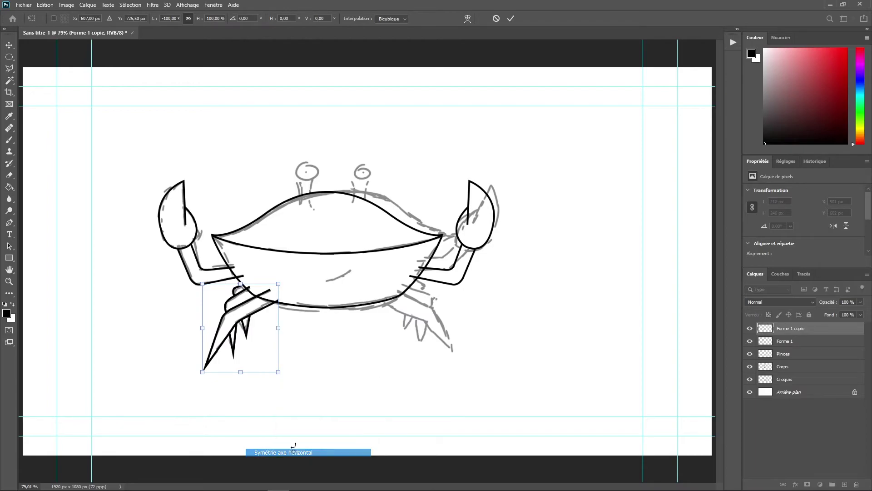
left_click_drag(244, 315, 415, 300)
Shift the mirrored legs slightly outward to an X position of about 1086.6 px against the shell's right edge and apply the transformation.
key("ctrl+plus")
key("ctrl+plus")
key("ctrl+plus")
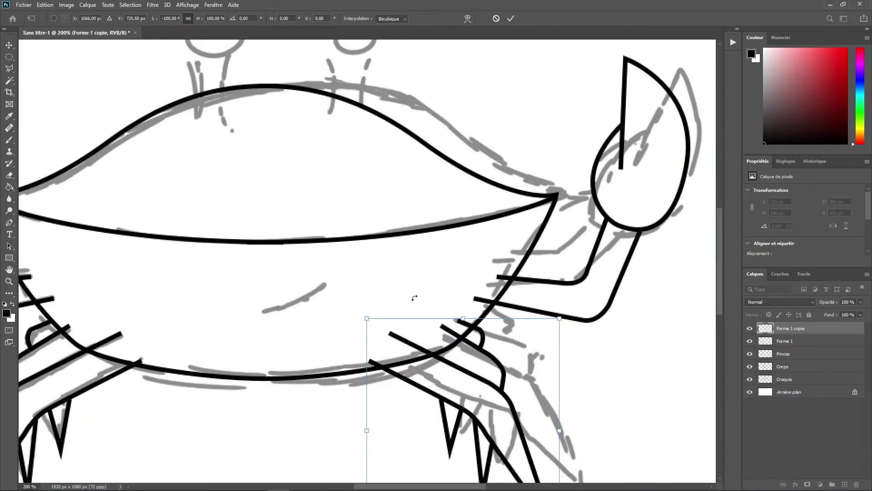
left_click_drag(415, 349, 419, 209)
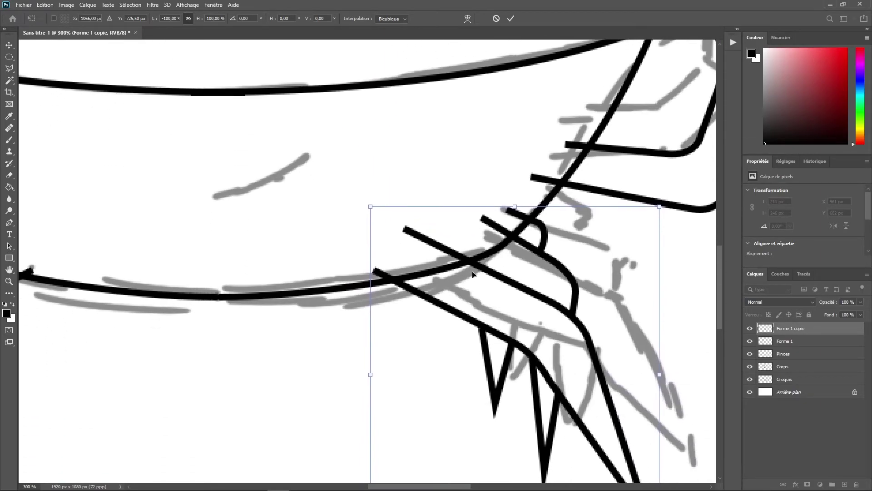
left_click_drag(495, 320, 520, 318)
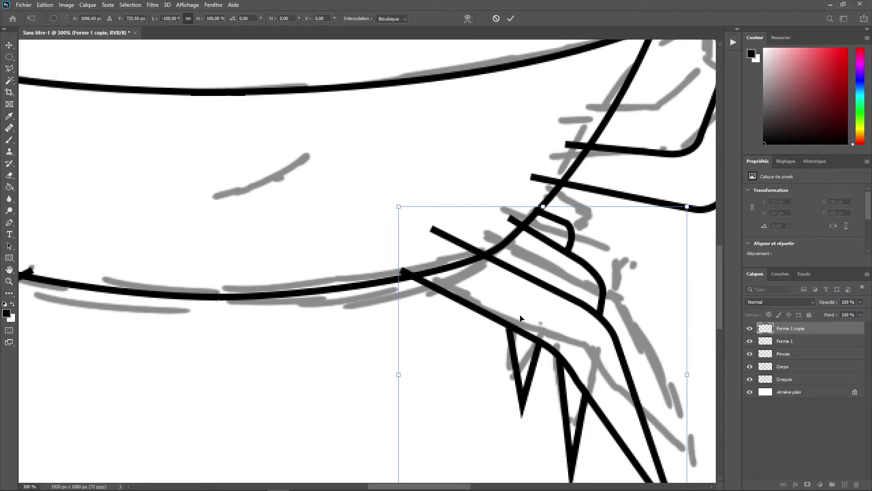
key("Return")
key("m")
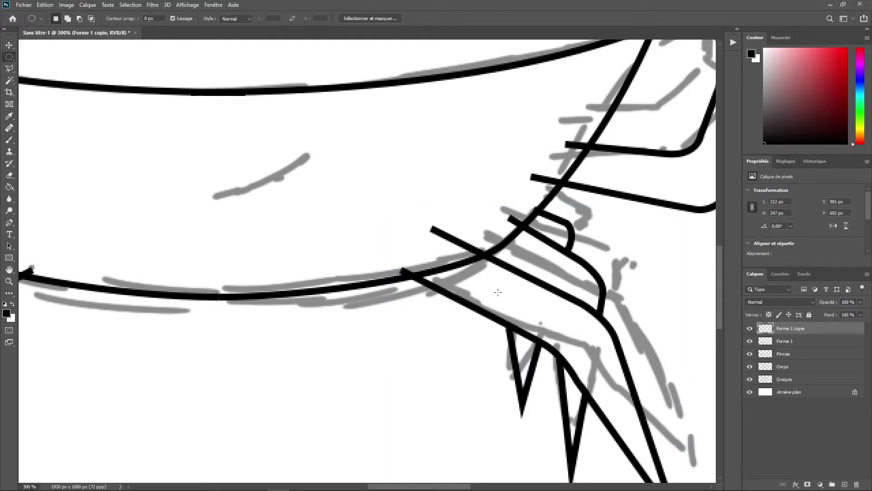
key("ctrl+0")
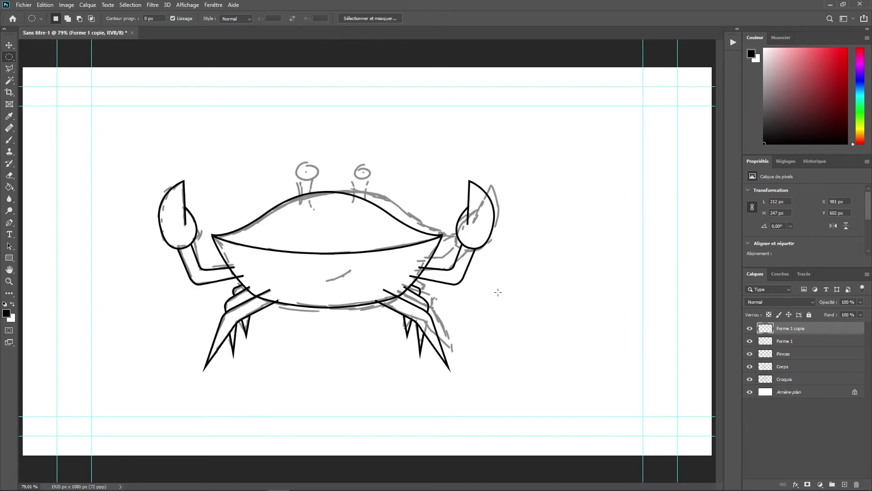
Merge the original and mirrored leg layers and rename the merged layer Pattes.
left_click(789, 342, "shift")
key("ctrl+e")
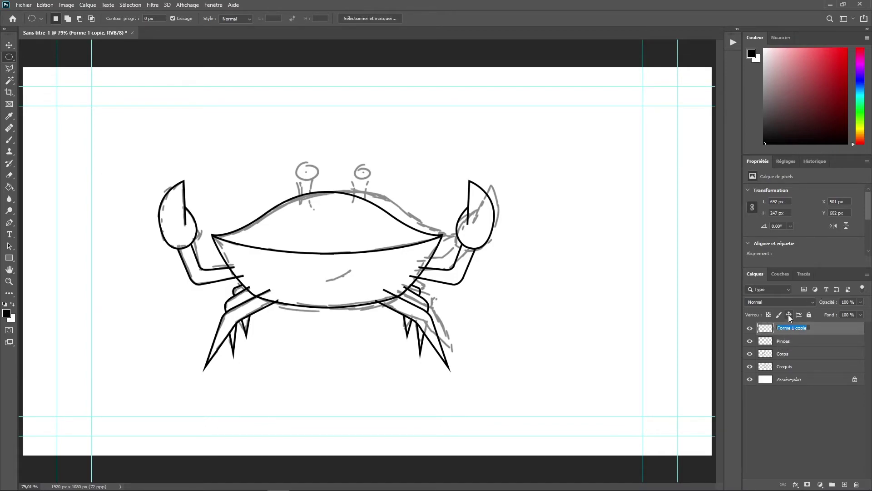
type("Pattes")
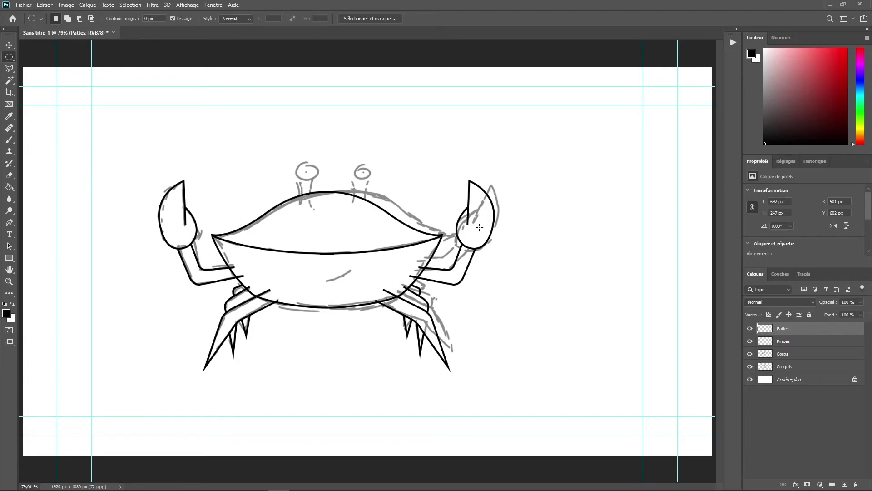
Trace the sketched mouth with the Pen tool as a slightly curved line about 74 px wide and 25 px high.
type("p")
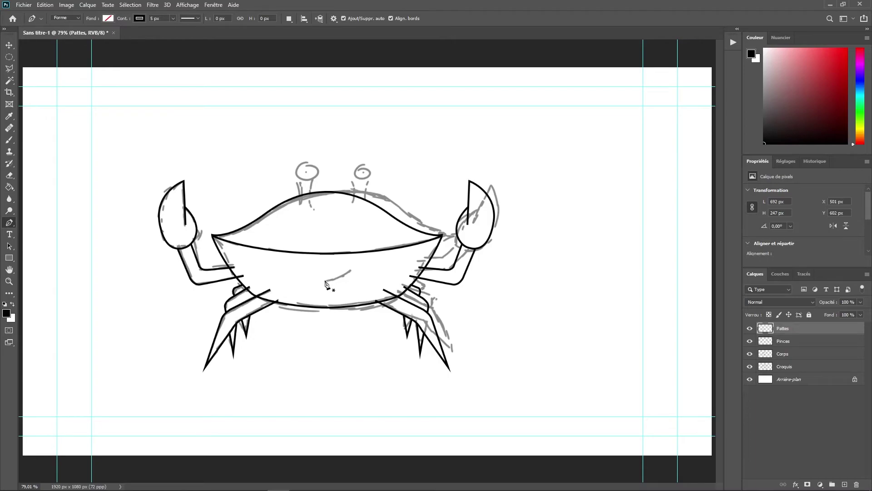
left_click(323, 279)
left_click_drag(350, 270, 361, 263)
key("Return")
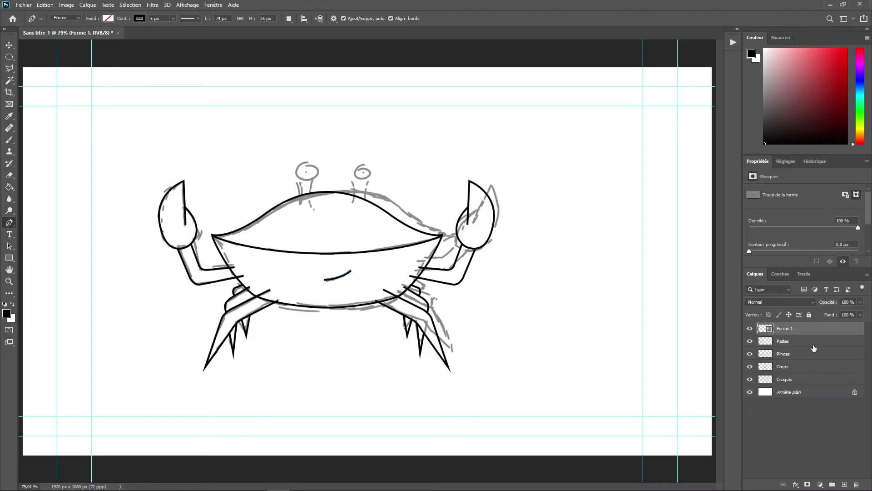
Rasterize the mouth shape layer and rename it Bouche.
right_click(789, 328)
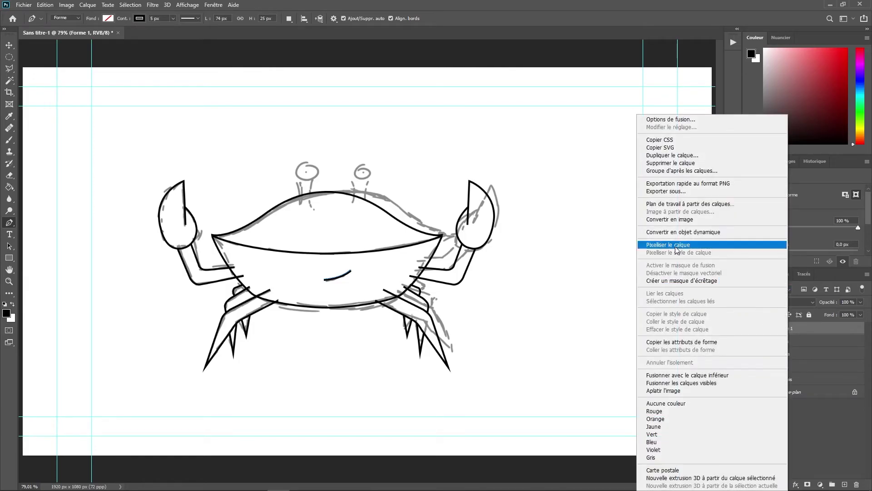
left_click(677, 245)
double_click(792, 328)
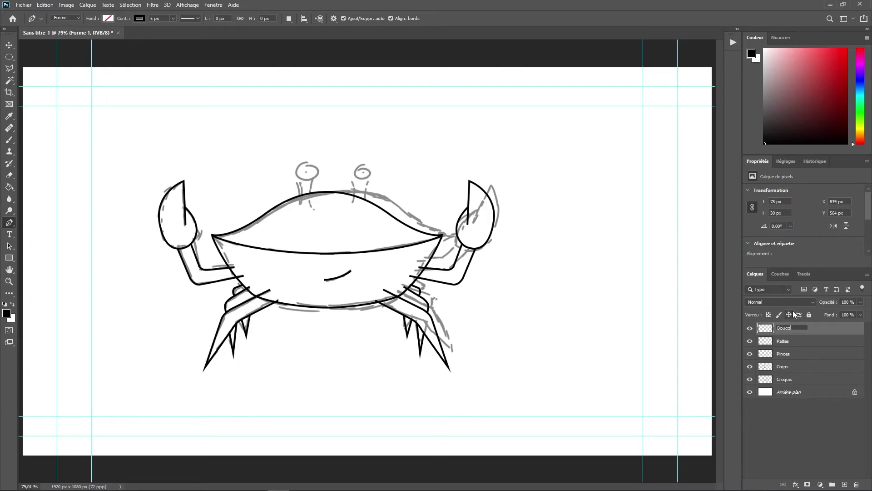
key("Return")
Add a new layer above Bouche and set up a white brush with a size of 61 px.
left_click(845, 484)
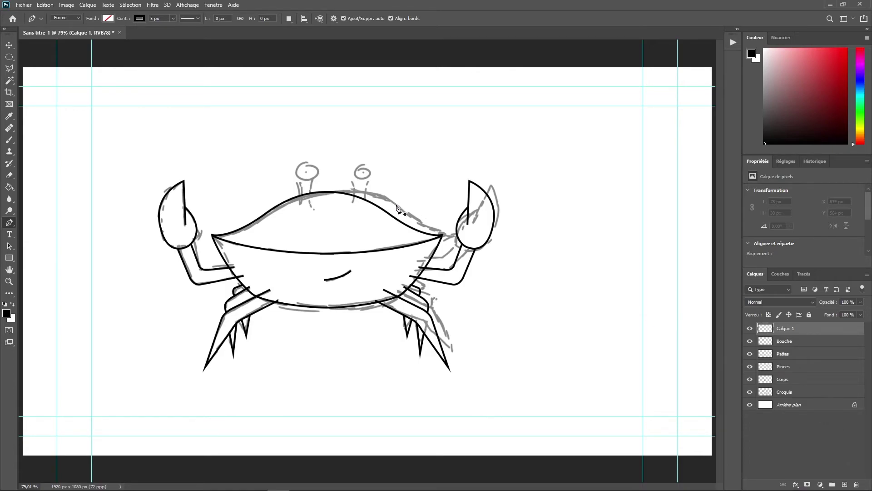
key("b")
left_click_drag(781, 64, 661, 4)
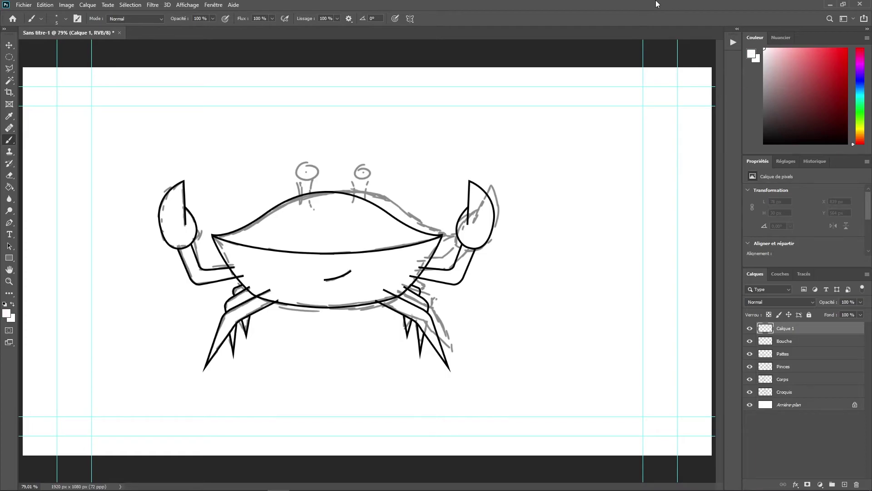
key("ctrl+plus")
key("ctrl+plus")
key("ctrl+plus")
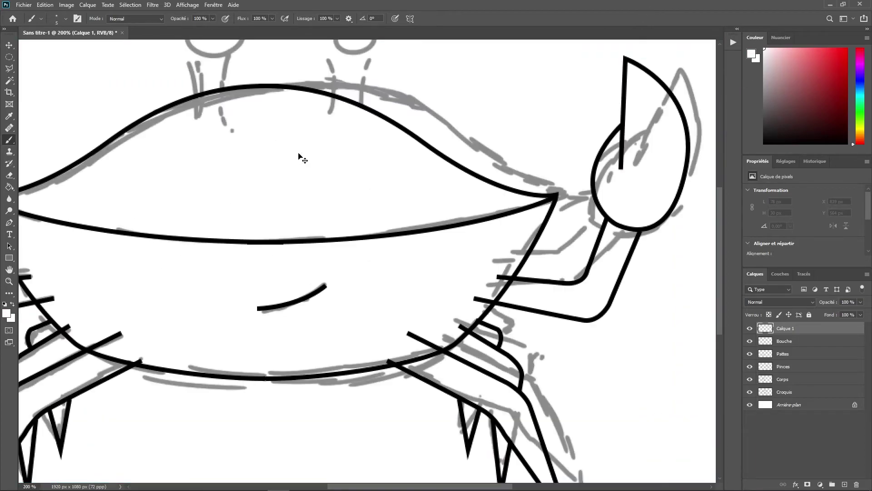
left_click_drag(97, 117, 368, 354)
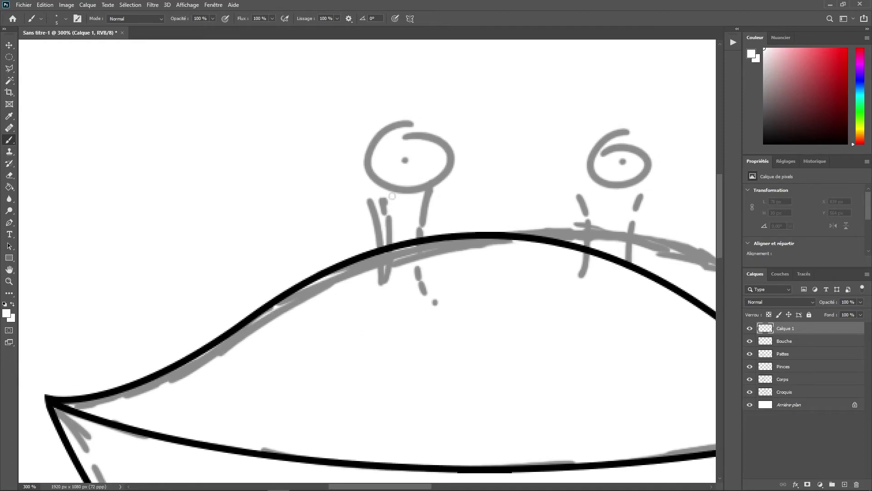
mouse_move(409, 168)
left_mouse_down()
mouse_move(451, 175)
mouse_move(415, 166)
left_mouse_up()
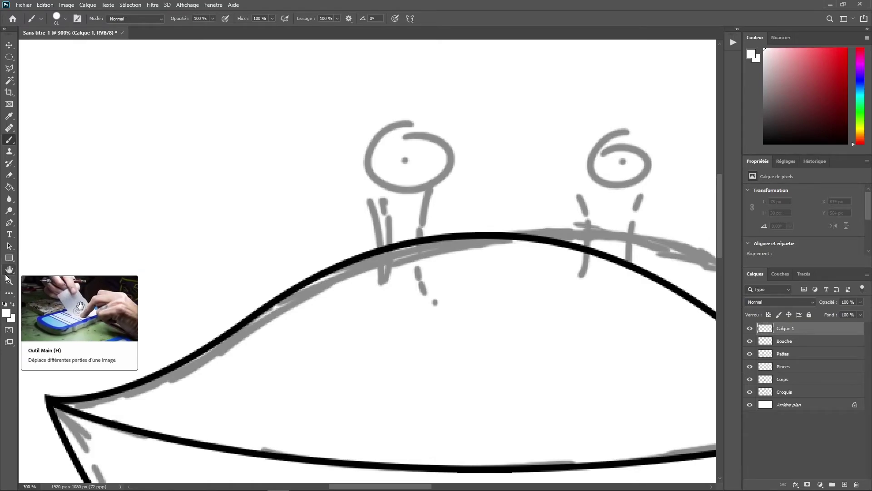
Try a white-filled ellipse of about 107 by 80 px over the left eye with the Ellipse tool, and undo it.
left_click(9, 258)
left_click(9, 259)
left_click(45, 275)
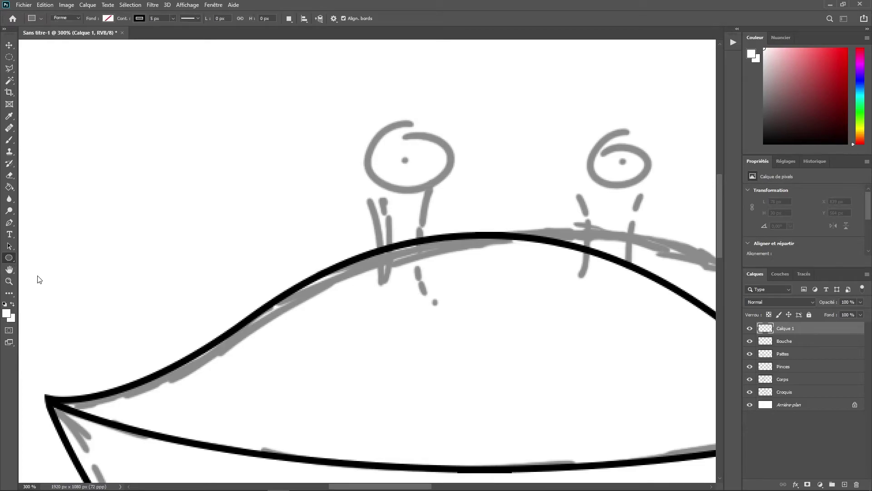
mouse_move(338, 100)
left_mouse_down()
mouse_move(496, 200)
mouse_move(235, 173)
mouse_move(552, 187)
mouse_move(424, 179)
mouse_move(485, 194)
mouse_move(400, 179)
mouse_move(501, 194)
mouse_move(386, 166)
mouse_move(510, 203)
mouse_move(409, 190)
mouse_move(513, 190)
mouse_move(482, 209)
left_mouse_up()
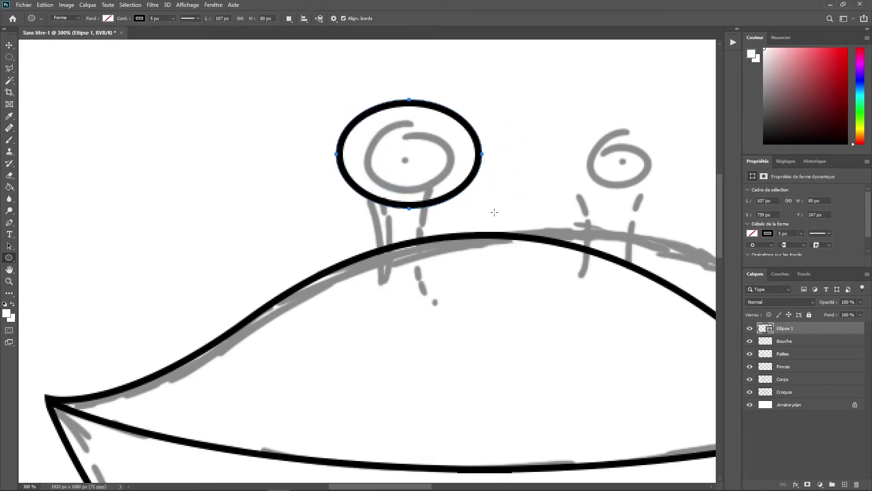
left_click(108, 19)
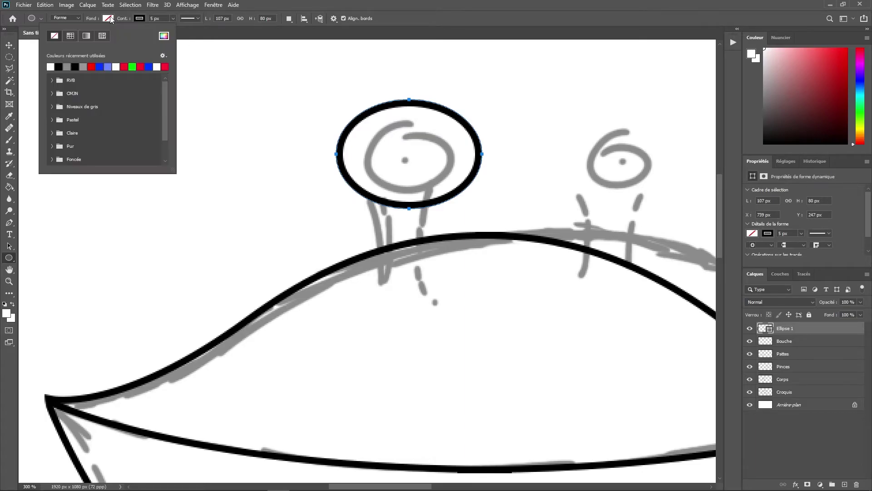
left_click(52, 67)
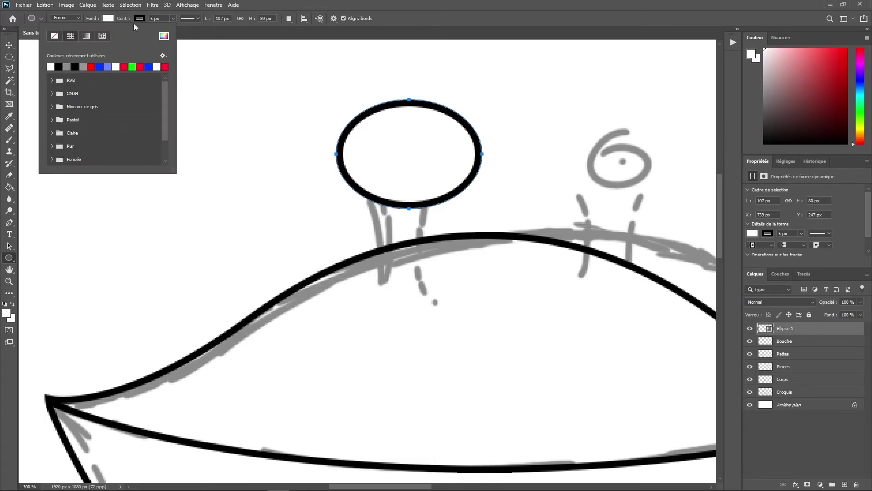
left_click(335, 193)
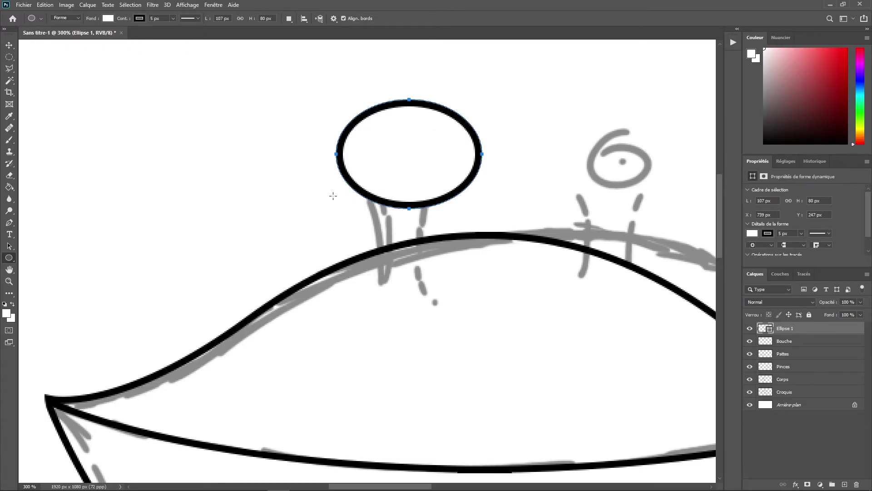
key("ctrl+z")
key("ctrl+z")
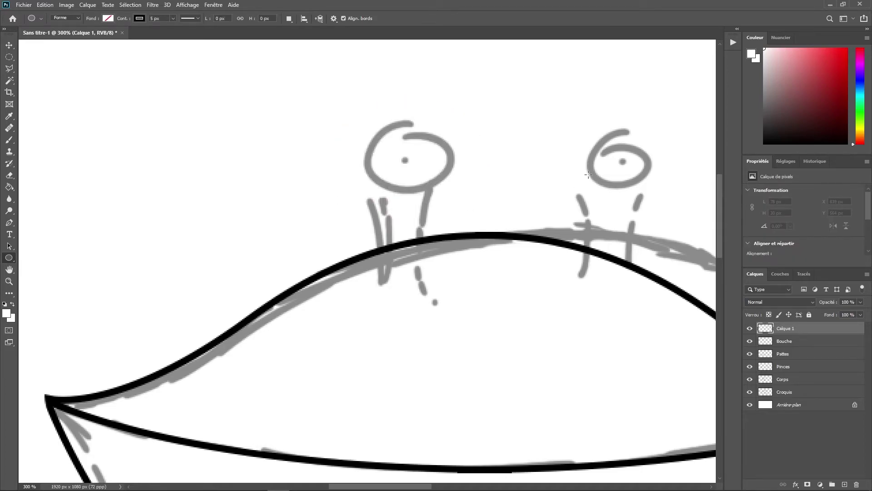
Draw a circle about 66 px in diameter centred on the left eye's sketched pupil and fill it with white.
left_click(464, 139)
key("Escape")
left_click_drag(406, 160, 505, 203)
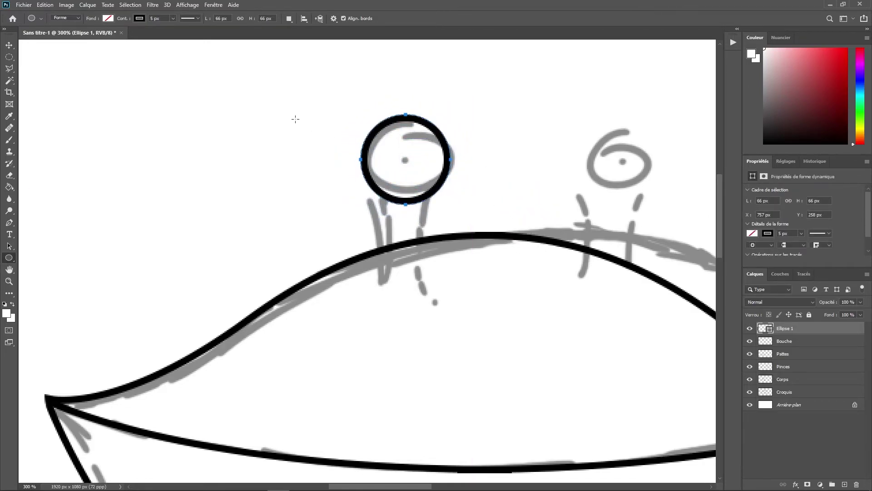
left_click(109, 19)
left_click(52, 66)
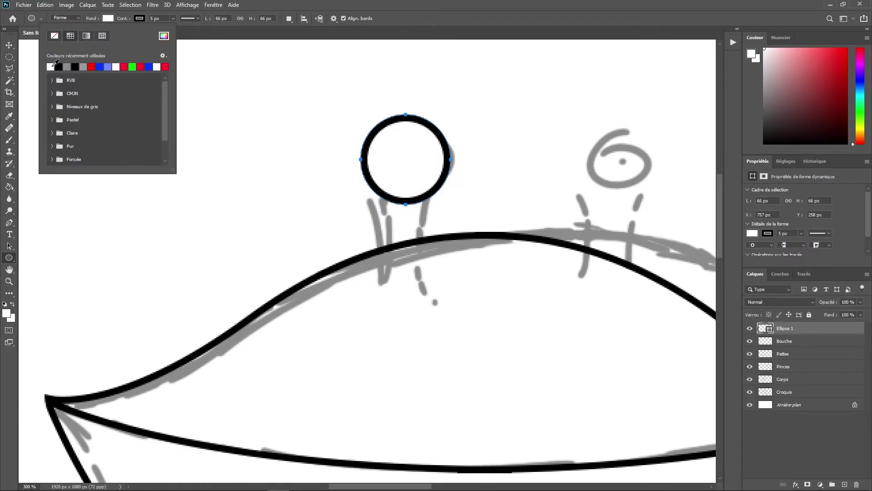
left_click(49, 65)
key("Return")
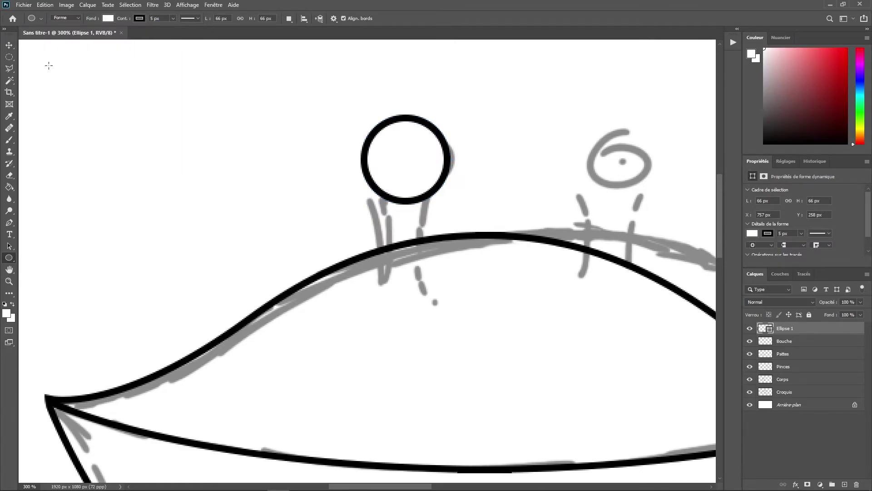
Trace both sides of the left eye stalk with curved Pen lines running from the eye circle into the shell.
key("p")
left_click(369, 181)
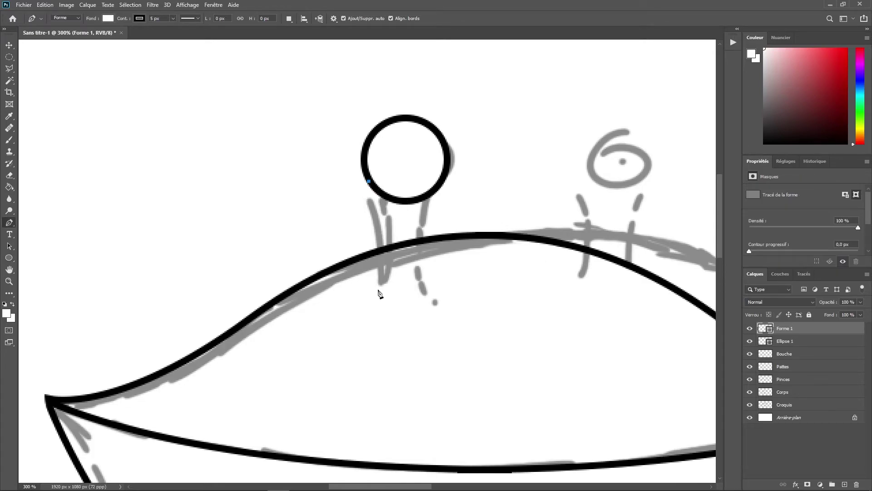
left_click_drag(379, 284, 359, 345)
key("ctrl")
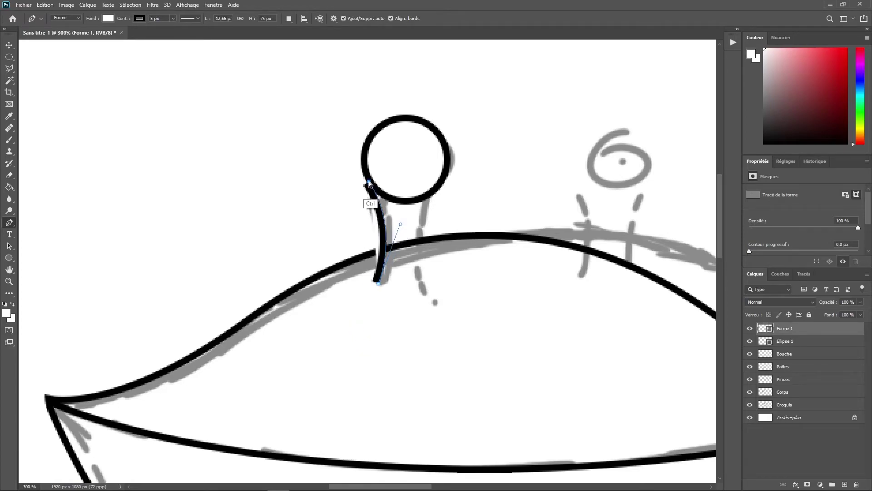
left_click_drag(370, 182, 375, 184)
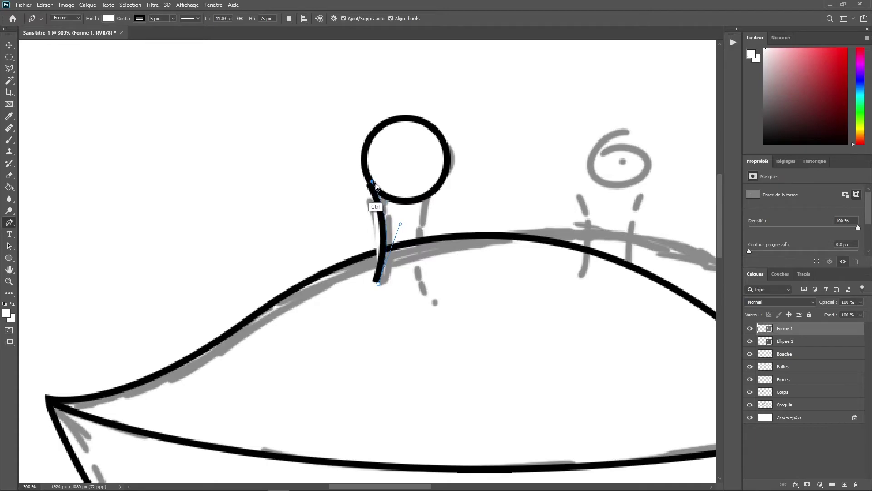
scroll(338, 151, "up", 3)
left_click_drag(408, 213, 414, 214, "ctrl")
key("Return")
left_click(552, 208)
left_click_drag(514, 374, 539, 439)
Remove the fill from both eye stalk shapes, Forme 2 and Forme 1.
left_click(108, 19)
left_click(54, 36)
left_click(108, 18)
key("Return")
left_click(792, 343)
left_click(108, 19)
left_click(55, 38)
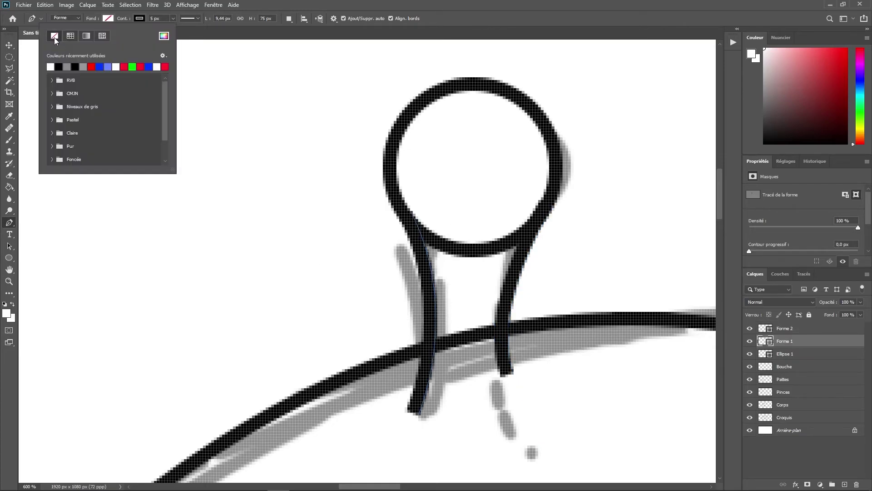
key("Return")
key("ctrl+0")
Rasterize the layers Forme 2, Forme 1 and Ellipse 1, merge them and rename the result Oeil.
key("b")
left_click(792, 329)
left_click(792, 356, "shift")
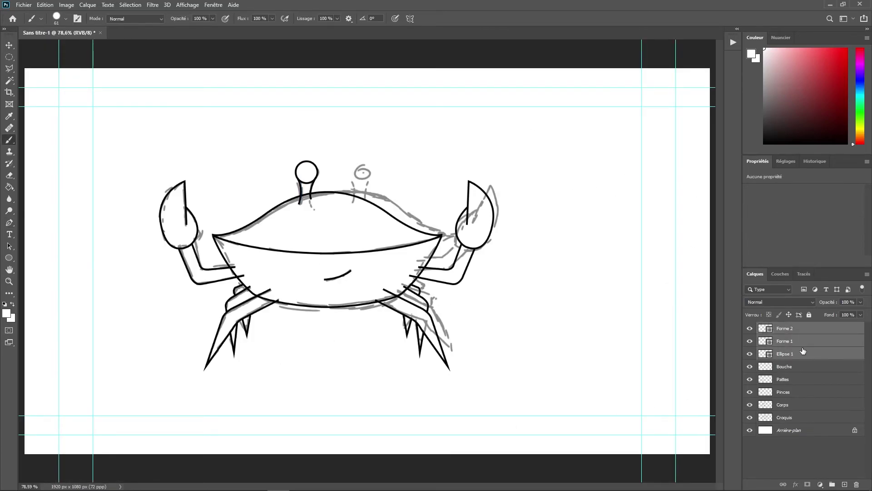
right_click(802, 350)
left_click(691, 246)
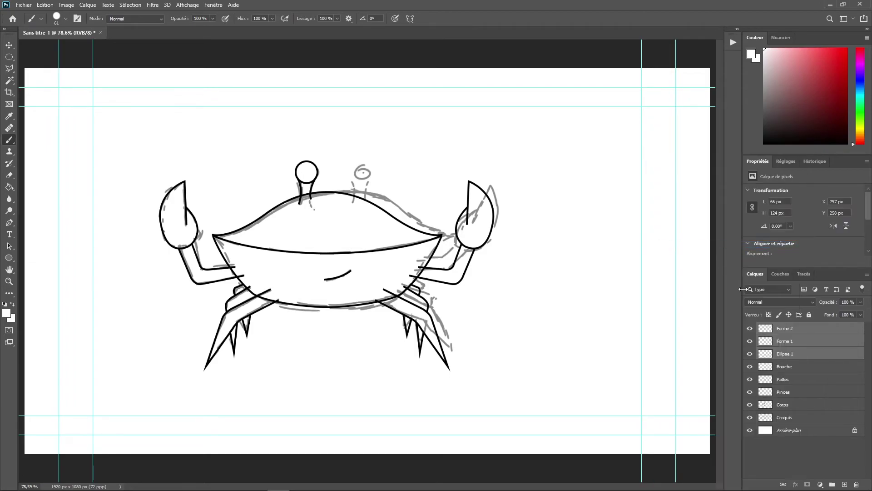
key("ctrl+e")
double_click(791, 329)
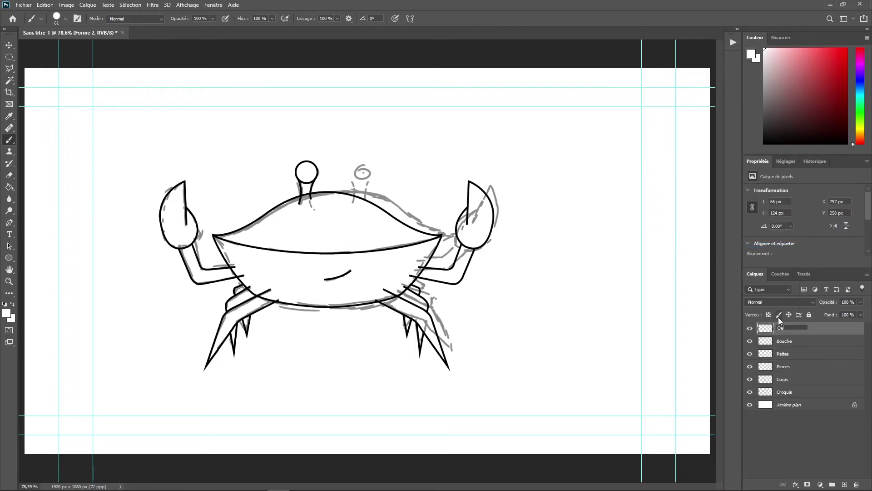
key("Return")
Paint a black pupil in the centre of the left eye with a 14 px brush on layer Oeil.
key("ctrl+plus")
key("ctrl+plus")
key("ctrl+plus")
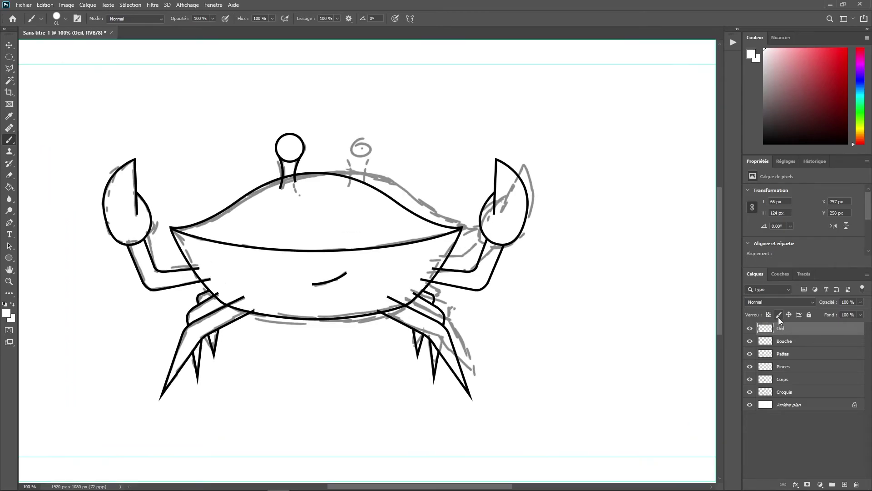
left_click_drag(131, 58, 393, 300)
left_click(766, 144)
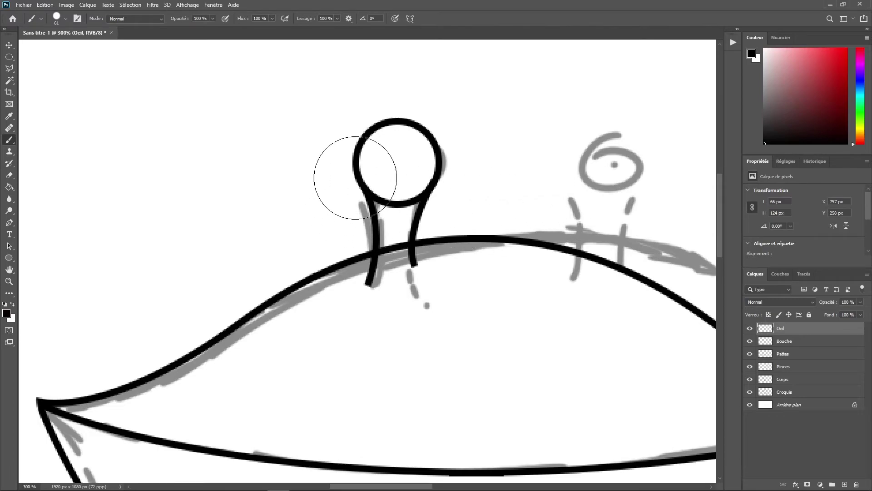
mouse_move(398, 163)
left_mouse_down()
mouse_move(359, 170)
mouse_move(377, 171)
left_mouse_up()
left_click(395, 162)
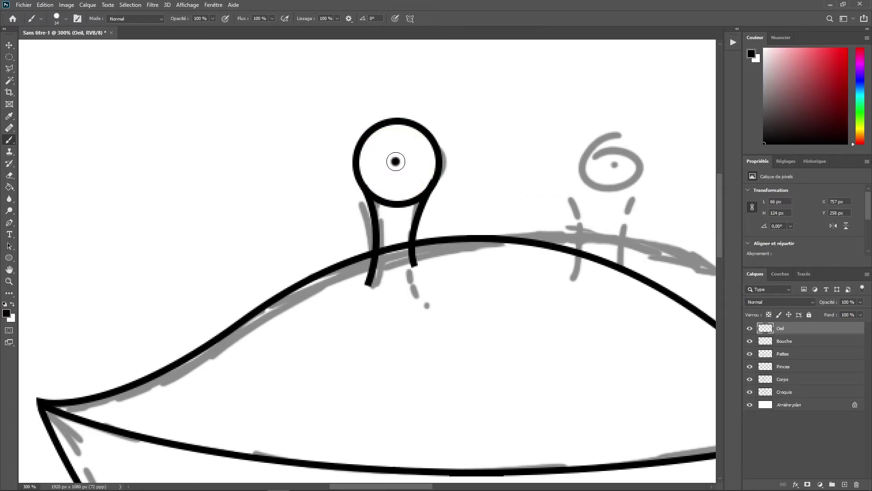
Finish the left eye's black pupil with a larger dab and duplicate layer Oeil as Oeil copie.
left_click(396, 162)
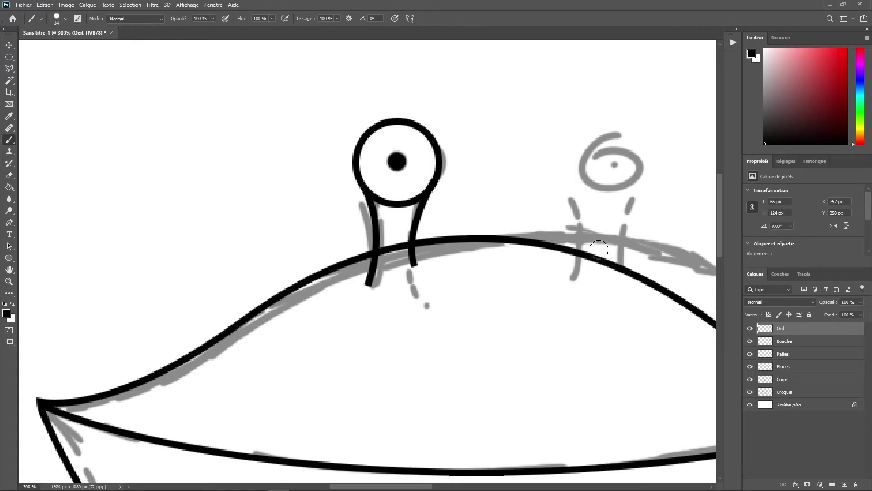
key("ctrl+0")
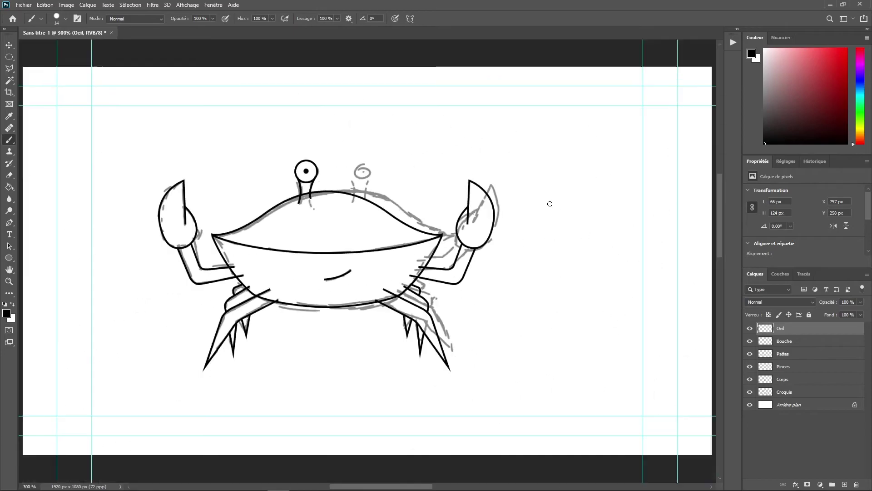
right_click(796, 329)
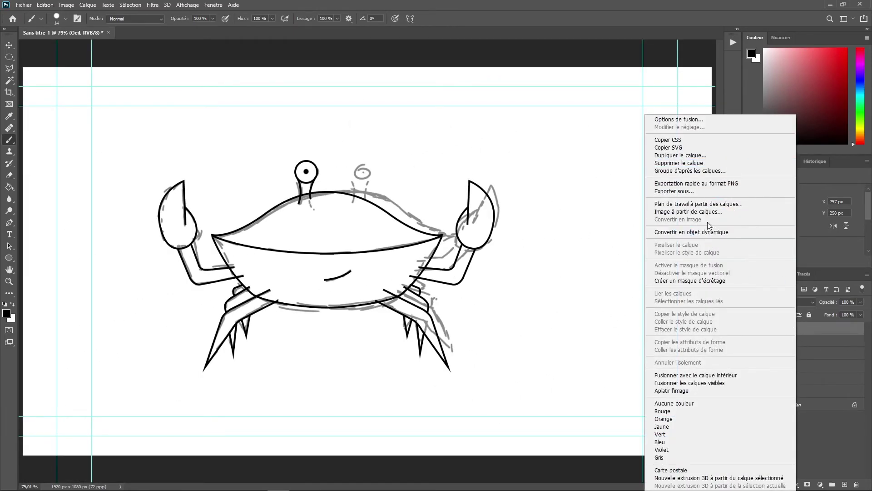
left_click(694, 155)
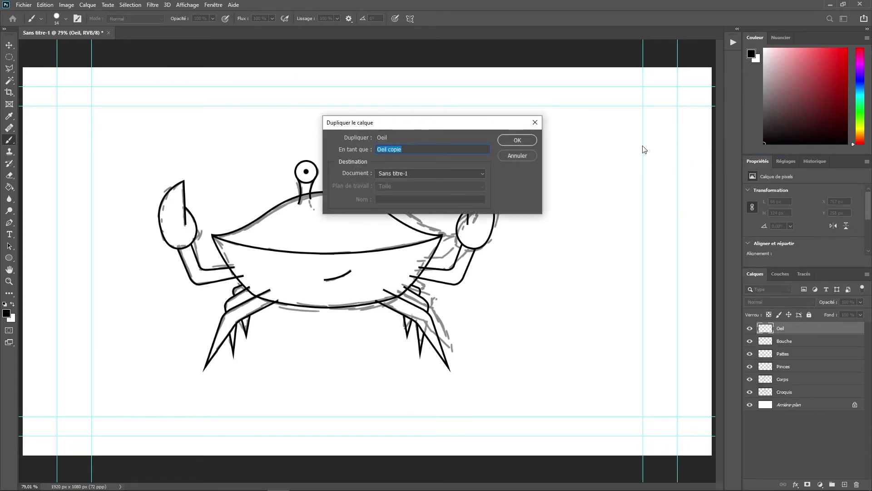
key("Return")
Flip the eye on layer Oeil copie horizontally and move it onto the sketched right eye, aligned with the left one.
key("m")
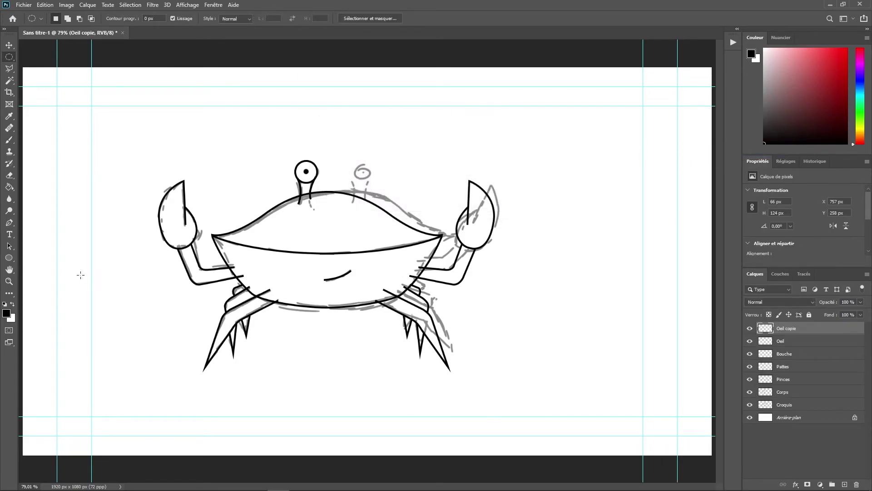
right_click(303, 173)
left_click(359, 257)
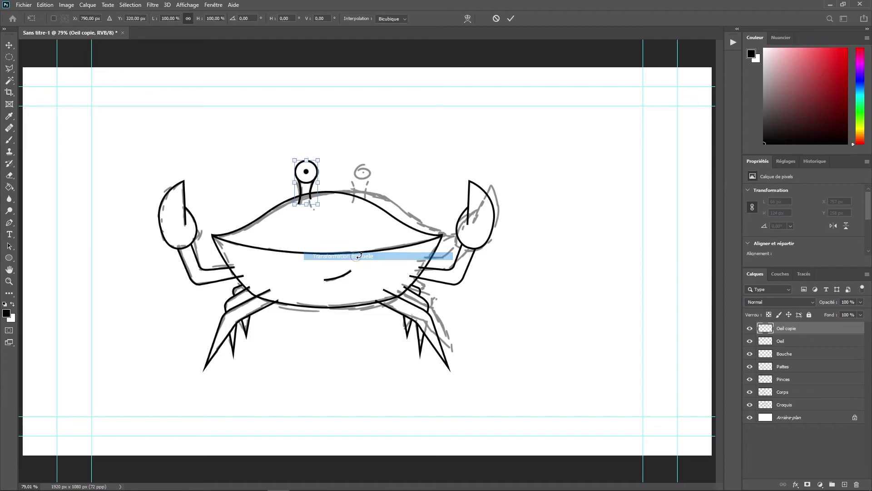
right_click(305, 191)
left_click(347, 339)
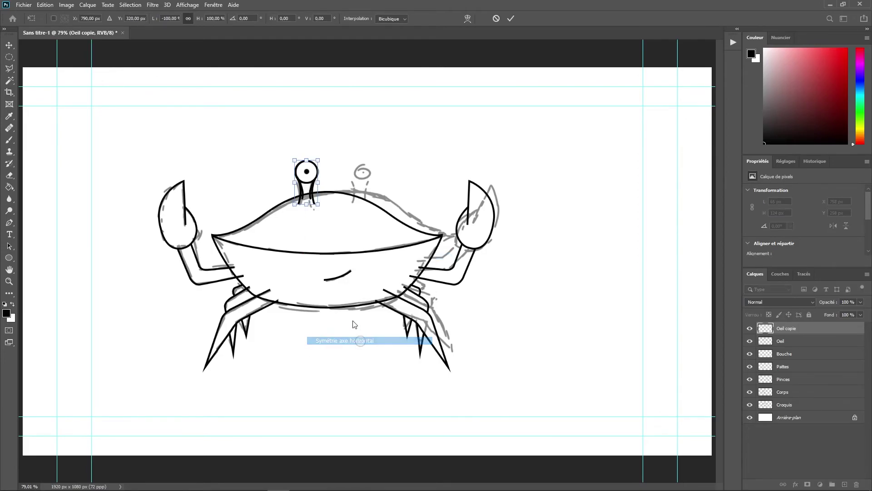
left_click_drag(306, 182, 359, 191)
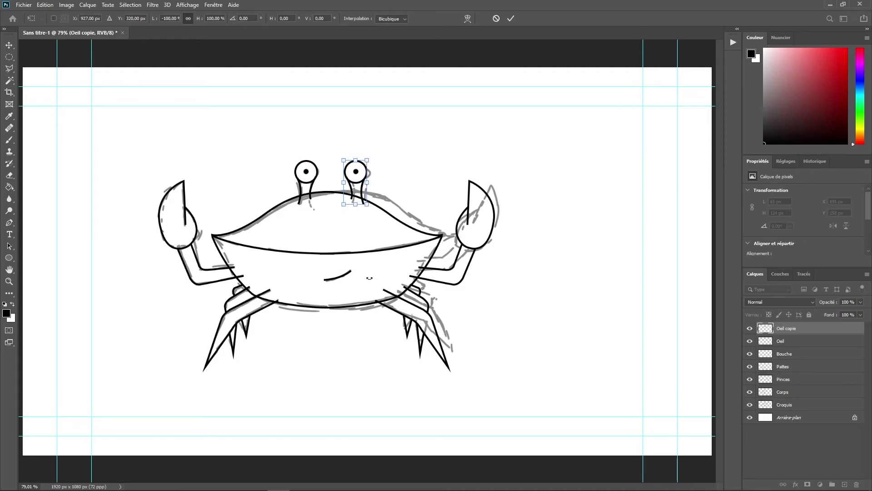
key("Return")
Merge Oeil copie down into layer Oeil and hide the sketch layer Croquis.
key("m")
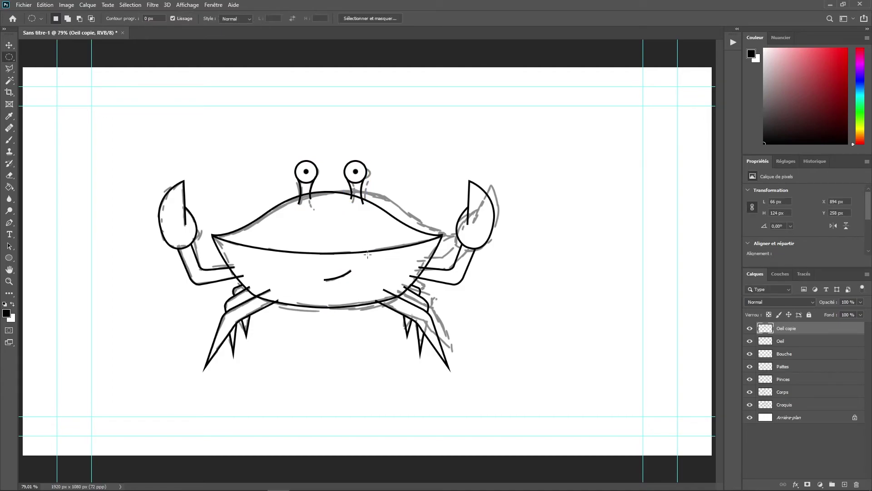
key("ctrl+e")
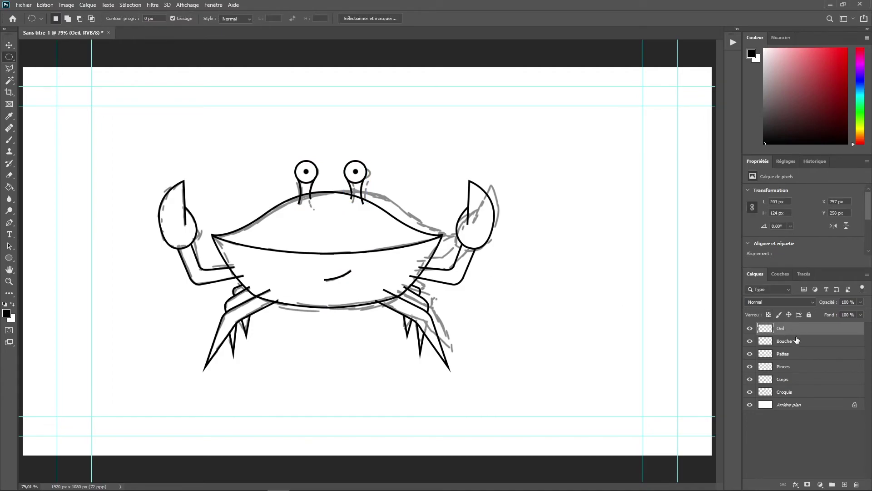
left_click(751, 392)
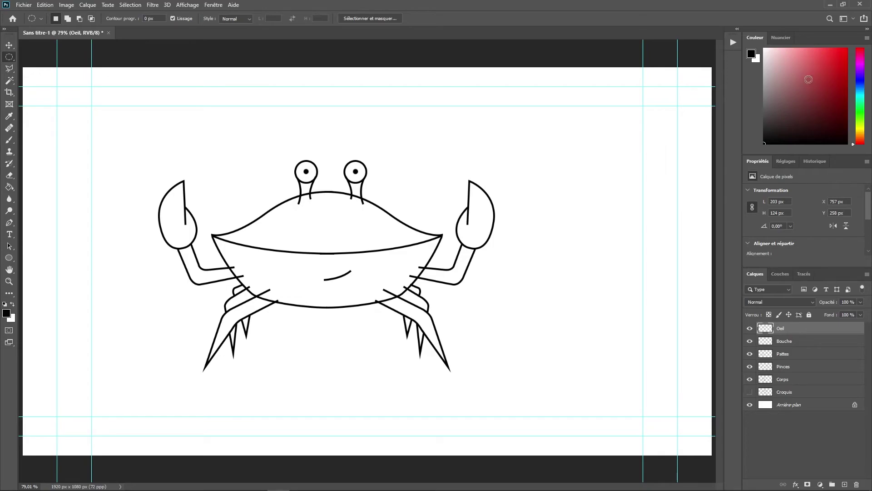
On layer Corps, fill the crab's upper shell with bright red and the lower body with light pink using the Paint Bucket.
left_click_drag(862, 59, 863, 55)
left_click(847, 49)
key("g")
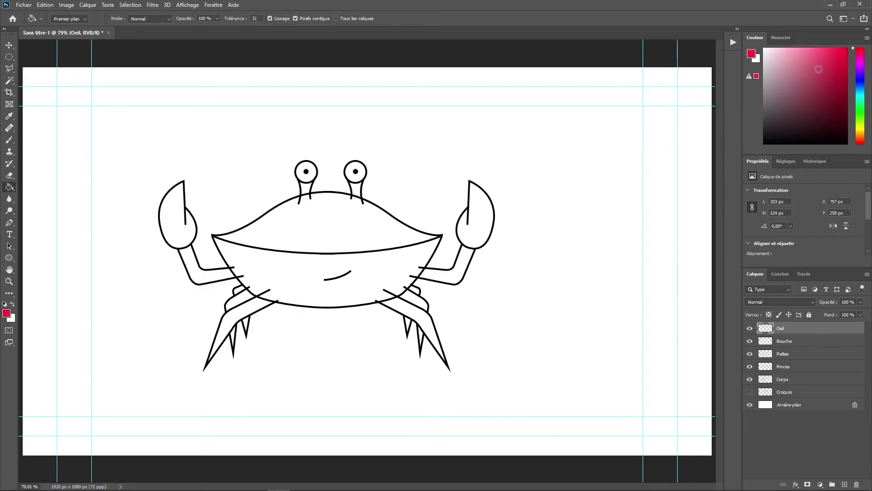
left_click(801, 380)
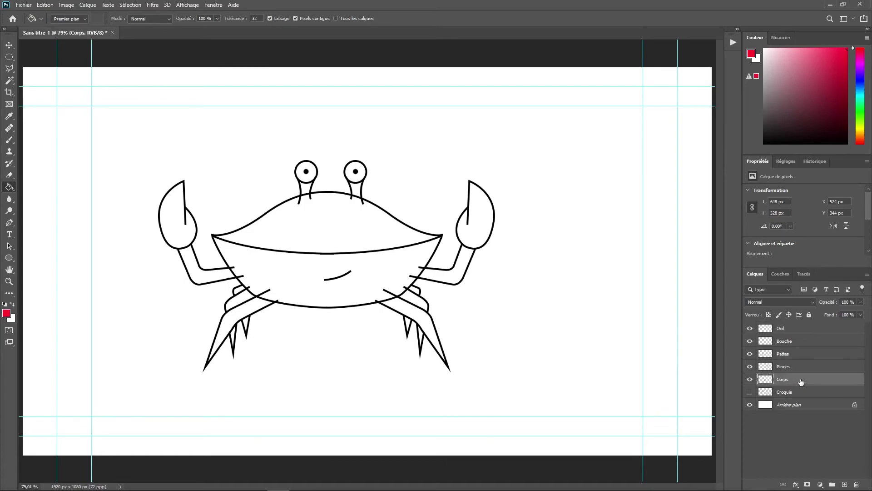
left_click(349, 228)
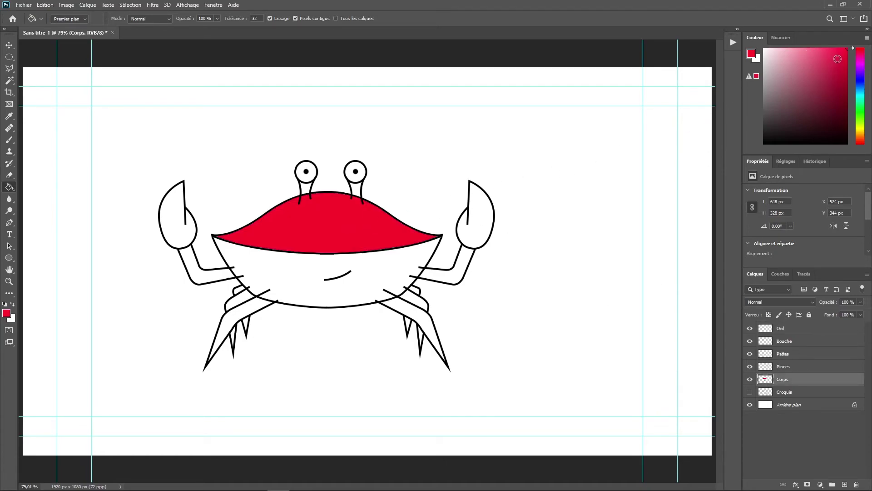
left_click_drag(811, 50, 782, 45)
left_click(353, 292)
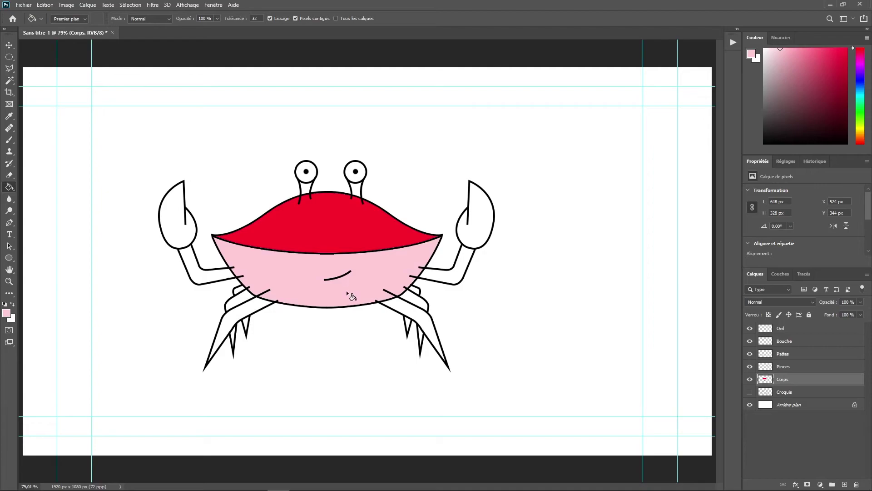
Choose a medium pink and try to fill the right claw's open arm on layer Pinces.
left_click(780, 48)
left_click_drag(786, 48, 805, 48)
left_click(780, 368)
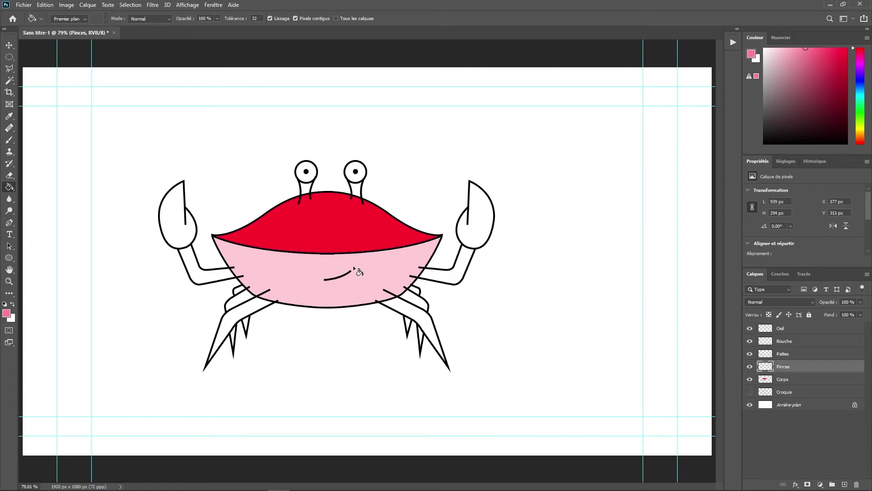
key("ctrl+plus")
key("ctrl+plus")
key("ctrl+plus")
mouse_move(518, 370)
left_mouse_down()
mouse_move(476, 322)
mouse_move(356, 270)
left_mouse_up()
left_click(538, 232)
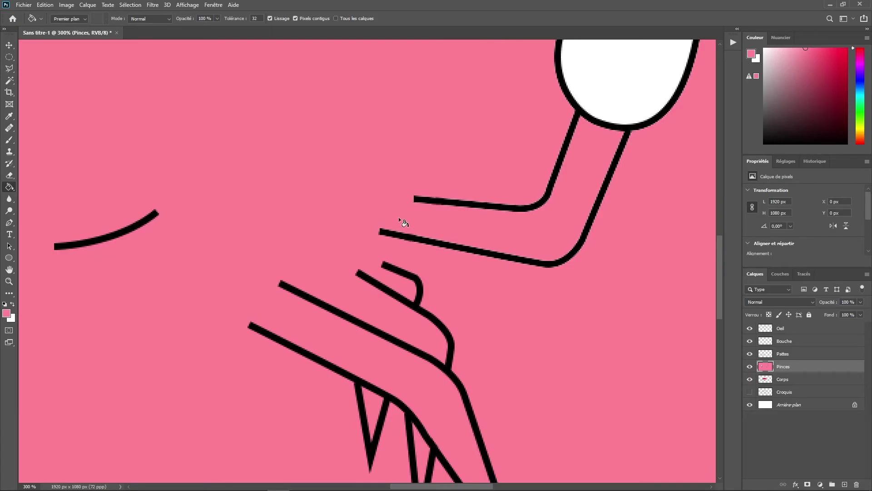
key("ctrl+z")
Close the right arm's open end with a thin medium-pink brush line and fill the arm with the same pink.
key("b")
mouse_move(415, 204)
left_mouse_down()
mouse_move(412, 225)
mouse_move(394, 211)
left_mouse_up()
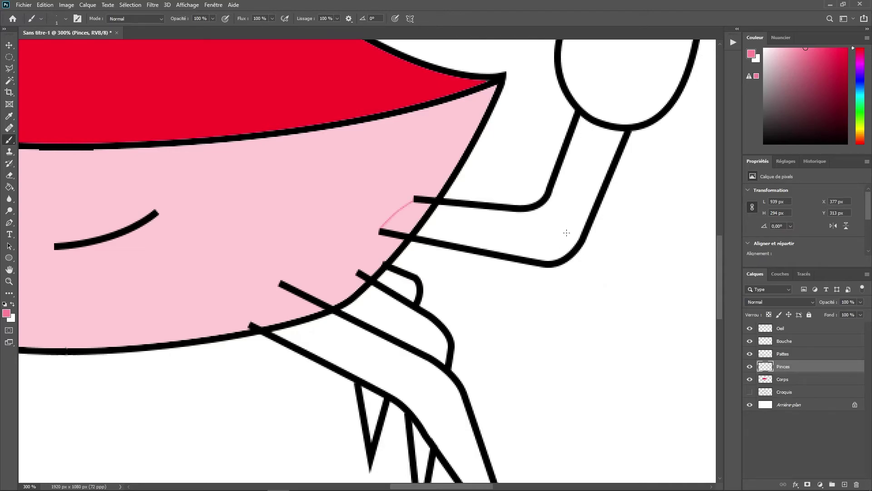
key("g")
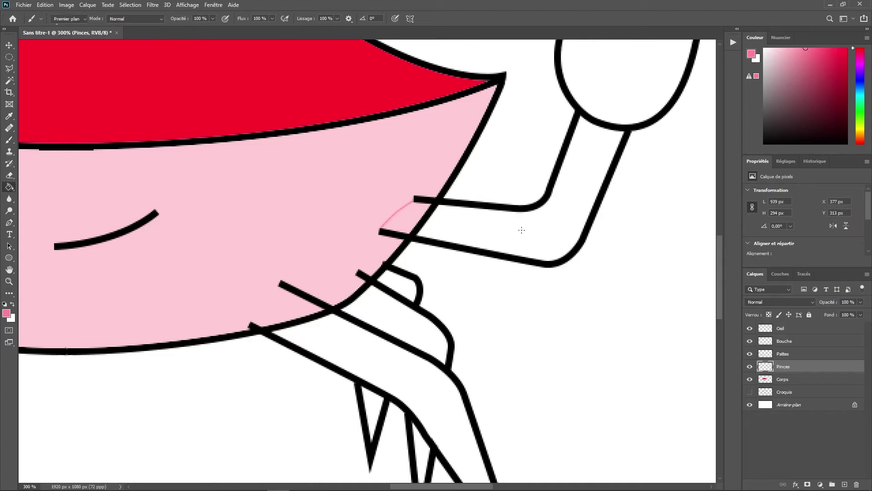
left_click(500, 228)
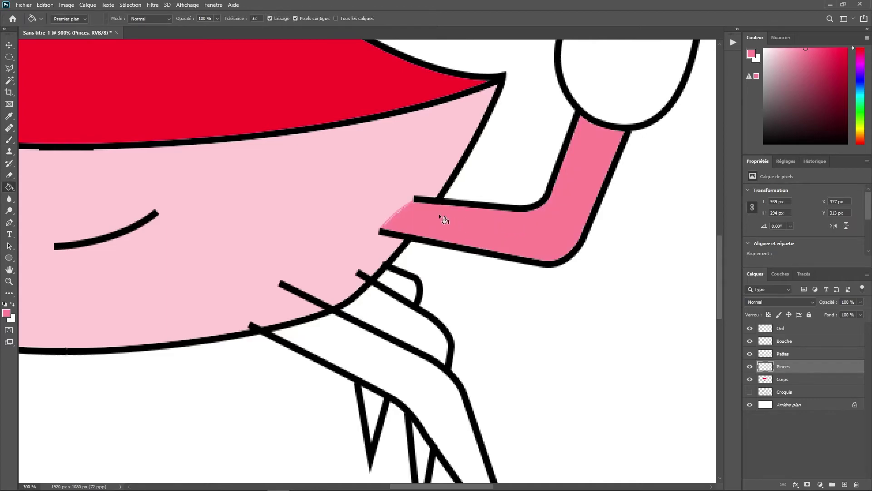
Touch up the pale pixels along the right arm's body end with the thin pink brush.
key("b")
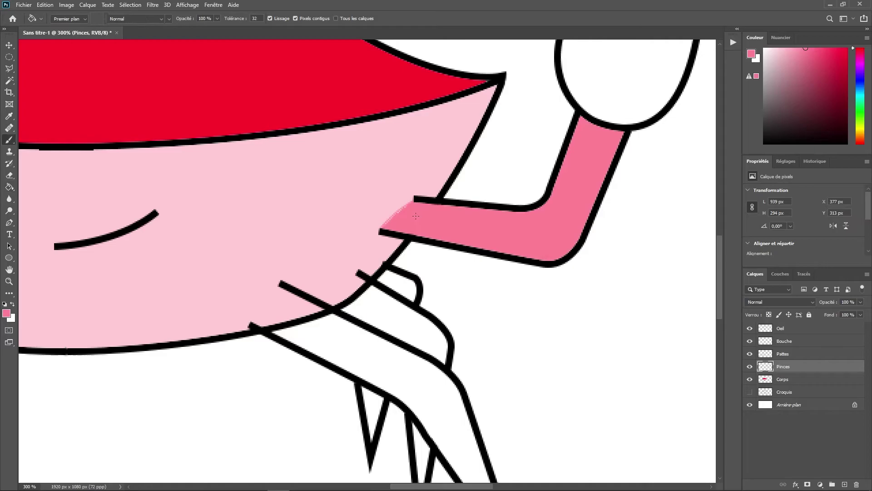
key("ctrl+plus")
key("ctrl+plus")
key("ctrl+plus")
key("ctrl+plus")
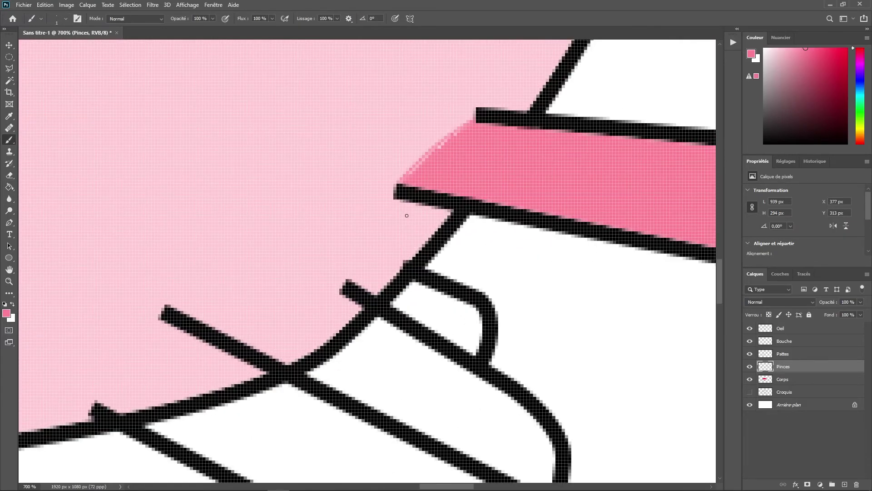
mouse_move(425, 162)
left_mouse_down("alt")
mouse_move(419, 169)
mouse_move(469, 131)
mouse_move(465, 115)
mouse_move(450, 124)
left_mouse_up("alt")
left_click(419, 172)
Close the left arm's open end with a thin pink brush line and fill that arm with the same pink.
mouse_move(321, 214)
left_mouse_down()
mouse_move(481, 238)
mouse_move(627, 227)
left_mouse_up()
mouse_move(273, 264)
left_mouse_down()
mouse_move(454, 286)
mouse_move(368, 255)
mouse_move(439, 272)
left_mouse_up()
left_click_drag(334, 137, 411, 211)
key("g")
left_click(322, 190)
Retouch the edge where the right arm overlaps the body with the pink brush.
key("b")
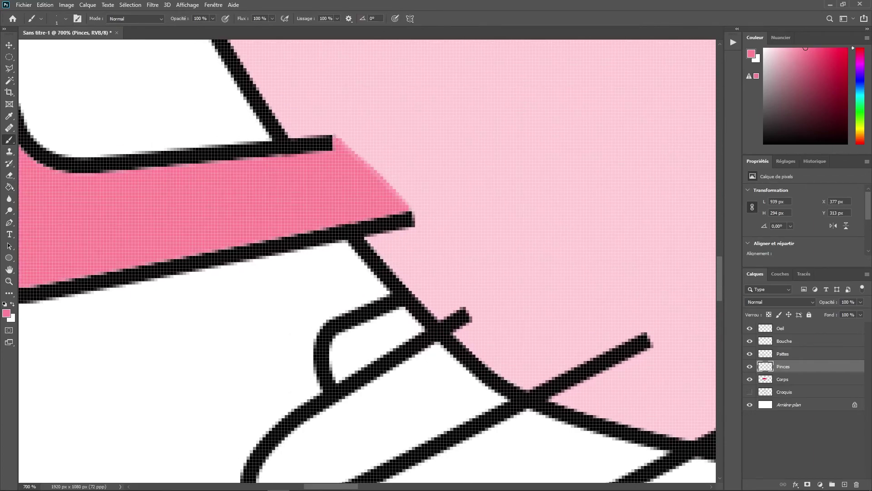
left_click_drag(645, 227, 137, 218)
left_click_drag(562, 250, 368, 308)
left_click_drag(482, 175, 456, 200)
key("ctrl+0")
Sample the shell's red and fill both claws with it on layer Pinces.
key("g")
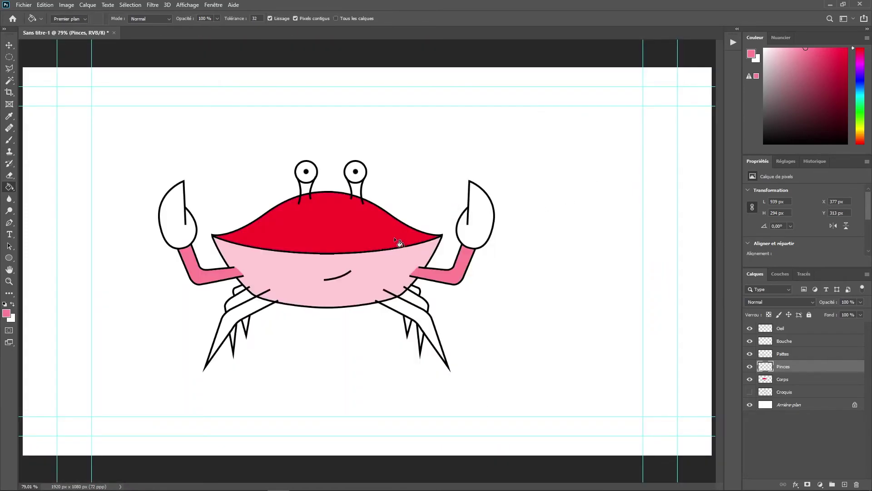
left_click(382, 227, "alt")
left_click(477, 229)
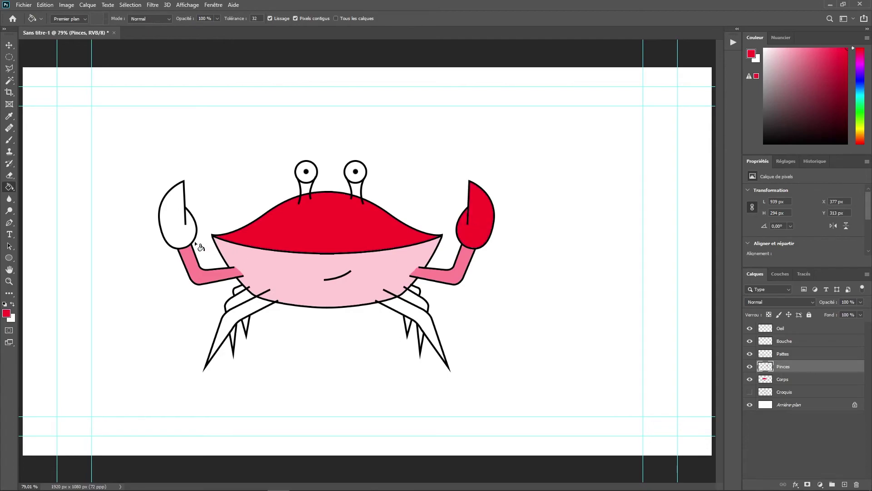
left_click(173, 230)
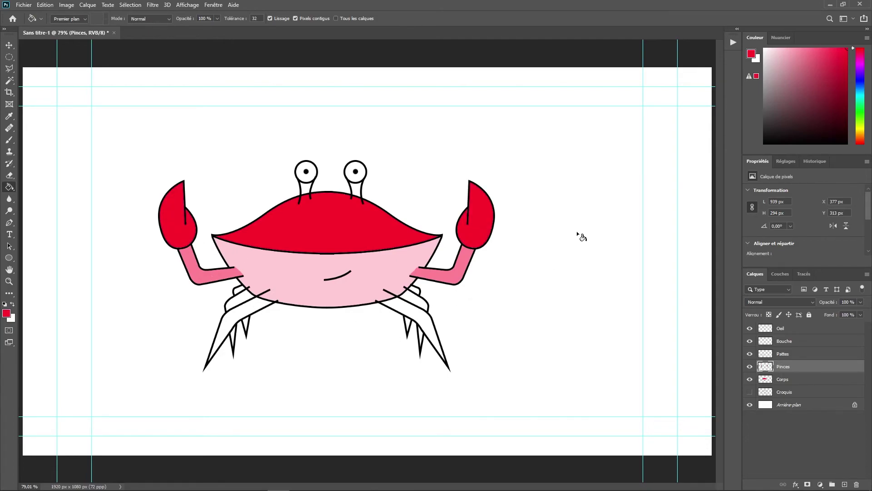
On layer Pattes, close the front right leg's open end with the arms' sampled pink and fill the leg.
left_click(778, 354)
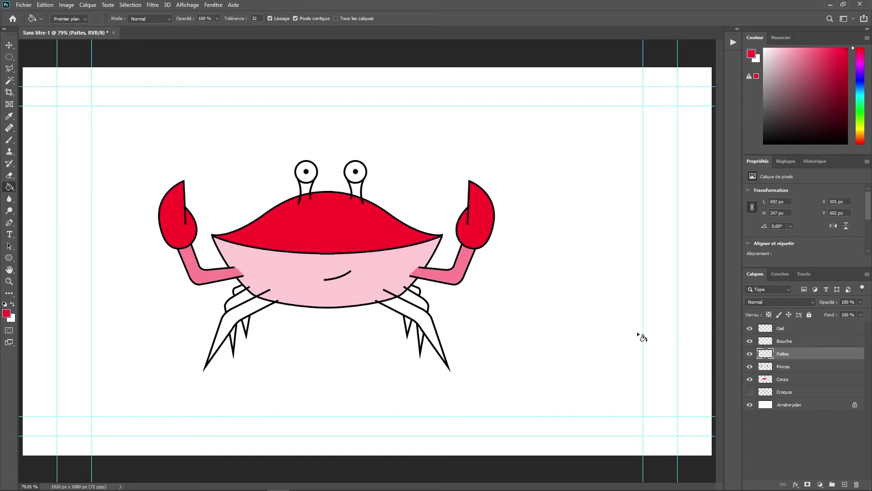
key("b")
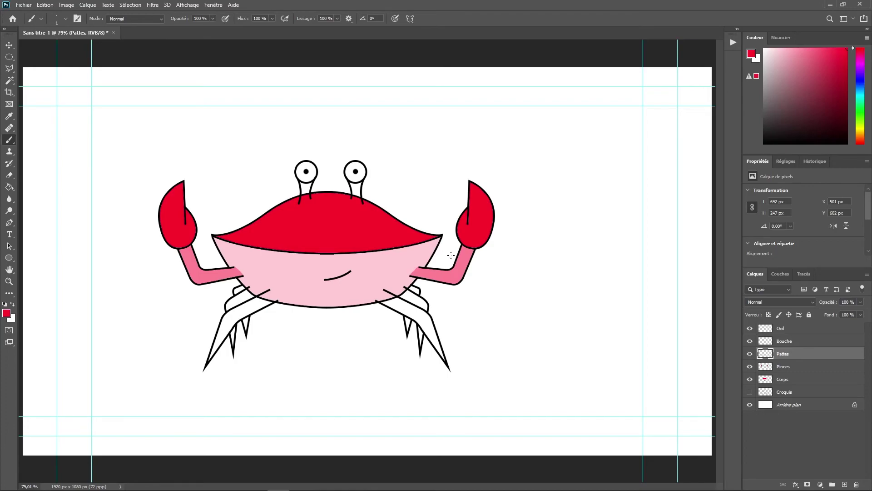
key("alt")
left_click(464, 254, "alt")
scroll(377, 297, "up", 5)
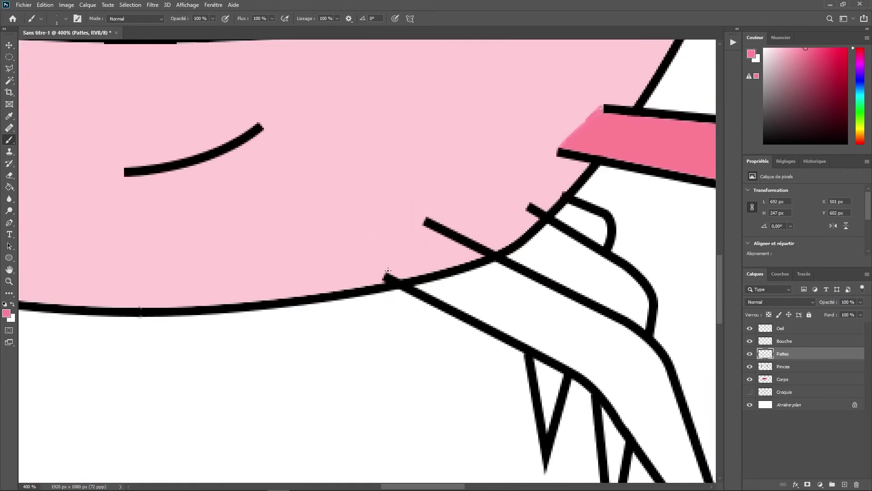
left_click_drag(424, 219, 390, 269)
key("g")
left_click(421, 255)
Close the second right leg's open end with a pink brush line and fill that leg.
key("b")
left_click_drag(526, 210, 494, 247)
key("g")
left_click(546, 234)
Close the small rear right leg where it meets the body and fill it with the same pink.
left_click(583, 220)
key("ctrl+z")
key("b")
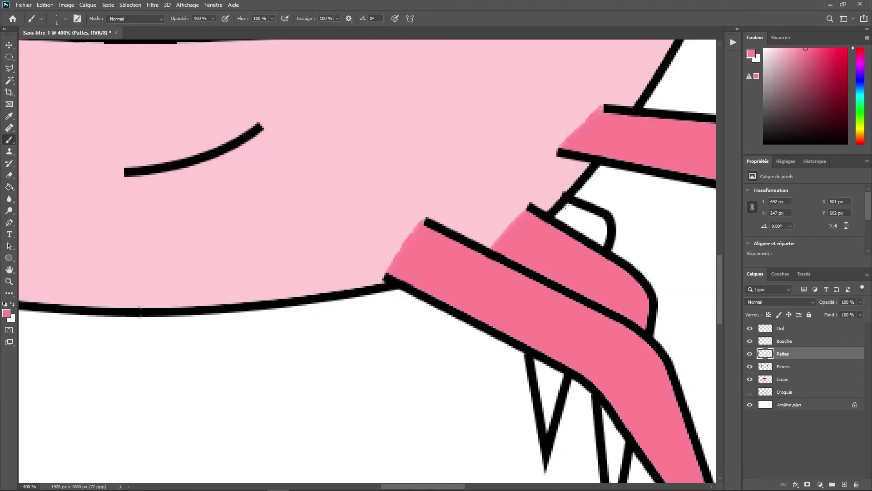
key("g")
left_click(584, 220)
key("b")
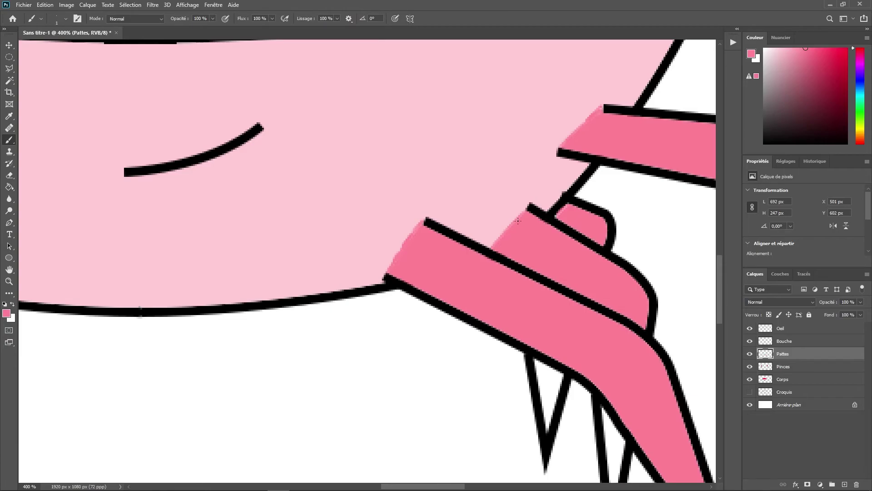
Fill the two pointed leg tips beneath the front right leg with the same pink.
key("g")
left_click(548, 384)
left_click(610, 438)
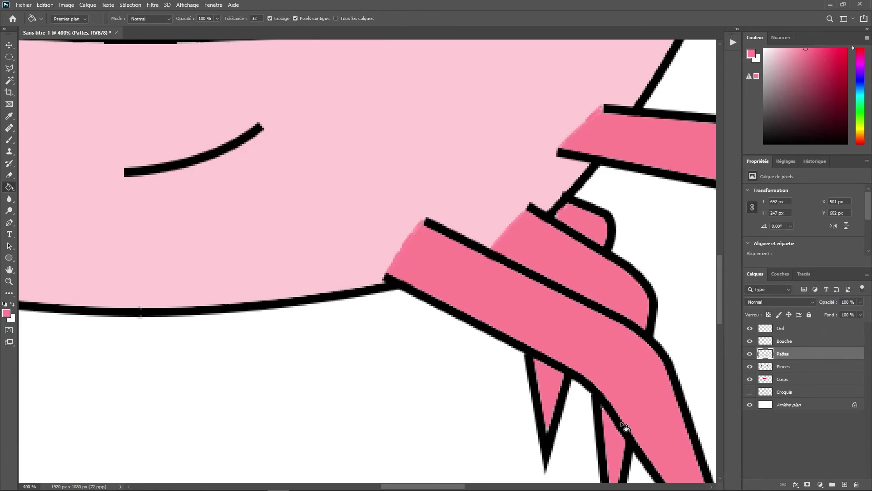
Close the front left leg's open end with a pink brush line and fill the leg.
key("b")
left_click_drag(82, 257, 684, 236)
left_click_drag(451, 202, 489, 257)
key("g")
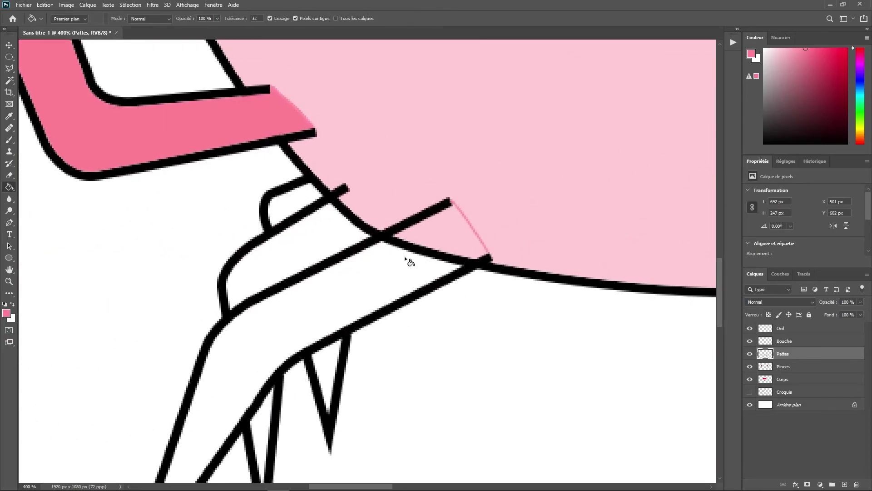
left_click(407, 258)
Close the second left leg's open end with a pink brush line and fill that leg.
key("b")
left_click_drag(348, 190, 376, 223)
key("g")
left_click(328, 233)
Close the small rear left leg where it meets the body and fill it with pink.
key("b")
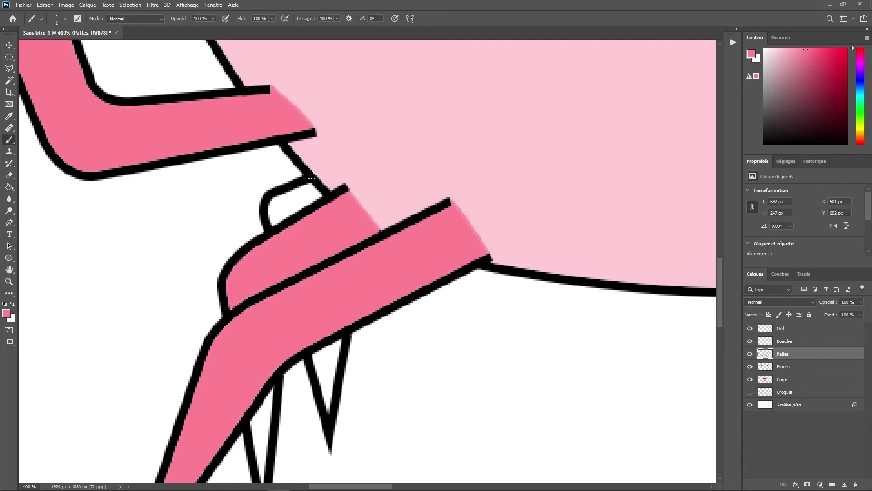
left_click_drag(320, 194, 322, 196)
key("g")
left_click(302, 202)
Fill the inner pointed tip beneath the front left leg with pink and try to fill the outer one.
left_click(328, 374)
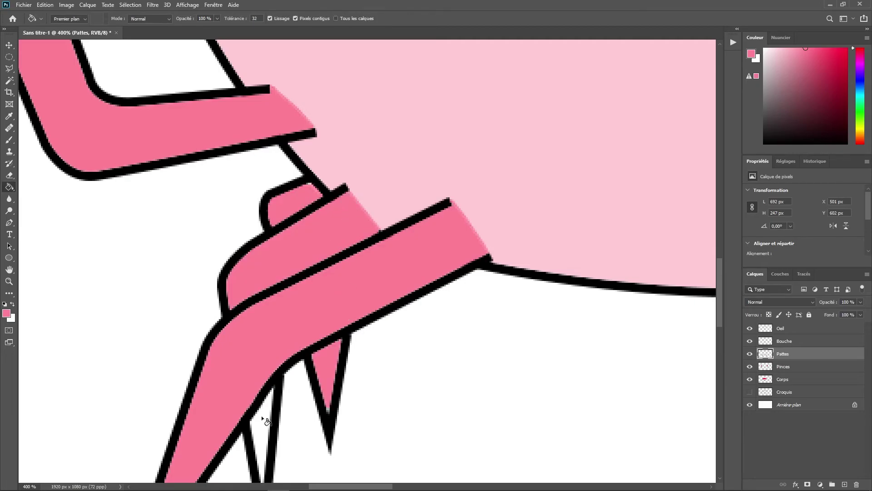
left_click(262, 423)
key("ctrl+0")
On the Oeil layer, close the left eye stalk's open end with a pink brush line and fill the stalk.
key("b")
left_click(381, 269, "alt")
left_click(425, 305, "alt")
key("ctrl+plus")
key("ctrl+plus")
key("ctrl+plus")
left_click_drag(259, 103, 374, 318)
mouse_move(224, 254)
left_mouse_down()
mouse_move(249, 240)
mouse_move(242, 244)
left_mouse_up()
key("ctrl+z")
left_click(797, 329)
key("g")
left_click(248, 230)
key("b")
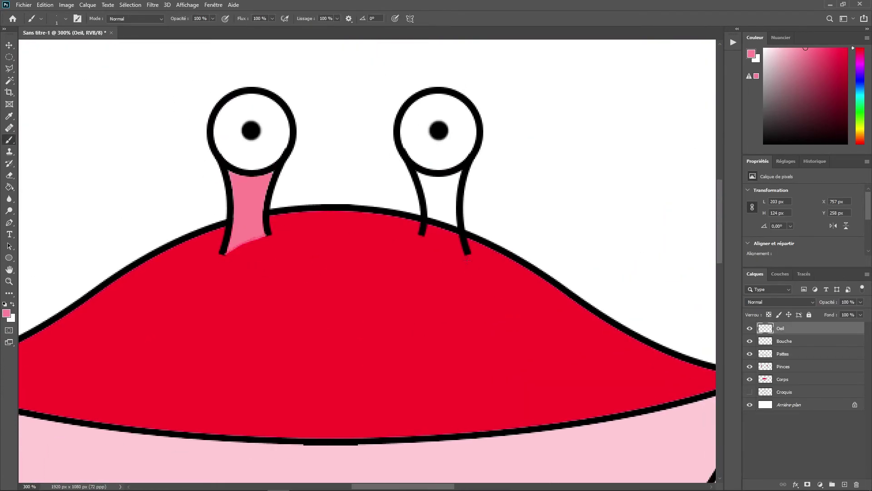
Close the right eye stalk's open end with a pink brush line and fill that stalk.
key("g")
left_click(447, 243)
key("b")
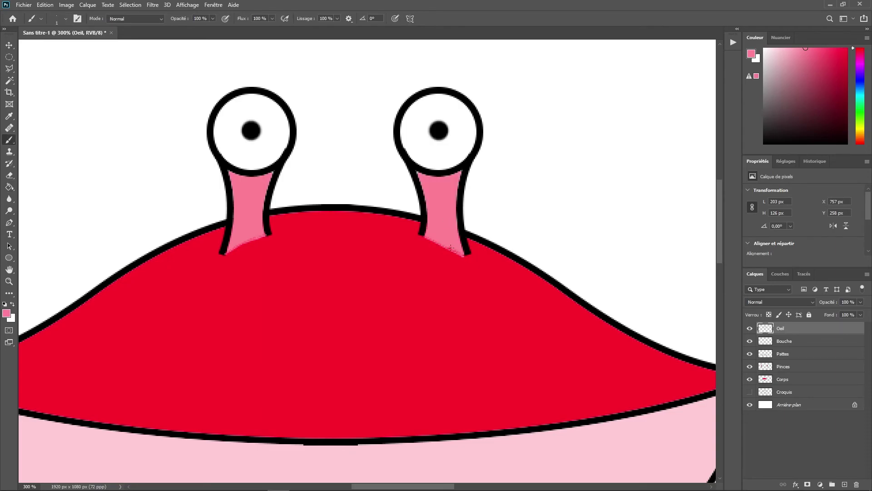
key("ctrl+0")
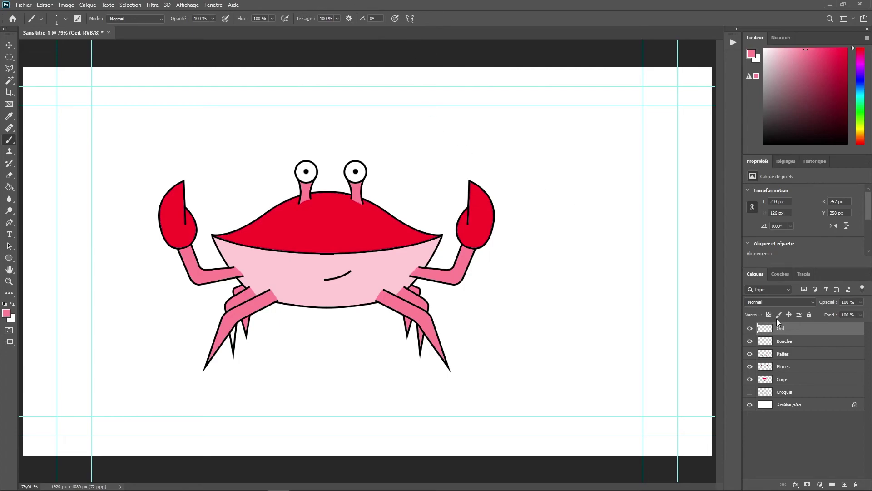
On the Corps layer, select the red upper shell and brush a soft lighter pink highlight along its upper edge.
left_click(783, 380)
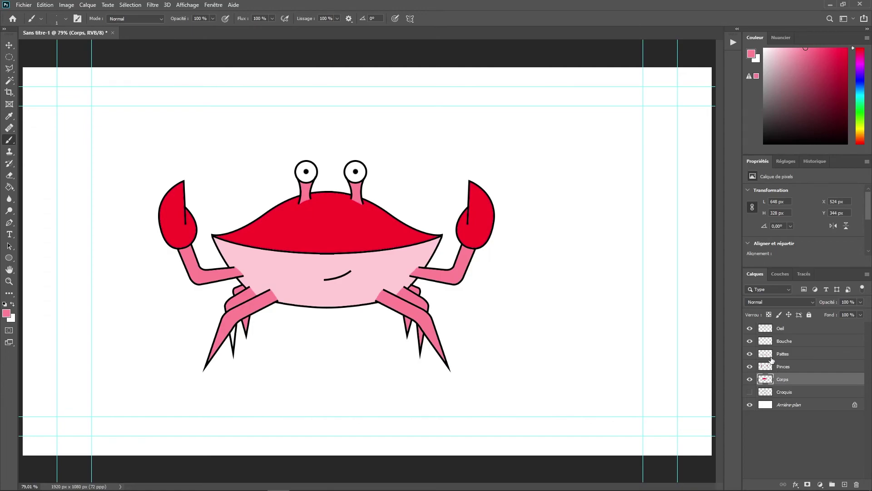
key("w")
left_click(330, 220)
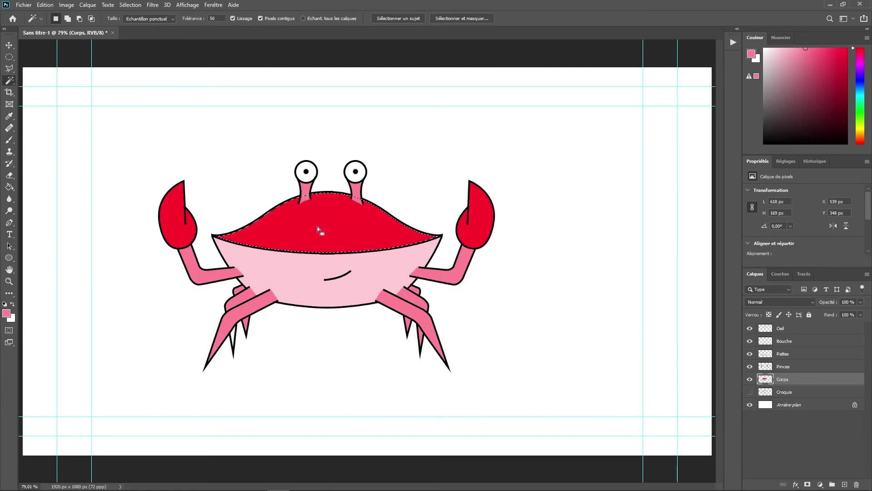
key("b")
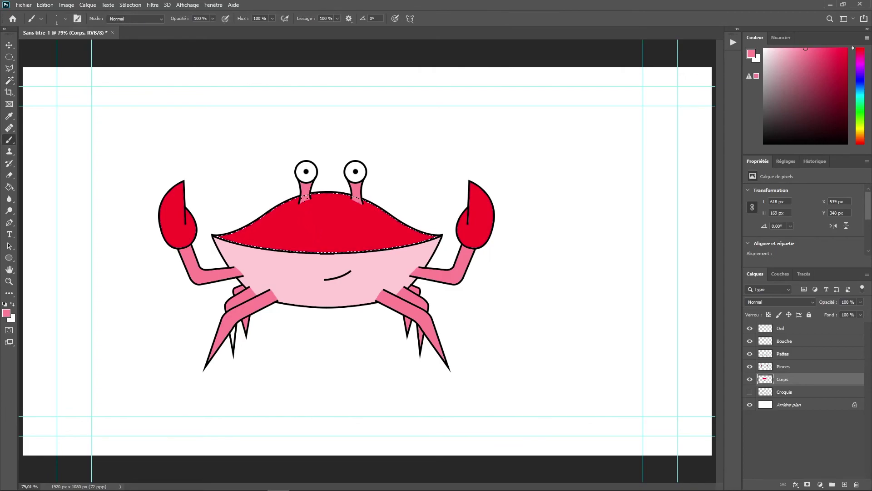
left_click(335, 220, "alt")
left_click(831, 48)
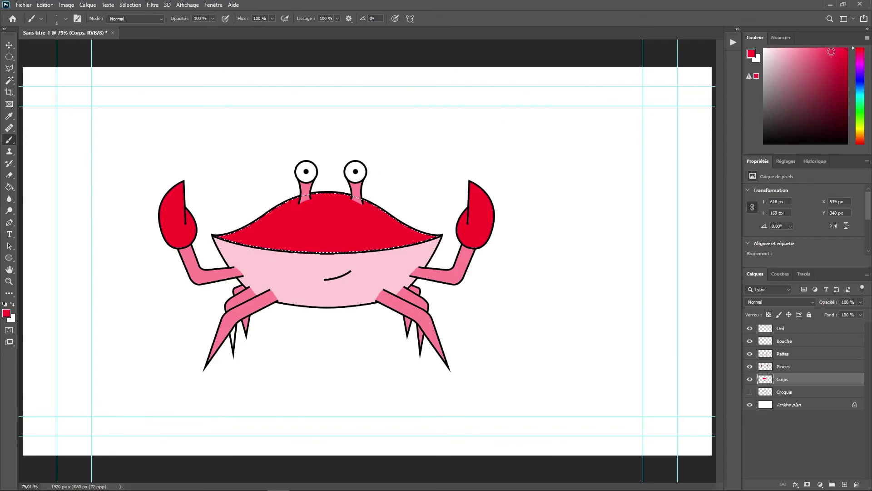
left_click_drag(831, 49, 812, 47)
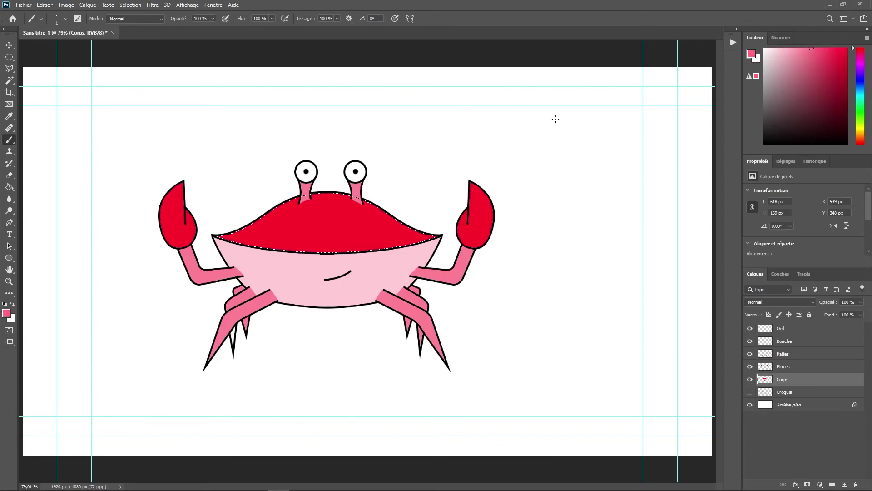
mouse_move(310, 185)
left_mouse_down()
mouse_move(378, 158)
mouse_move(375, 73)
mouse_move(358, 2)
mouse_move(351, 2)
left_mouse_up()
mouse_move(387, 265)
left_mouse_down()
mouse_move(395, 150)
mouse_move(403, 146)
left_mouse_up()
mouse_move(215, 186)
left_mouse_down()
mouse_move(297, 142)
mouse_move(240, 178)
mouse_move(337, 137)
mouse_move(266, 161)
mouse_move(382, 145)
mouse_move(300, 153)
mouse_move(350, 149)
mouse_move(389, 162)
mouse_move(335, 150)
mouse_move(256, 174)
mouse_move(412, 163)
mouse_move(365, 154)
mouse_move(467, 191)
mouse_move(458, 177)
mouse_move(394, 157)
mouse_move(530, 195)
mouse_move(384, 159)
mouse_move(472, 194)
mouse_move(530, 189)
mouse_move(363, 145)
mouse_move(419, 172)
mouse_move(540, 190)
mouse_move(416, 159)
mouse_move(264, 144)
mouse_move(361, 141)
mouse_move(211, 182)
mouse_move(279, 160)
left_mouse_up()
key("ctrl+d")
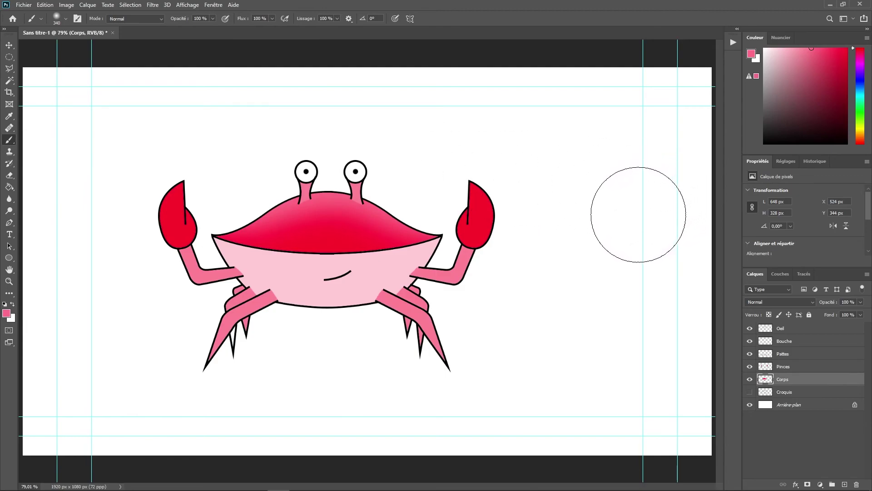
key("ctrl+shift+d")
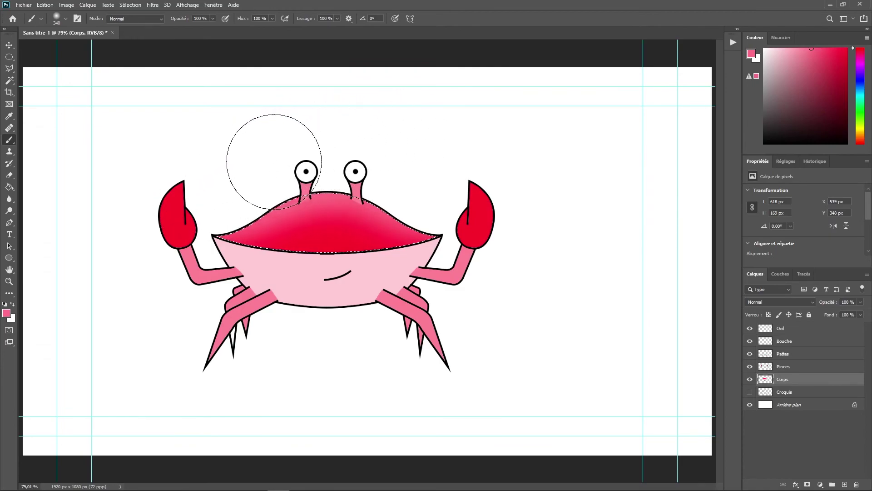
key("ctrl+d")
Select the pale pink belly and brush a soft muted mauve shadow along its sides and lower edge.
key("w")
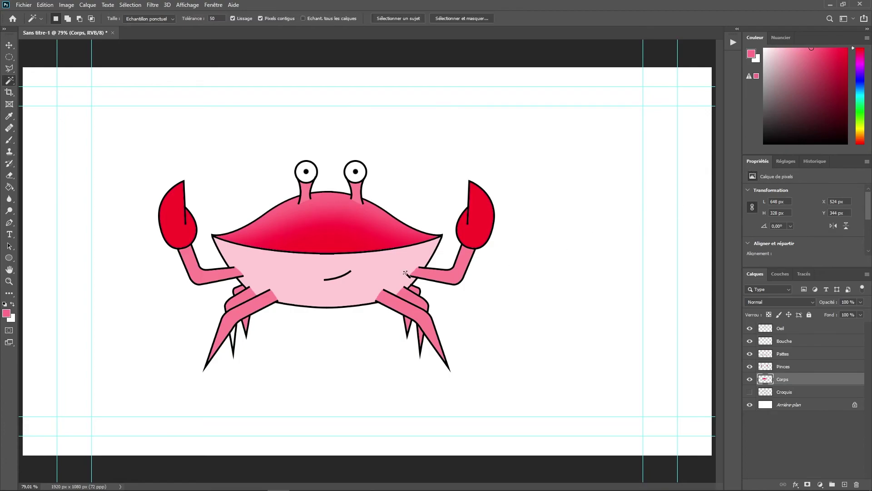
left_click(360, 289)
key("alt")
key("b")
left_click(371, 286, "alt")
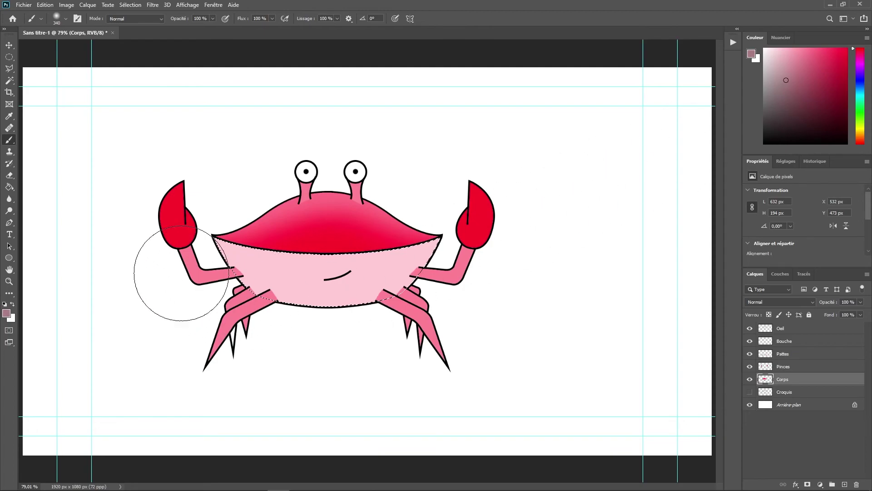
mouse_move(164, 257)
left_mouse_down()
mouse_move(194, 304)
mouse_move(173, 265)
mouse_move(260, 363)
mouse_move(201, 326)
mouse_move(349, 378)
mouse_move(219, 329)
mouse_move(170, 269)
mouse_move(208, 303)
mouse_move(341, 372)
mouse_move(254, 338)
mouse_move(274, 351)
mouse_move(463, 352)
mouse_move(276, 363)
mouse_move(211, 346)
mouse_move(358, 362)
mouse_move(436, 350)
mouse_move(278, 362)
mouse_move(378, 346)
mouse_move(496, 292)
mouse_move(381, 339)
mouse_move(369, 355)
mouse_move(516, 254)
mouse_move(499, 236)
mouse_move(440, 340)
mouse_move(485, 245)
mouse_move(447, 318)
mouse_move(381, 366)
mouse_move(484, 291)
mouse_move(336, 360)
mouse_move(193, 377)
mouse_move(440, 337)
mouse_move(206, 343)
mouse_move(125, 319)
mouse_move(164, 293)
mouse_move(157, 275)
mouse_move(228, 320)
mouse_move(490, 344)
mouse_move(507, 299)
left_mouse_up()
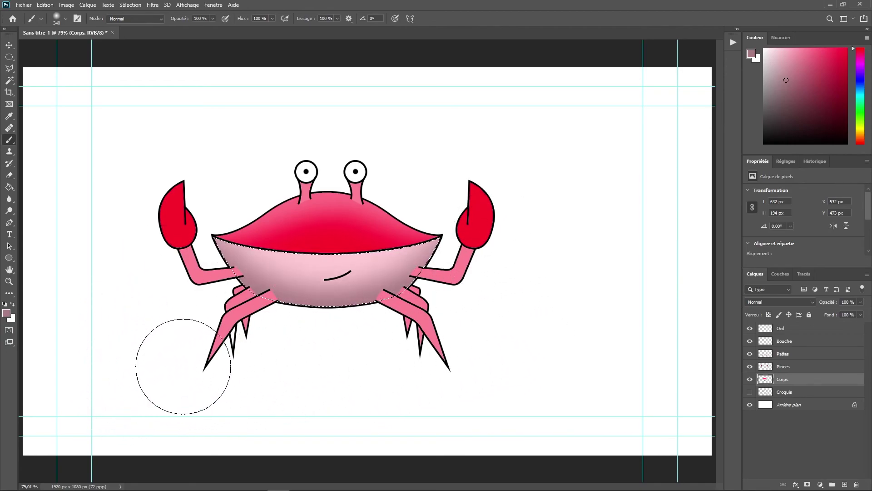
key("ctrl+d")
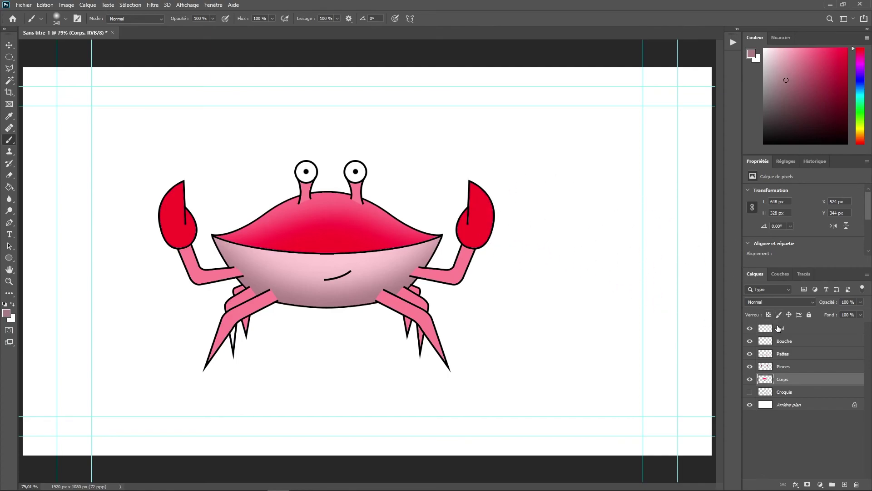
On the Oeil layer, select the white of the left eye and brush a soft light grey shadow along its lower edge.
left_click(778, 328)
scroll(280, 183, "up", 3)
key("w")
left_click(365, 166)
key("b")
left_click_drag(769, 71, 751, 71)
left_click_drag(349, 195, 193, 183)
left_click_drag(308, 183, 384, 174)
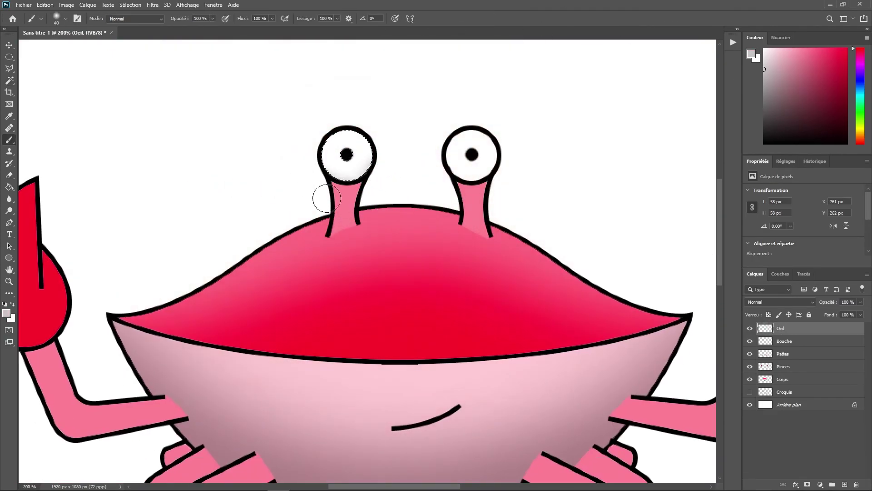
key("ctrl+d")
Select the white of the right eye and shade its lower edge with the same light grey.
key("w")
left_click(489, 169)
key("b")
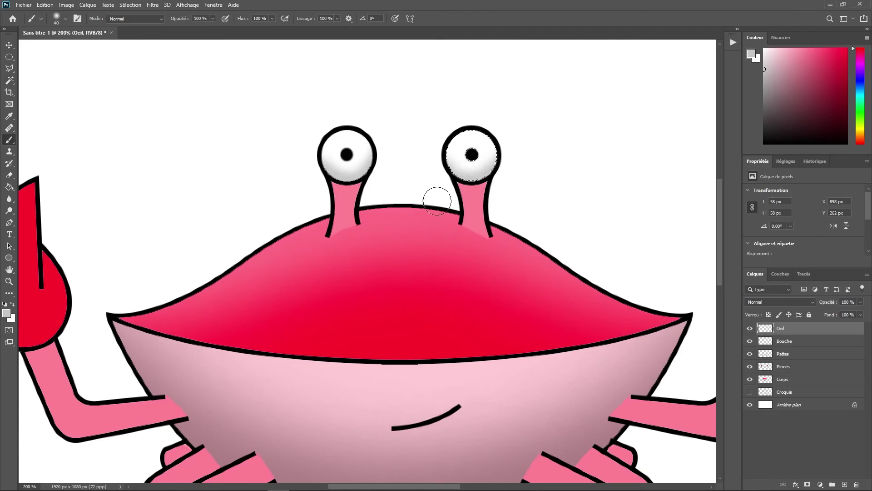
key("ctrl+d")
Select the interior of the front right leg on the Pattes layer.
key("ctrl+0")
left_click(787, 354)
key("w")
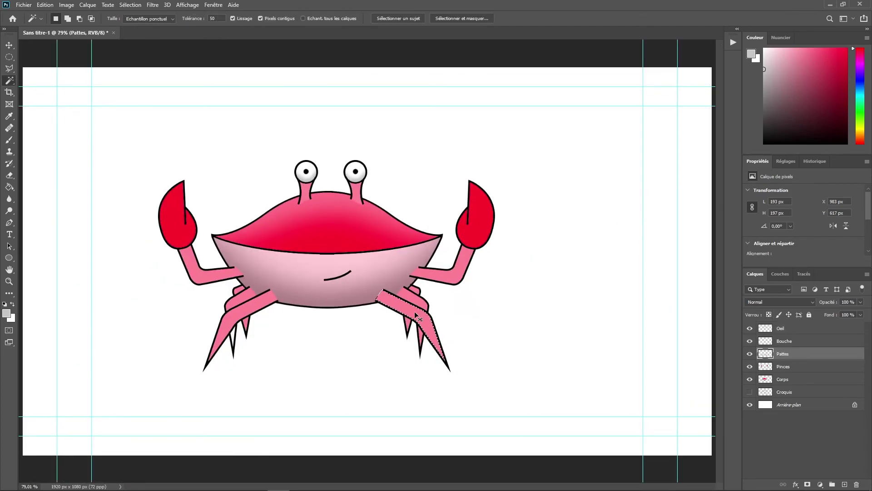
scroll(381, 295, "up", 3)
left_click(421, 215)
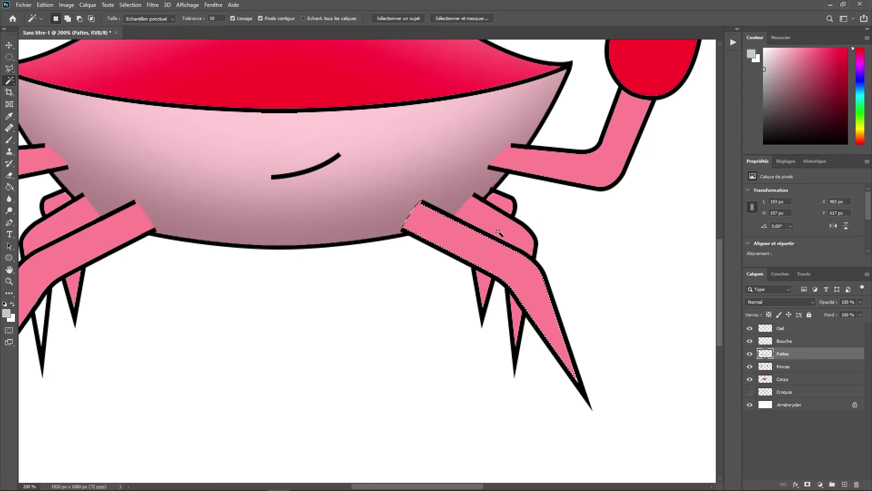
key("ctrl+d")
key("b")
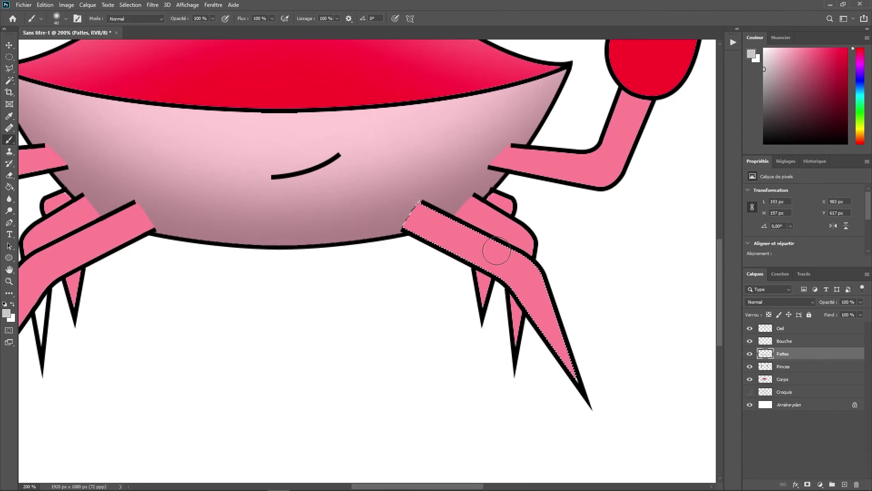
key("w")
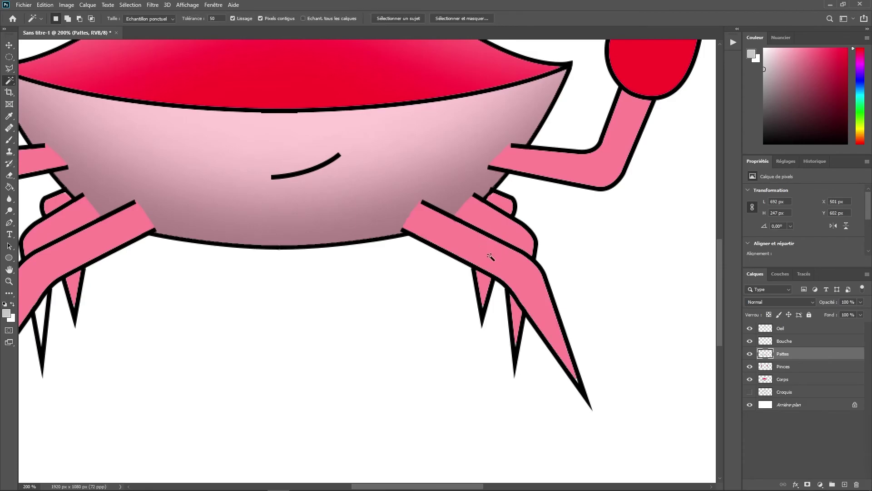
left_click(494, 256)
Set the two working colours to a light pink for highlights and a mauve sampled from the belly's shaded lower edge.
key("b")
left_click(487, 252, "alt")
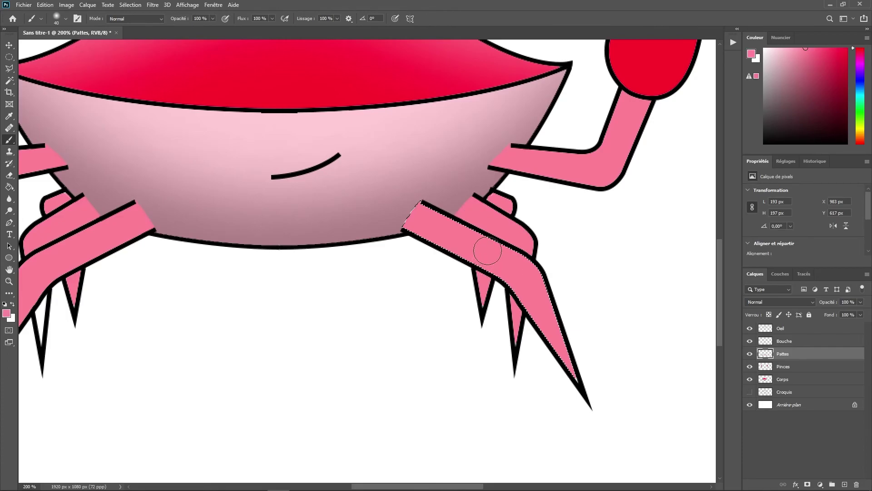
left_click(809, 48)
key("alt")
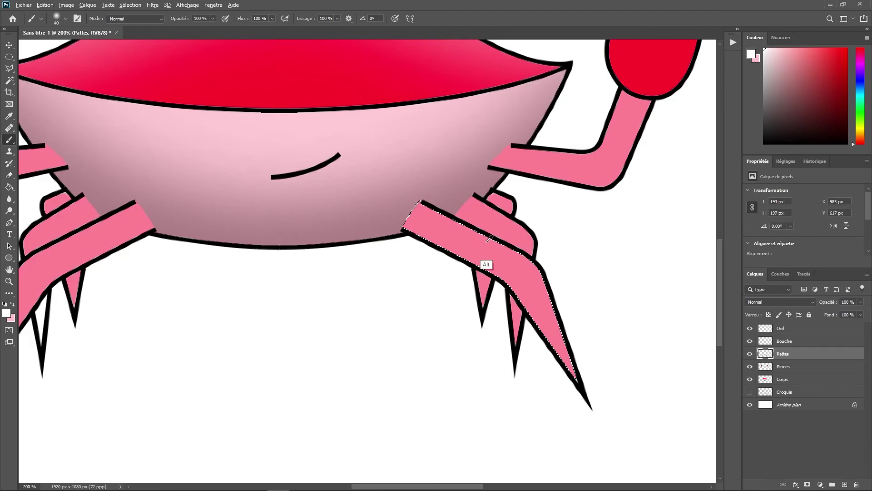
left_click(485, 245, "alt")
key("alt")
left_click(325, 234, "alt")
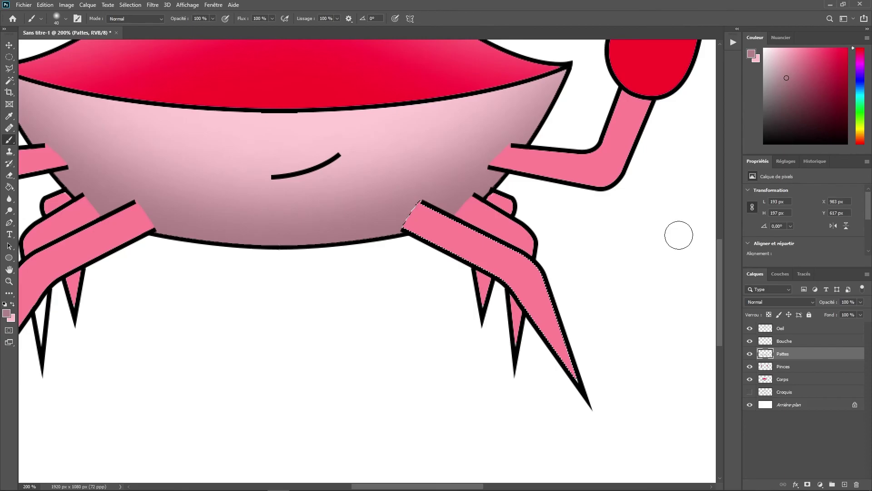
key("x")
key("x")
key("x")
key("x")
key("x")
key("x")
Brush a light pink highlight along the front right leg's upper edge and a mauve shadow along its lower edge and body end.
mouse_move(481, 209)
left_mouse_down()
mouse_move(490, 209)
mouse_move(424, 184)
left_mouse_up()
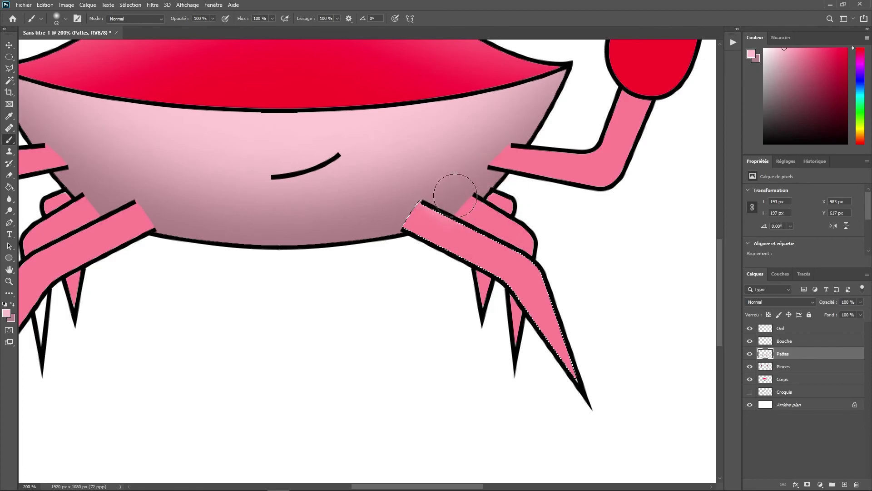
mouse_move(548, 248)
left_mouse_down()
mouse_move(573, 268)
mouse_move(631, 436)
left_mouse_up()
key("x")
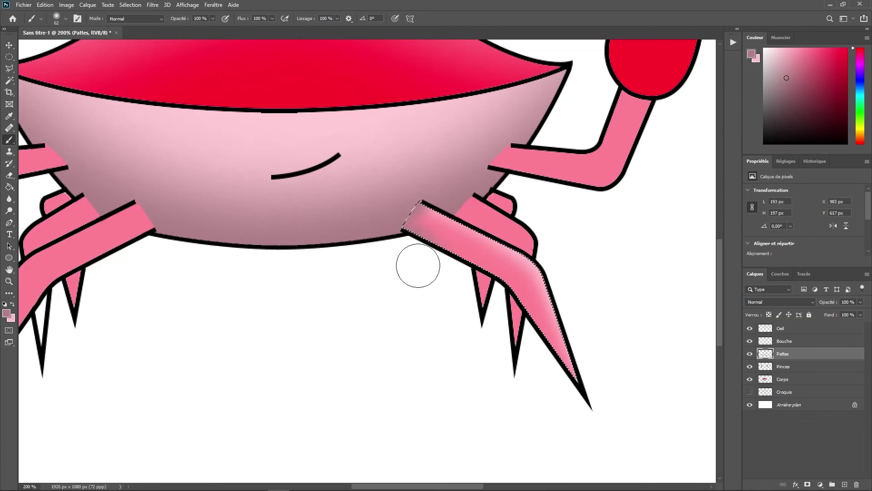
key("ctrl+d")
Select the second right leg and shade it with a light pink highlight and a mauve shadow.
key("w")
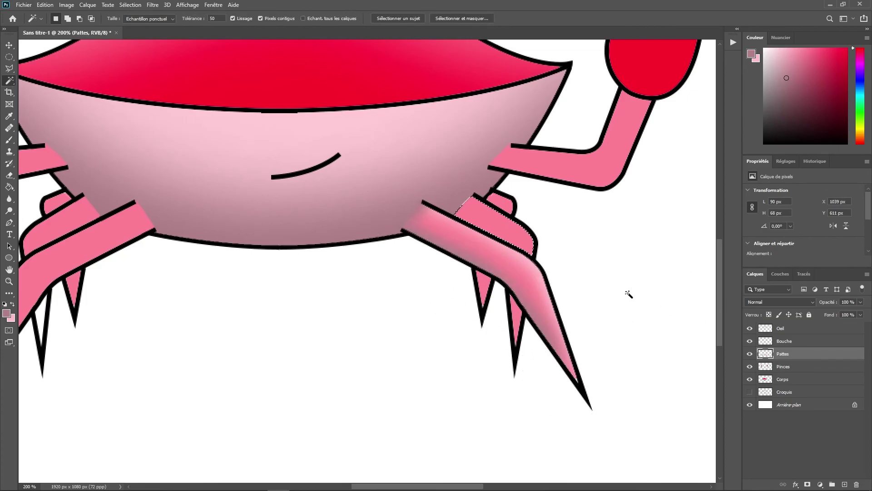
key("b")
key("x")
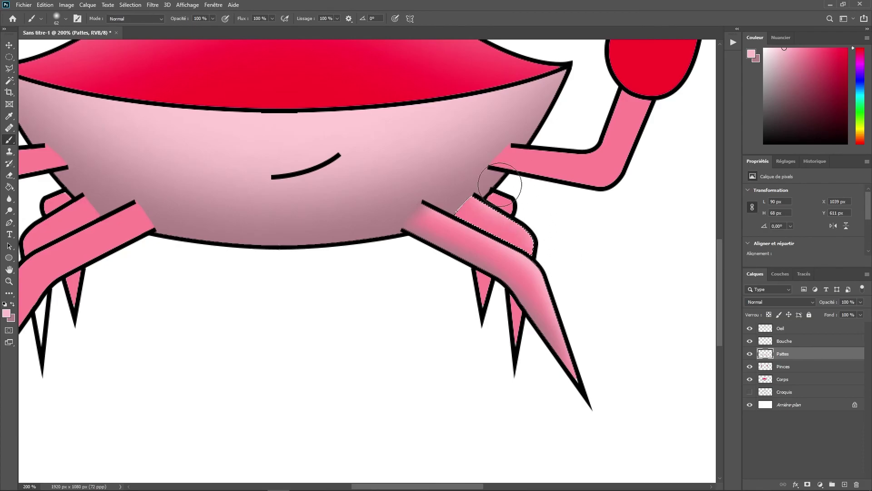
key("x")
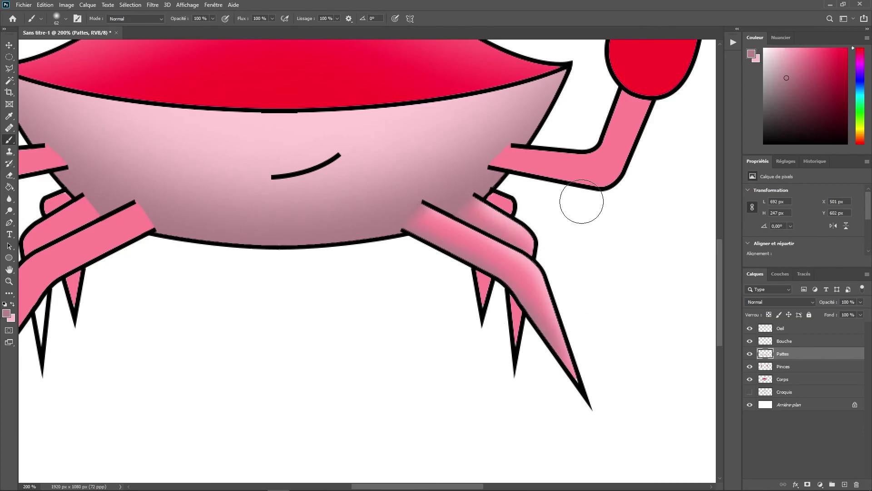
Select the small rear right leg and brush it with light pink and mauve shading.
key("w")
left_click(503, 203)
key("b")
key("x")
left_click_drag(500, 167, 523, 195)
key("x")
mouse_move(513, 232)
left_mouse_down()
mouse_move(495, 237)
mouse_move(482, 213)
left_mouse_up()
Select the outer pointed tip beneath the front right leg and shade its two sides with mauve and light pink.
key("w")
left_click(517, 313)
key("b")
left_click_drag(488, 302, 495, 277)
key("x")
left_click_drag(550, 301, 537, 388)
Select the inner pointed tip beneath the front right leg and shade its two sides with light pink and mauve.
key("w")
left_click(484, 288)
key("b")
left_click_drag(508, 300, 491, 343)
key("x")
left_click_drag(456, 289, 473, 352)
Select the front left leg and brush a mauve shadow along its lower edge and a light pink highlight along its upper edge.
left_click_drag(168, 307, 496, 298)
key("w")
left_click(462, 219)
key("b")
mouse_move(491, 235)
left_mouse_down()
mouse_move(337, 242)
mouse_move(373, 218)
mouse_move(308, 331)
mouse_move(282, 415)
left_mouse_up()
mouse_move(503, 225)
left_mouse_down()
mouse_move(420, 274)
mouse_move(403, 272)
mouse_move(333, 368)
mouse_move(457, 247)
mouse_move(509, 230)
left_mouse_up()
key("ctrl+d")
Select the second left leg and shade it with a light pink highlight and a mauve shadow near the body.
key("w")
left_click(408, 211)
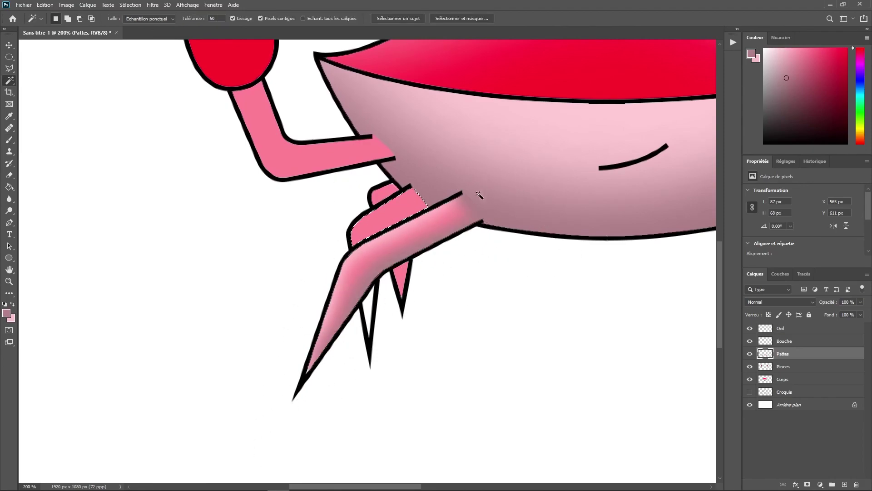
key("b")
mouse_move(362, 194)
left_mouse_down()
mouse_move(339, 217)
mouse_move(341, 270)
left_mouse_up()
left_click(399, 228, "alt")
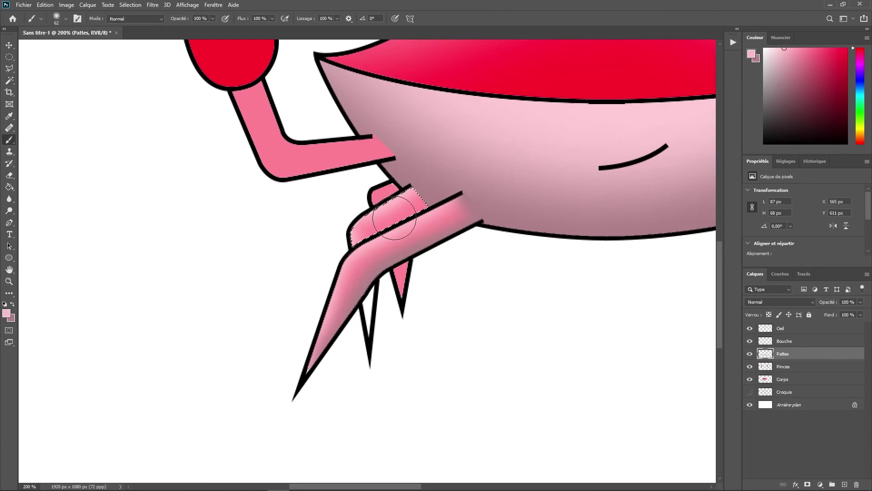
mouse_move(452, 217)
left_mouse_down()
mouse_move(378, 259)
mouse_move(474, 206)
left_mouse_up()
key("ctrl+d")
Fill the remaining white pointed tip beneath the front left leg with the pink sampled from the rear left leg.
key("g")
left_click(384, 189, "alt")
left_click(370, 308)
Resample the mauve from the belly, select the small rear left leg and shade it with light pink and mauve.
left_click(473, 200, "alt")
key("w")
left_click(390, 192)
key("b")
key("x")
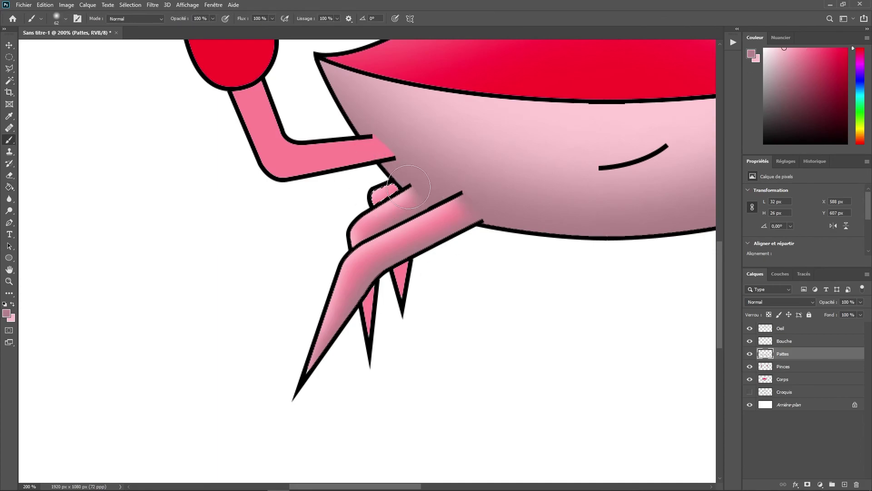
Select the inner pointed tip beneath the front left leg and brush soft shading along its sides.
key("w")
left_click(401, 276)
key("b")
left_click_drag(443, 267, 430, 261)
key("x")
Select the outer pointed tip beneath the front left leg and shade both of its sides with the soft brush.
key("w")
left_click(369, 311)
key("b")
left_click_drag(349, 314, 359, 364)
key("x")
left_click_drag(392, 338, 397, 274)
key("ctrl+d")
On the Pinces layer, select the left claw arm and brush a mauve shadow along its outer edge and light pink along its inner edge.
left_click(783, 366)
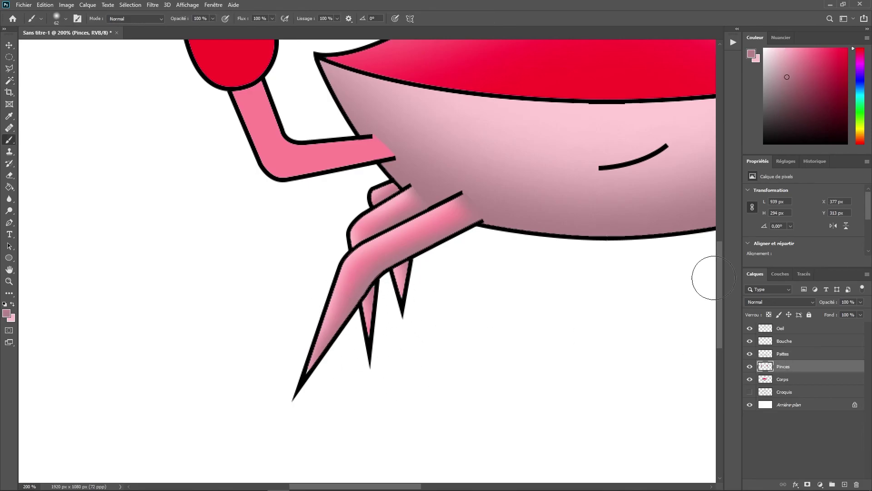
left_click_drag(326, 143, 490, 244)
key("w")
left_click(488, 251)
key("b")
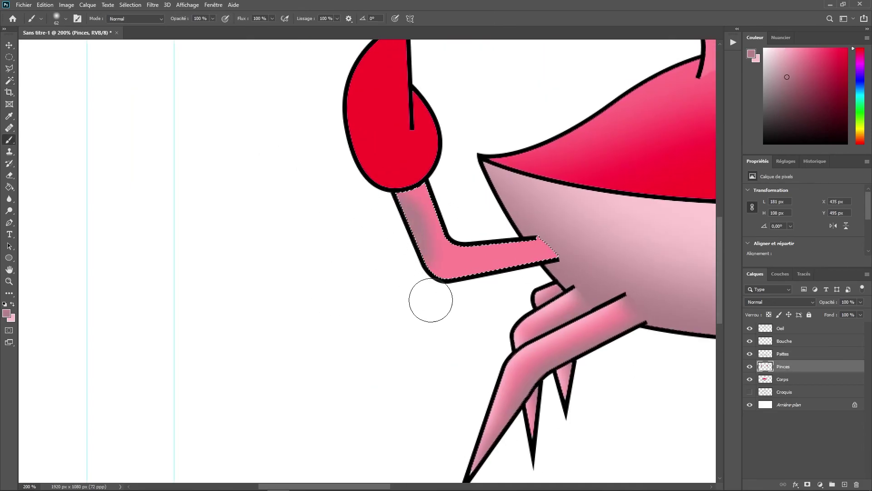
mouse_move(382, 201)
left_mouse_down()
mouse_move(443, 299)
mouse_move(604, 259)
left_mouse_up()
key("x")
mouse_move(450, 194)
left_mouse_down()
mouse_move(551, 224)
mouse_move(454, 218)
left_mouse_up()
key("ctrl+d")
Shade the selected right claw arm with light pink along its inner edge and mauve along its outer edge.
left_click_drag(709, 245, 116, 201)
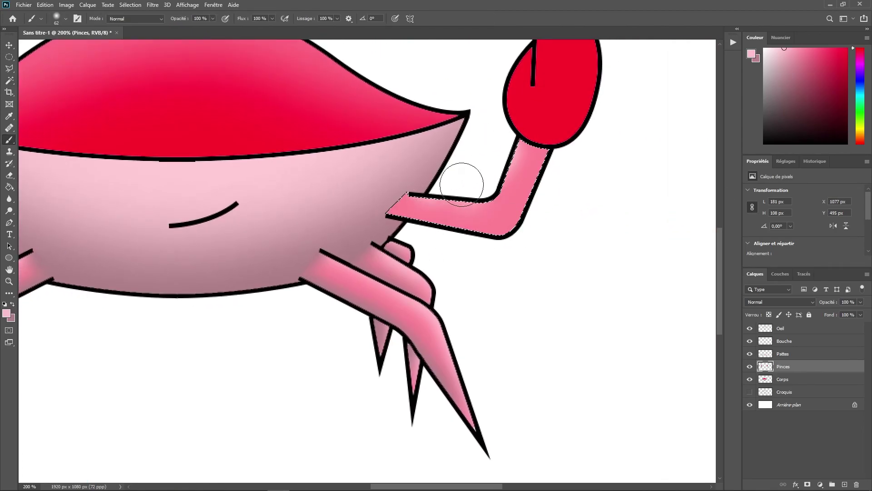
key("x")
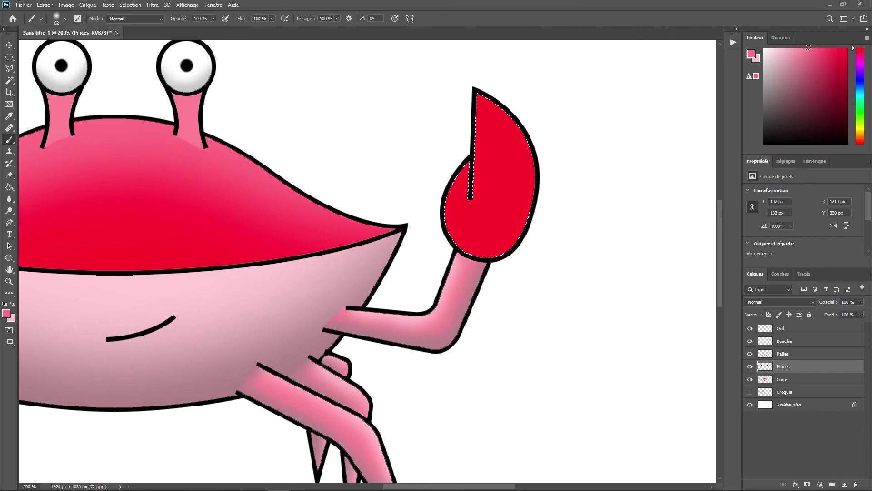
Shade the selected right claw with a soft 100 px brush, using pink along its upper edges and dark red along its base.
key("x")
key("x")
right_click(432, 228, "alt")
mouse_move(409, 236)
left_mouse_down()
mouse_move(454, 292)
mouse_move(566, 222)
left_mouse_up()
key("x")
left_click_drag(497, 64, 561, 137)
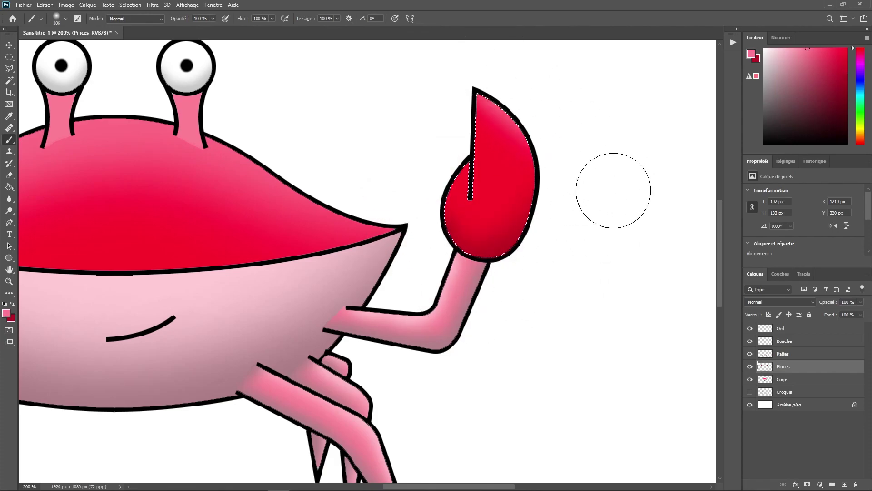
right_click(457, 148, "alt")
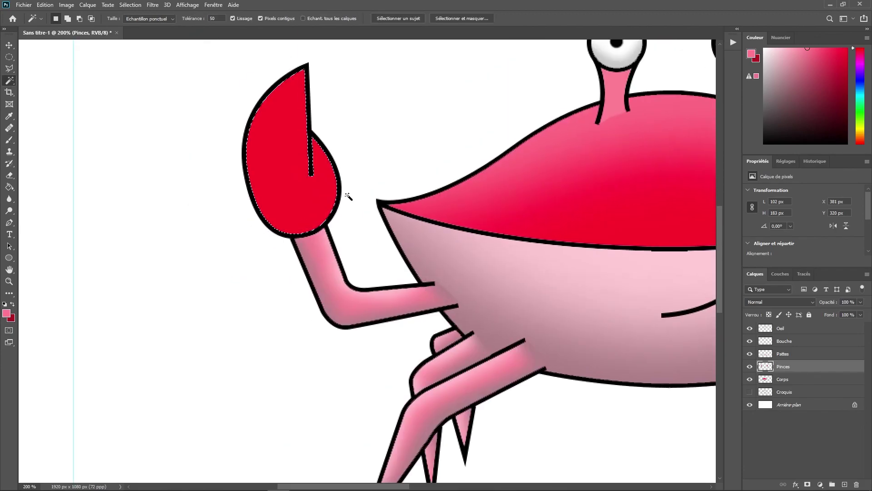
Shade the selected left claw with pink along its upper edges and dark red along its base, enlarging the soft brush to 125 px.
key("b")
mouse_move(304, 99)
left_mouse_down()
mouse_move(322, 154)
mouse_move(333, 123)
left_mouse_up()
mouse_move(652, 217)
left_mouse_down()
mouse_move(376, 207)
mouse_move(640, 197)
left_mouse_up()
key("ctrl+z")
left_click_drag(333, 171, 365, 234)
right_click(279, 119, "alt")
left_click_drag(329, 86, 242, 121)
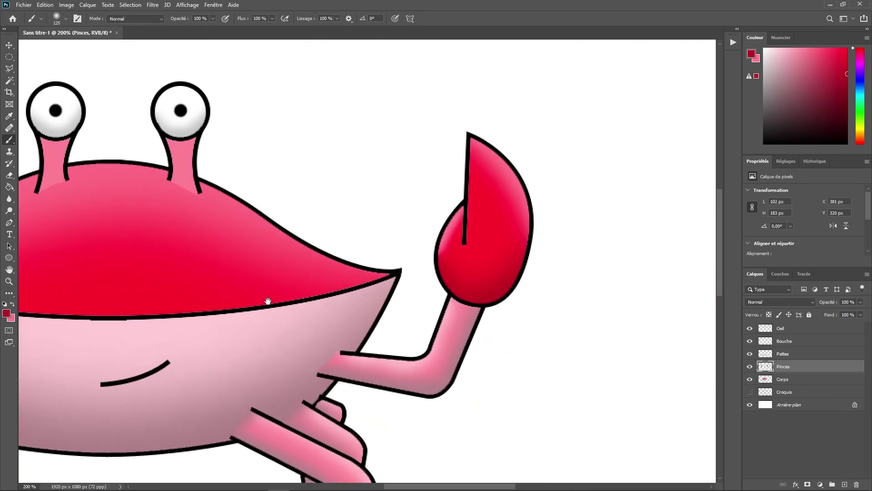
Reselect the right claw and strengthen its pink highlight with the 125 px soft brush.
key("w")
left_click(452, 247)
key("b")
key("x")
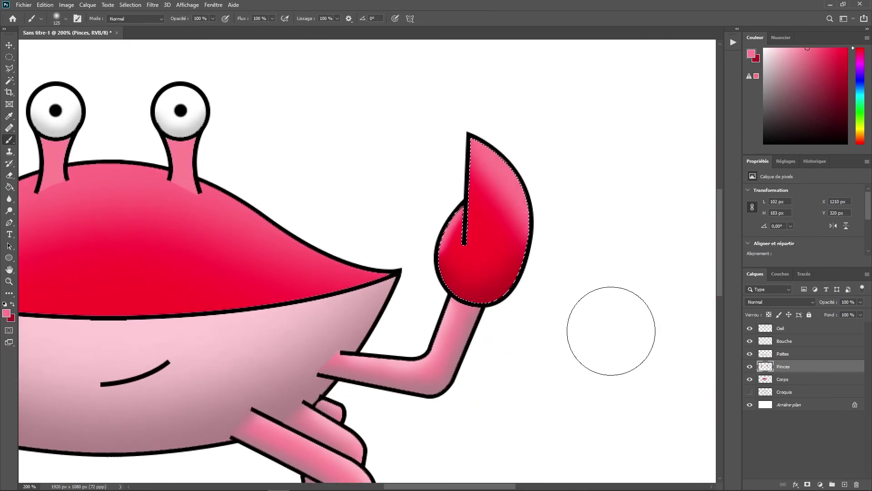
key("ctrl+0")
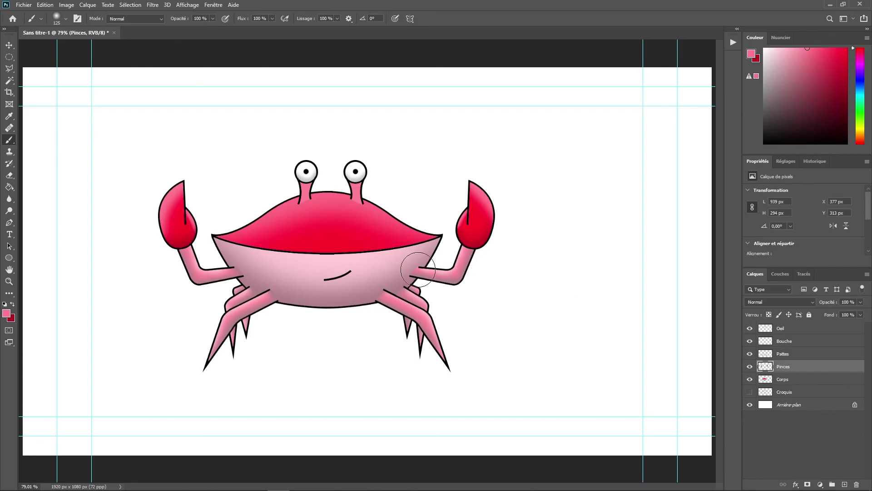
On the Pinces layer, blend the inner ends of both claw arms into the body with a soft 39 px eraser.
key("v")
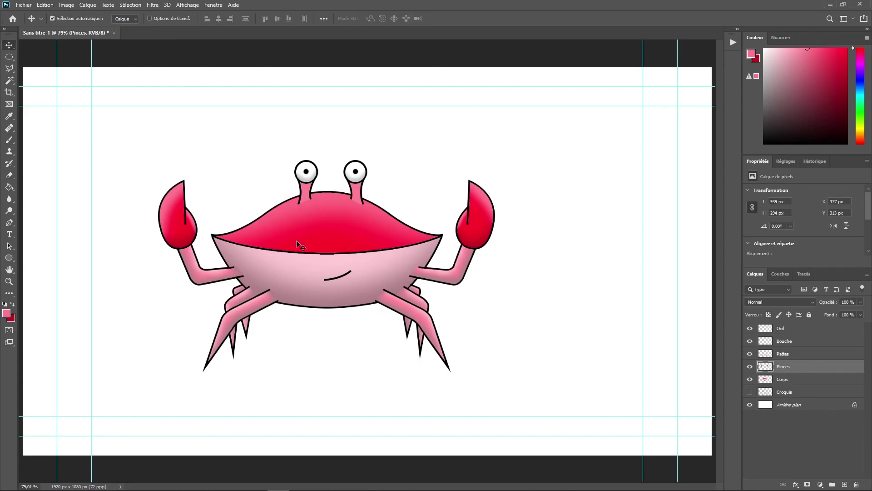
key("ctrl+plus")
key("ctrl+plus")
left_click_drag(299, 244, 410, 218)
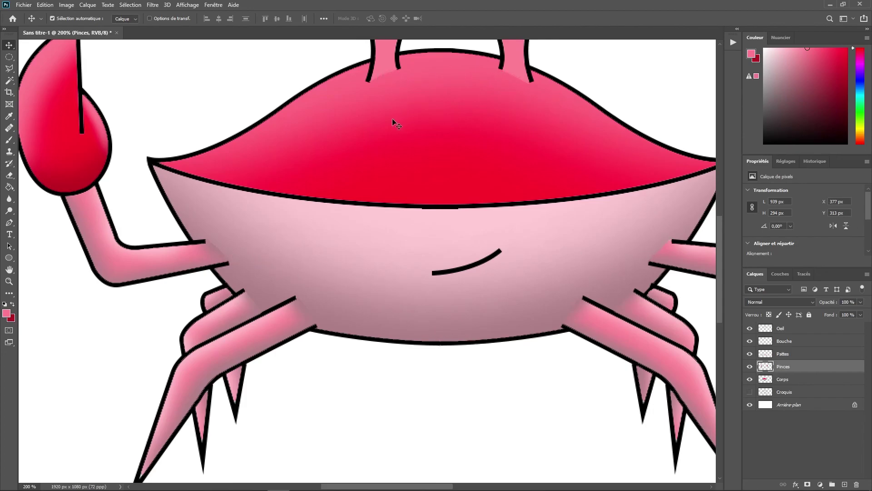
key("e")
mouse_move(327, 255)
left_mouse_down()
mouse_move(348, 255)
mouse_move(313, 37)
mouse_move(305, 46)
left_mouse_up()
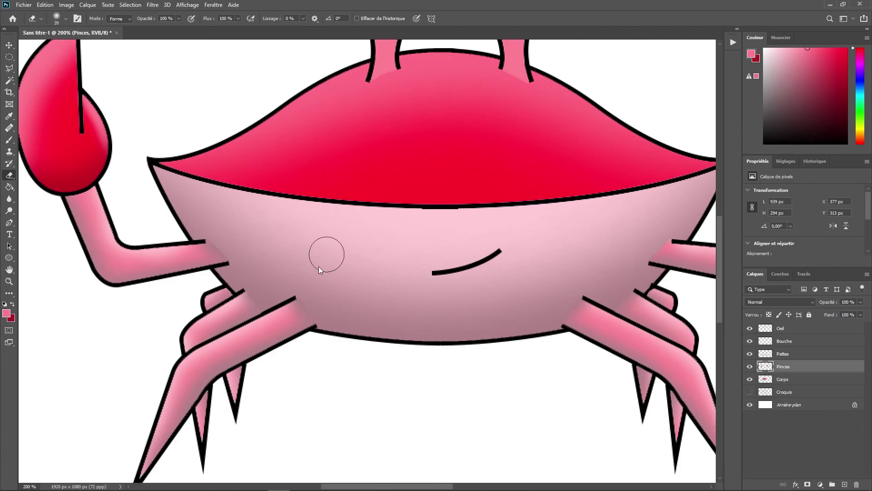
scroll(269, 252, "left", 3)
scroll(273, 246, "down", 1)
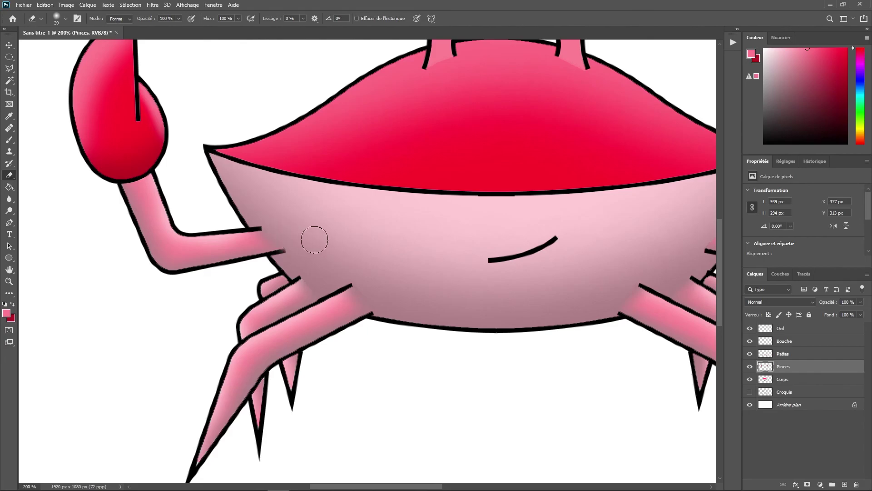
left_click_drag(506, 235, 278, 217)
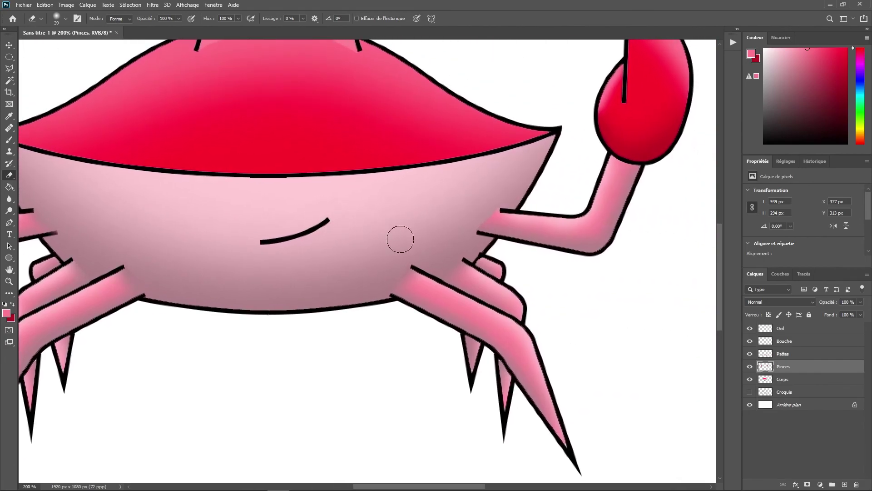
On the Oeil layer, blend the bases of both eye stalks into the shell with a soft 23 px eraser.
key("alt+bracketright")
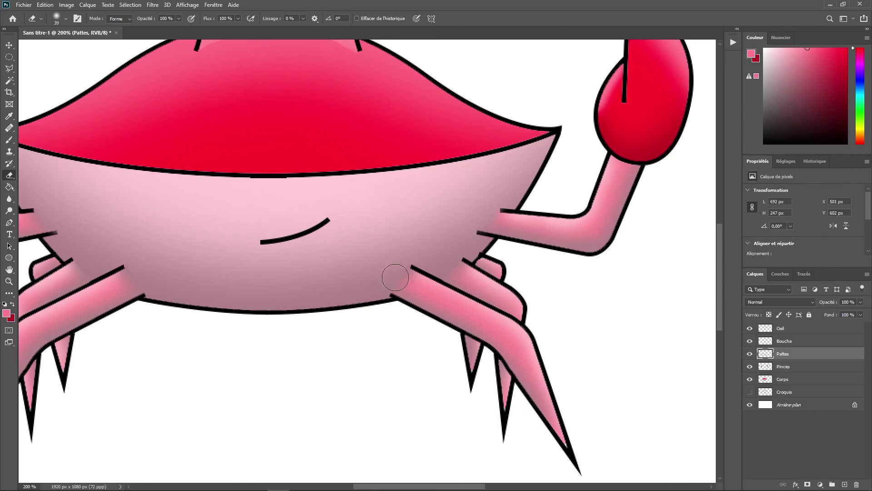
scroll(439, 289, "up", 3)
mouse_move(473, 235)
left_mouse_down()
mouse_move(464, 236)
mouse_move(597, 189)
left_mouse_up()
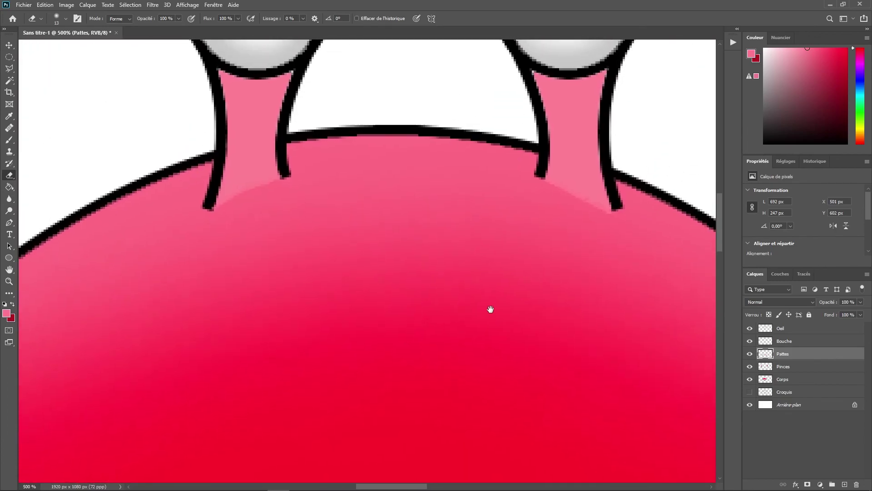
key("alt+bracketright")
key("alt+bracketright")
left_click_drag(259, 189, 240, 201)
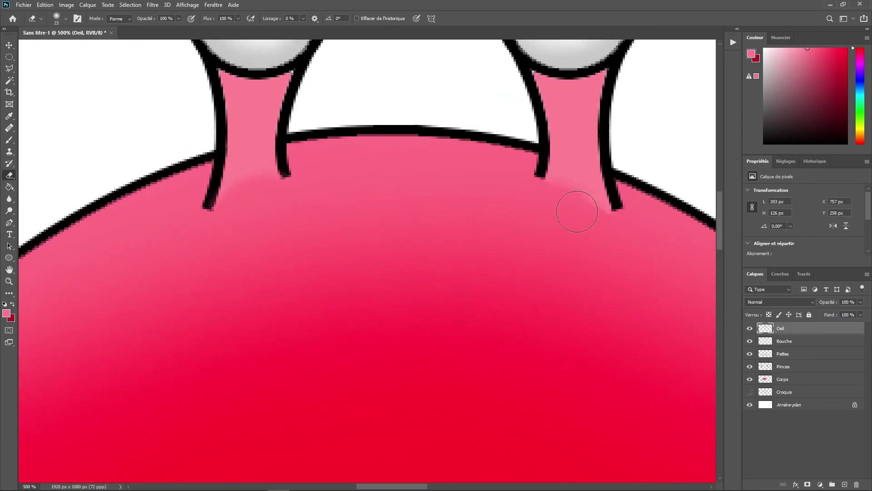
key("ctrl+0")
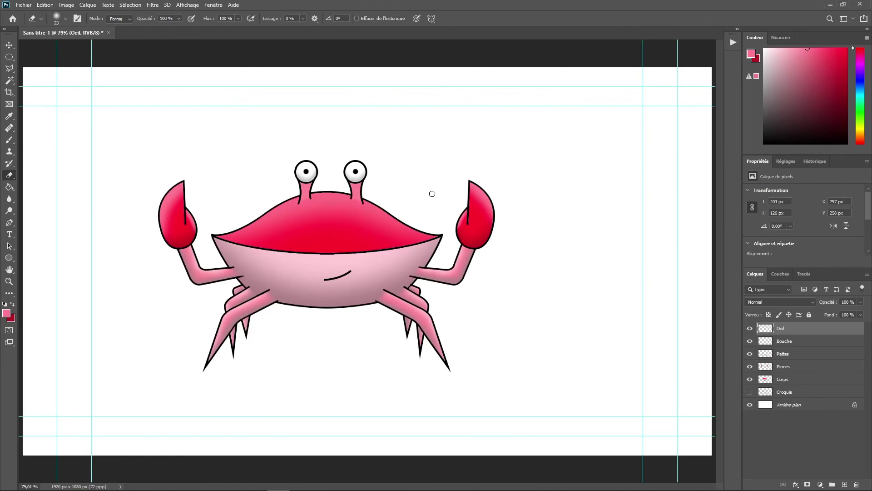